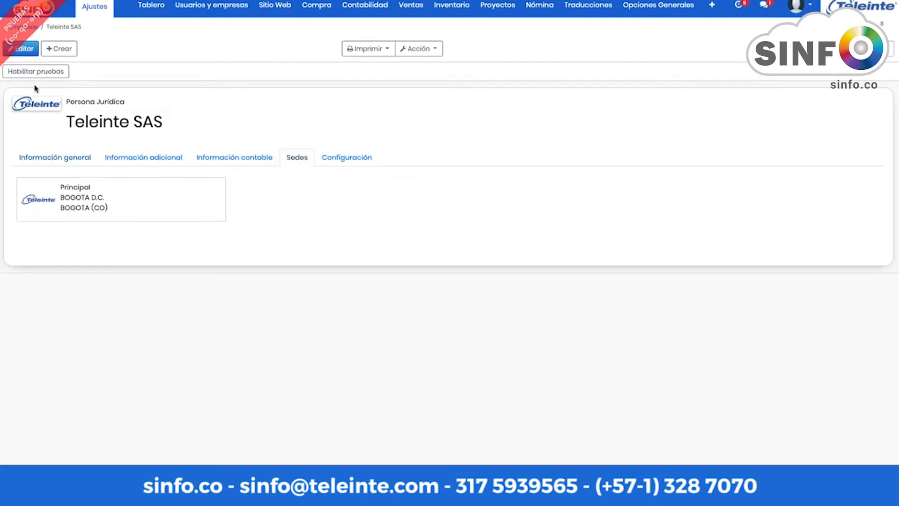
Step: Show the Teleinte SAS company's Sedes tab with its Principal branch in Bogotá
click(22, 53)
Step: Edit the company record and review the Principal branch details without changing them
click(296, 189)
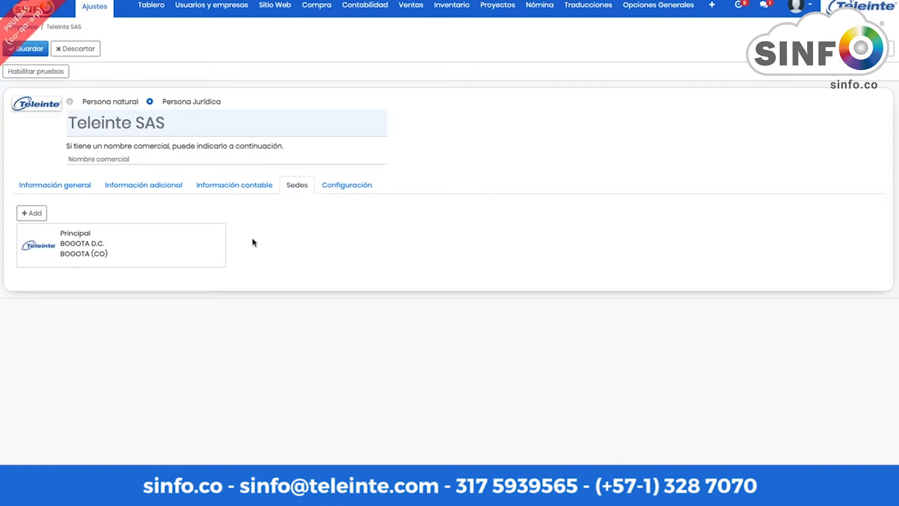
click(111, 244)
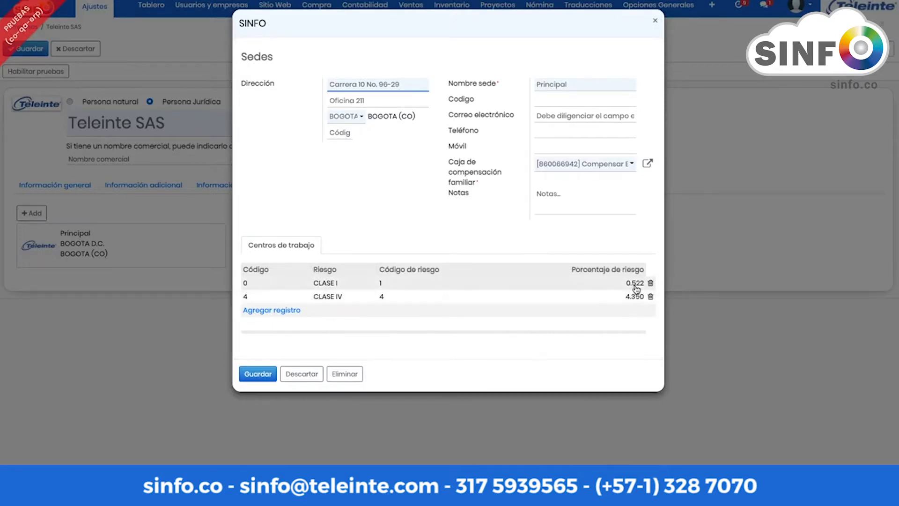
click(656, 22)
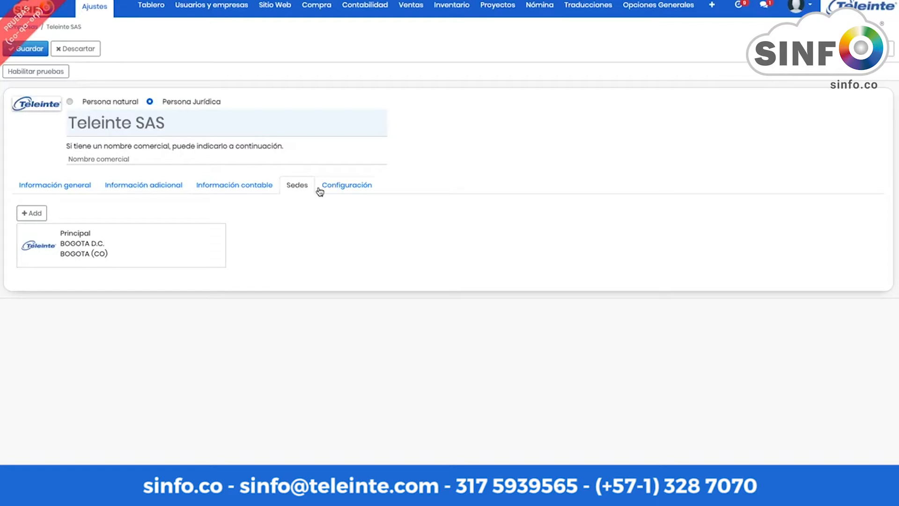
Step: In Configuración's Nómina settings, toggle Migración históricos on and then back off
click(343, 191)
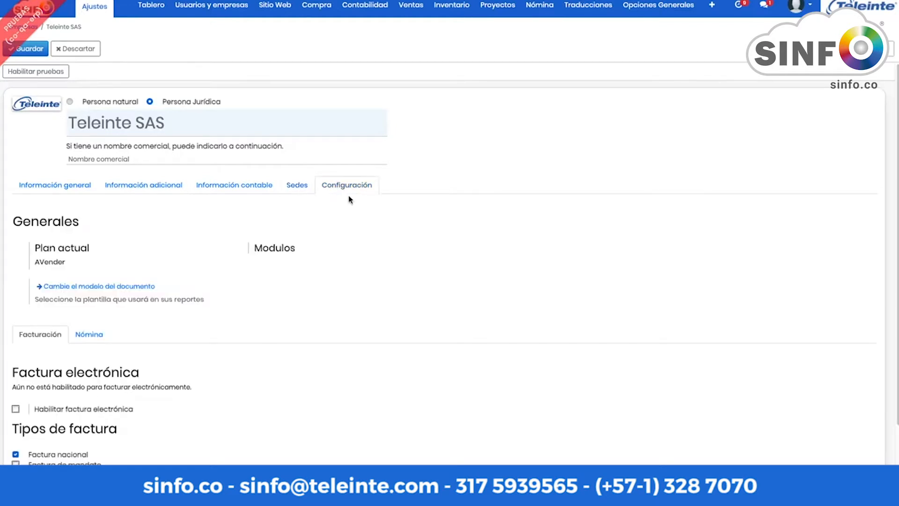
scroll(348, 200, down, 3)
click(87, 226)
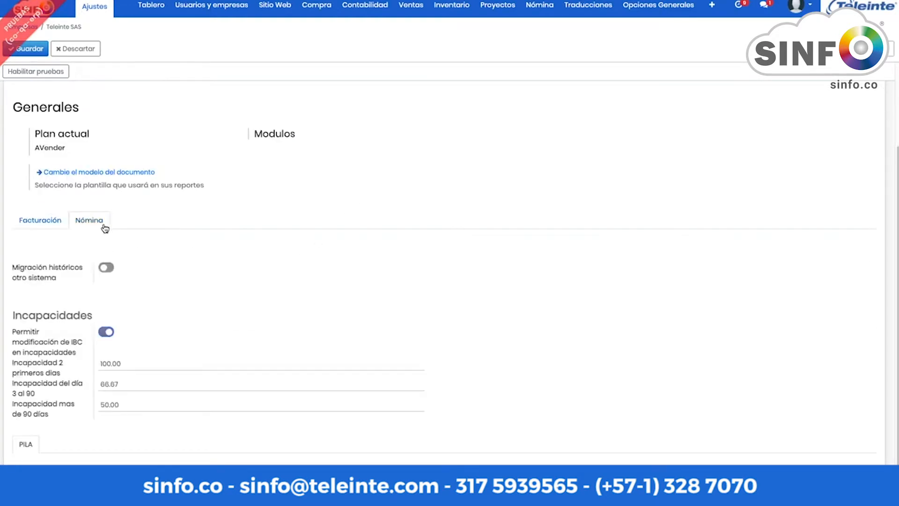
scroll(106, 233, down, 1)
scroll(107, 233, down, 2)
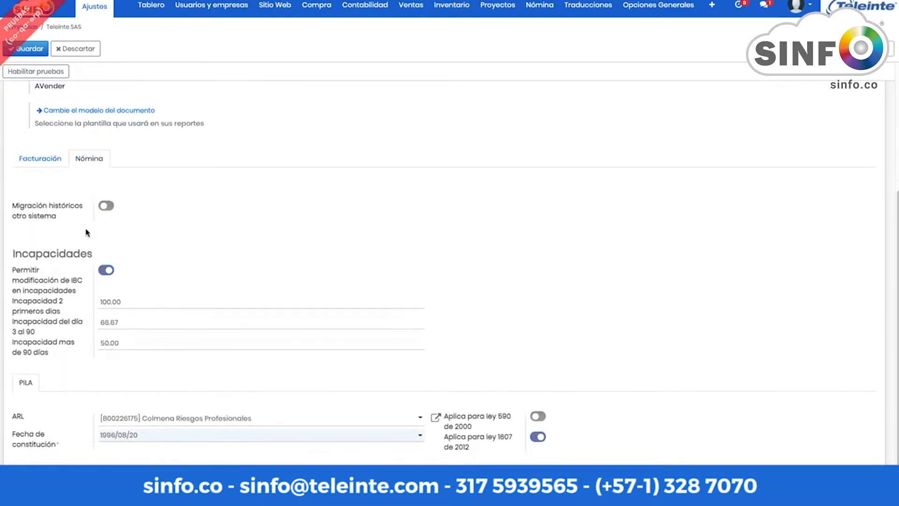
click(105, 209)
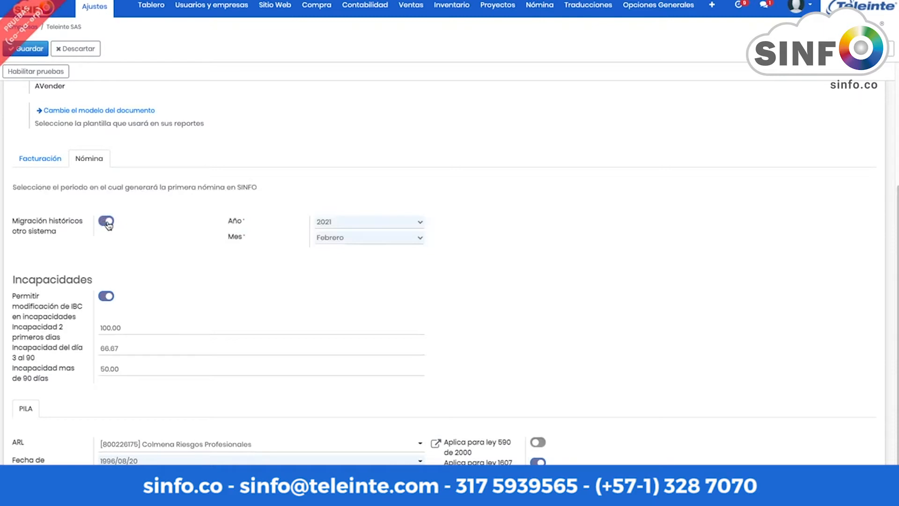
click(106, 223)
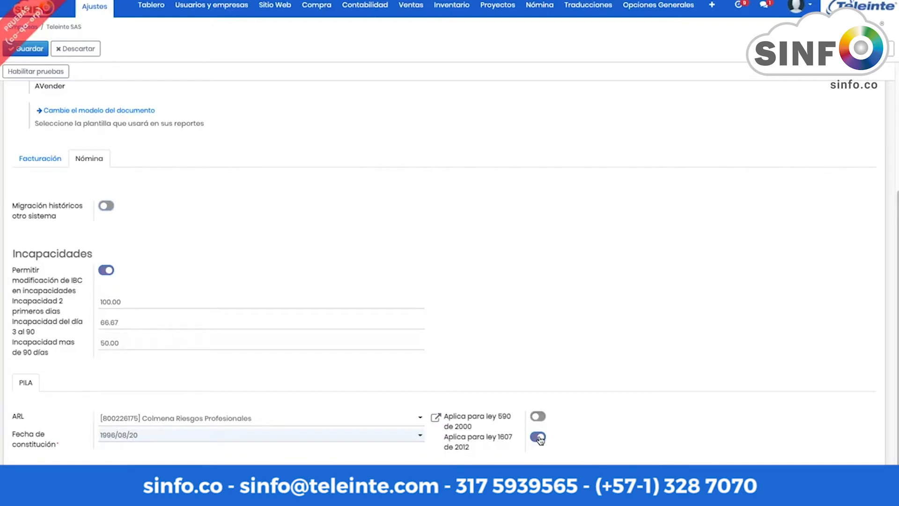
Step: Open the Empleados module from the SINFO app launcher
scroll(374, 396, up, 4)
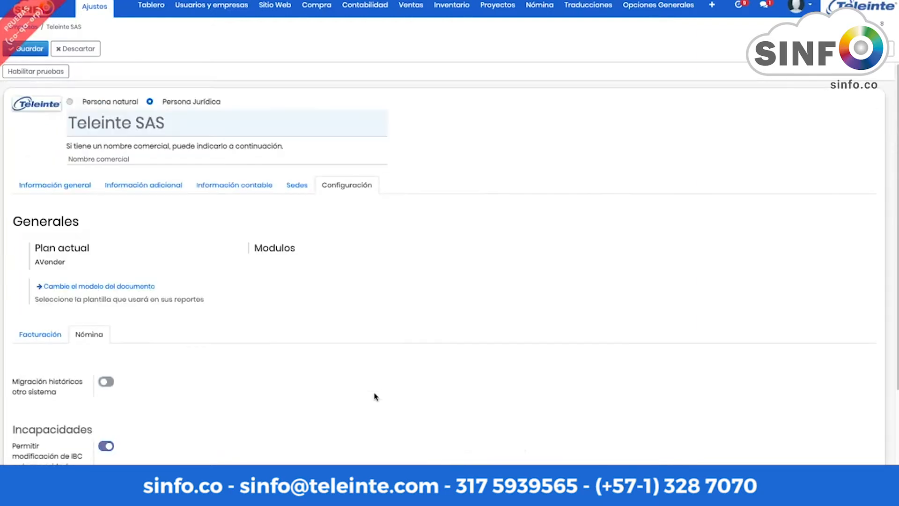
click(29, 9)
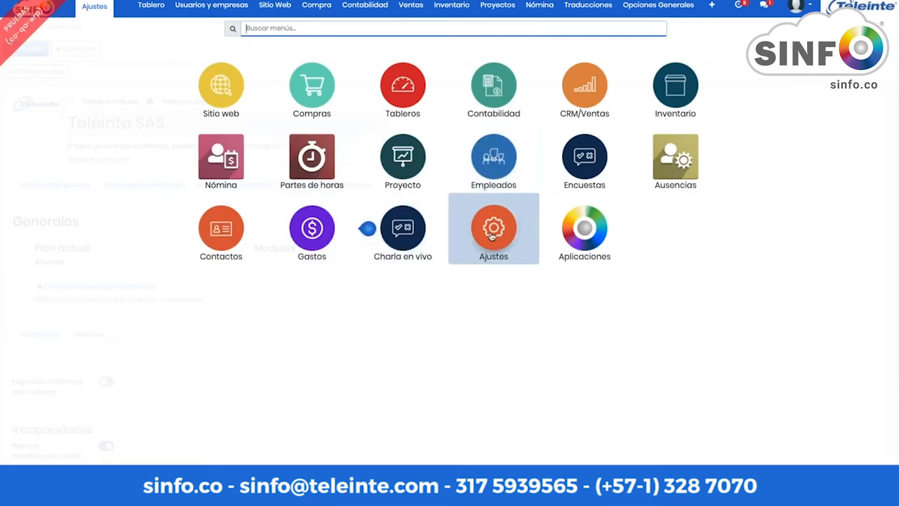
click(497, 162)
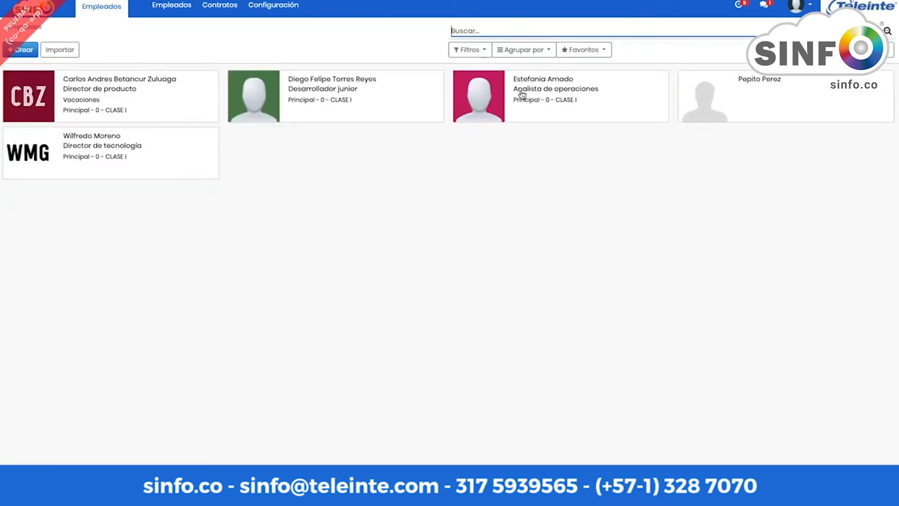
Step: Open the Director de producto employee, browse the form in edit mode, then discard the edits
click(122, 105)
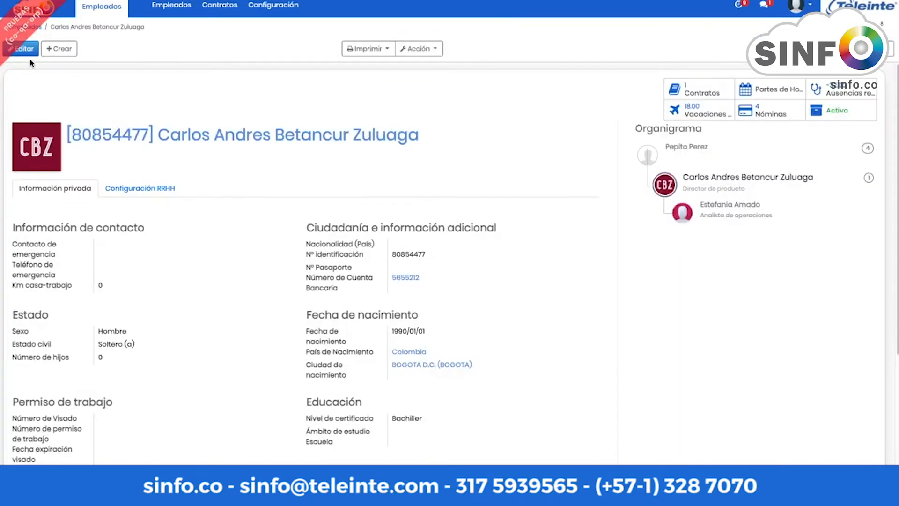
click(28, 54)
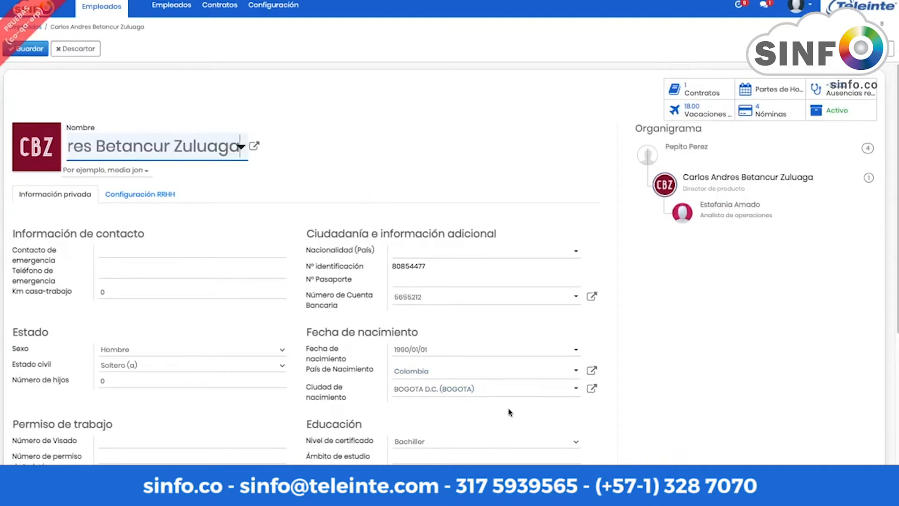
scroll(125, 237, down, 3)
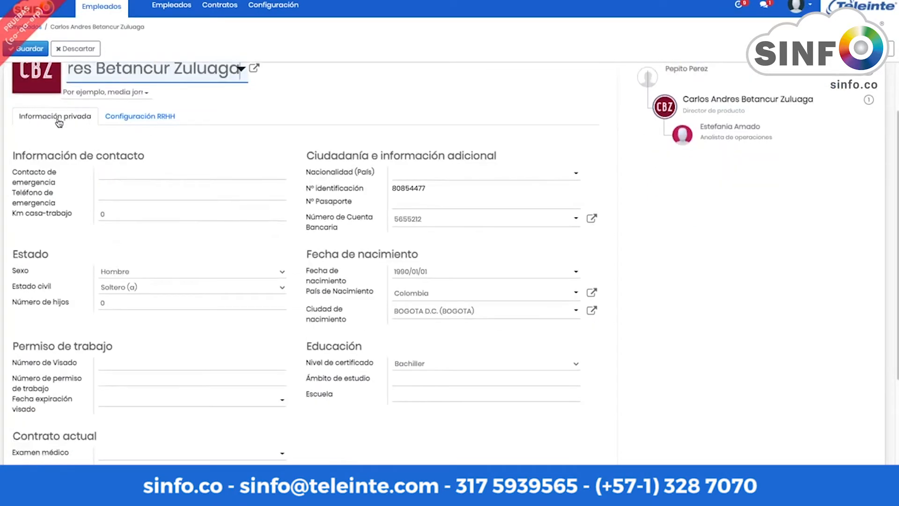
scroll(56, 166, down, 2)
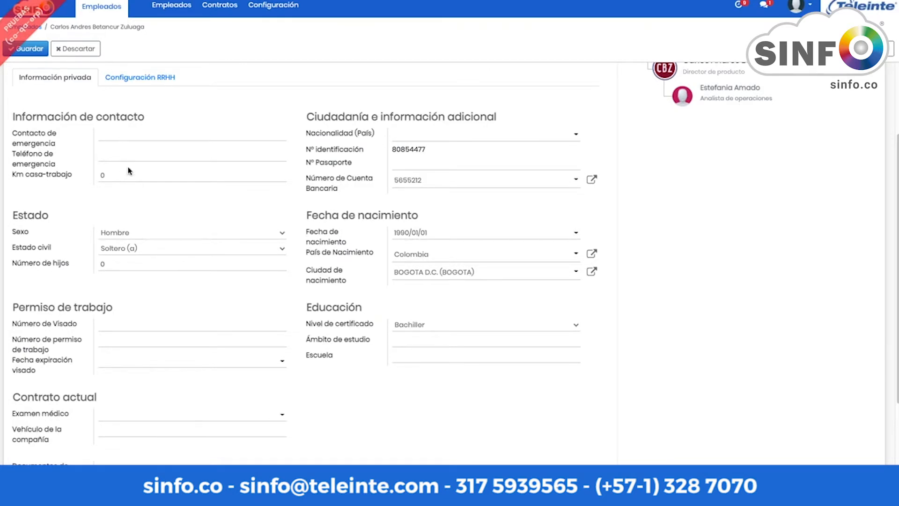
scroll(128, 172, down, 1)
scroll(129, 170, up, 3)
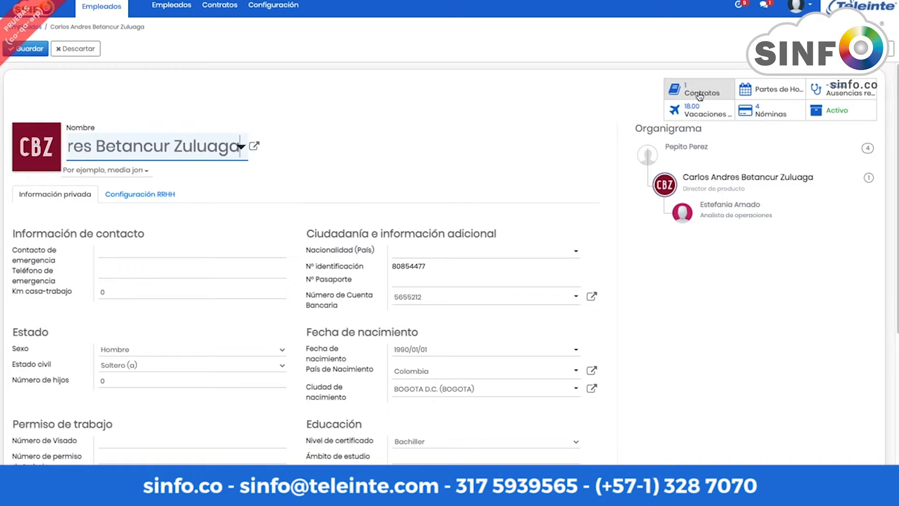
click(68, 55)
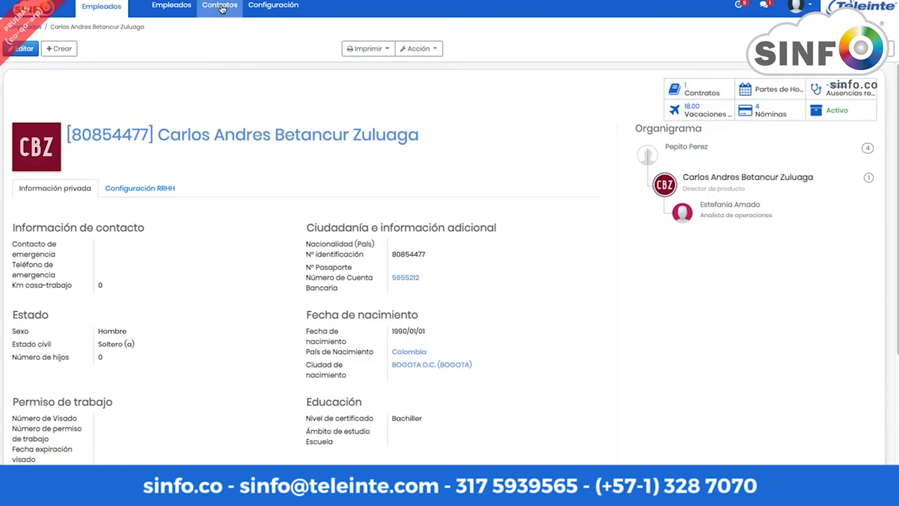
Step: Open the employee's Activo contract from Contratos and start editing it
click(696, 92)
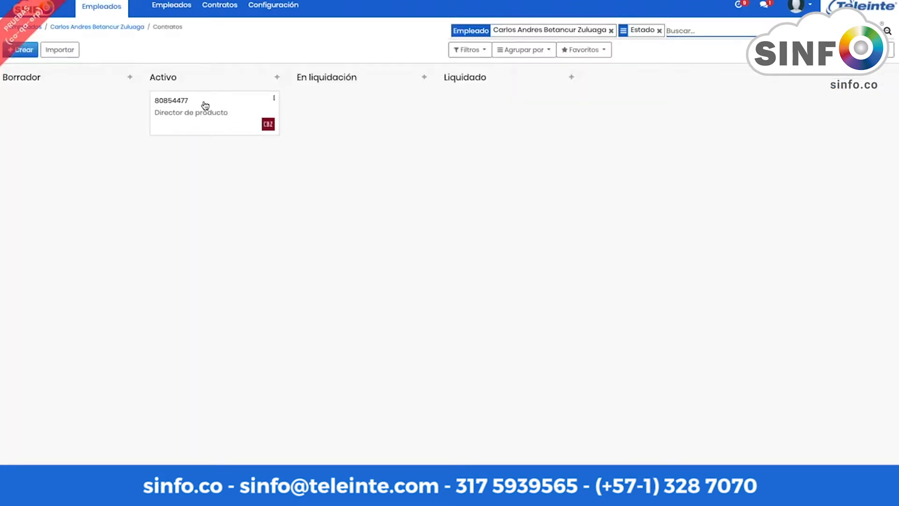
click(205, 105)
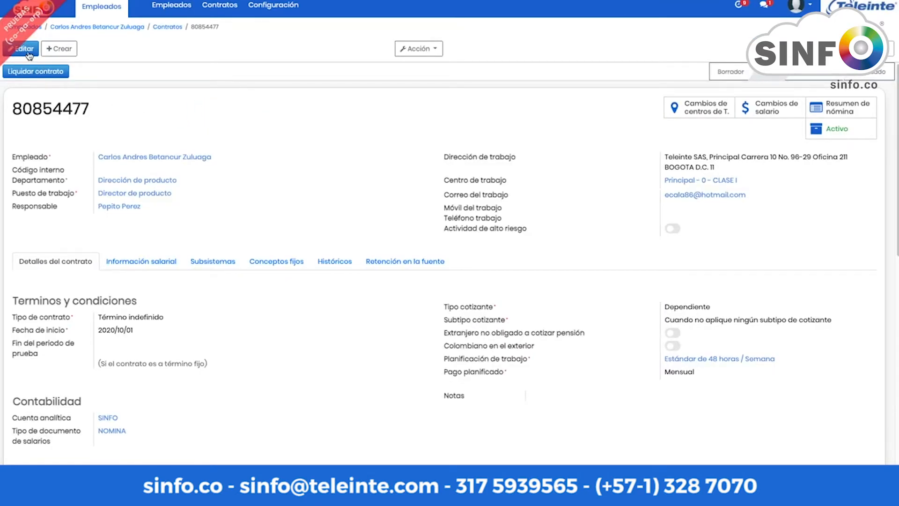
click(29, 55)
scroll(101, 148, down, 1)
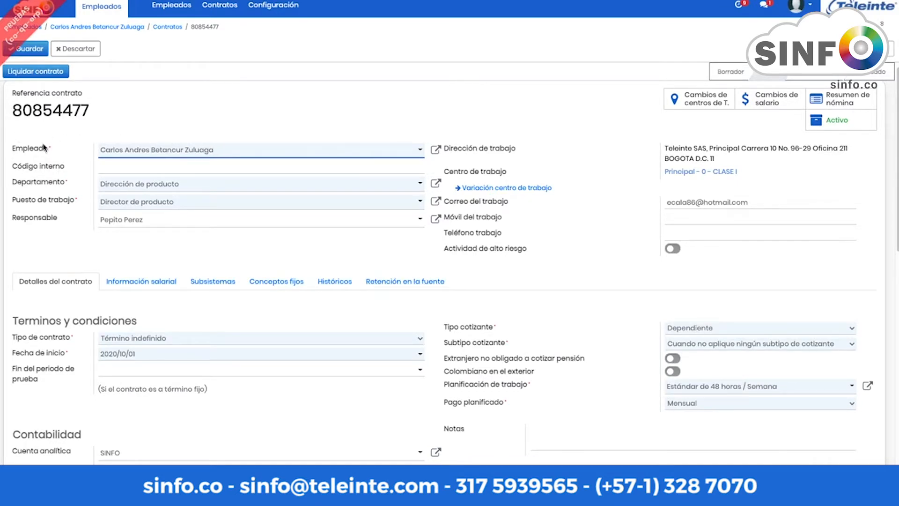
Step: Review the Departamento and Puesto de trabajo options, keeping Dirección de producto and Director de producto
click(253, 188)
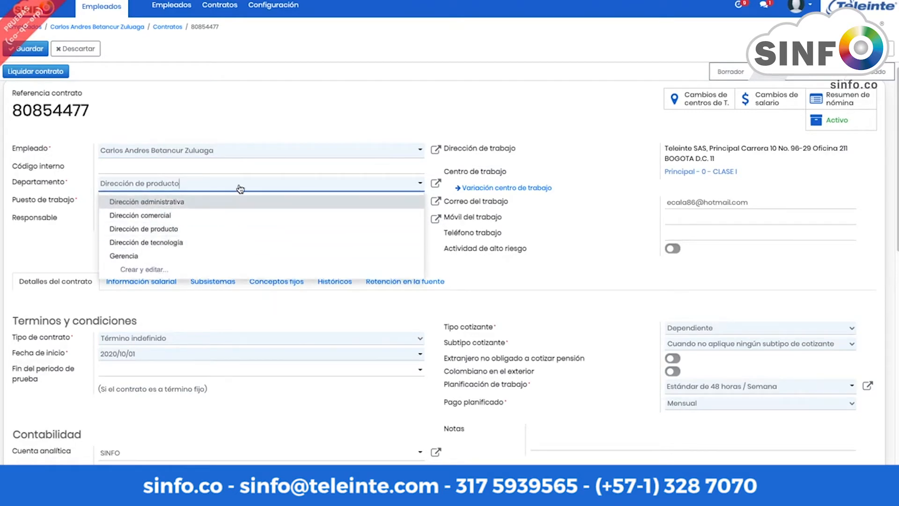
click(207, 186)
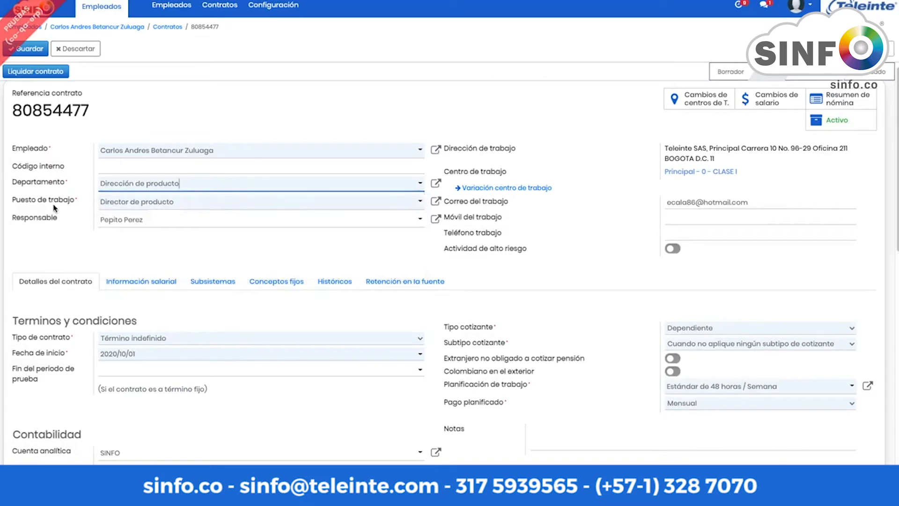
click(215, 206)
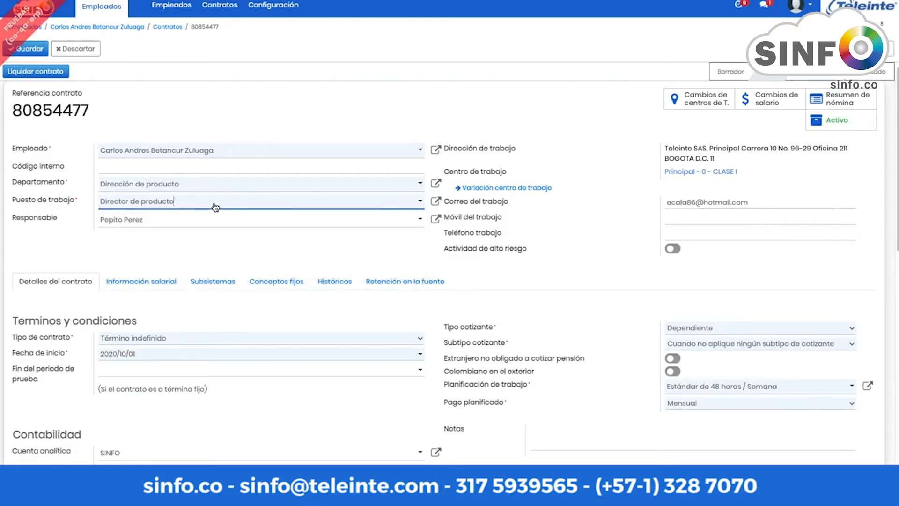
click(218, 204)
Step: In the Director de producto position, pick the main office and Mano de obra directa, then discard
click(436, 202)
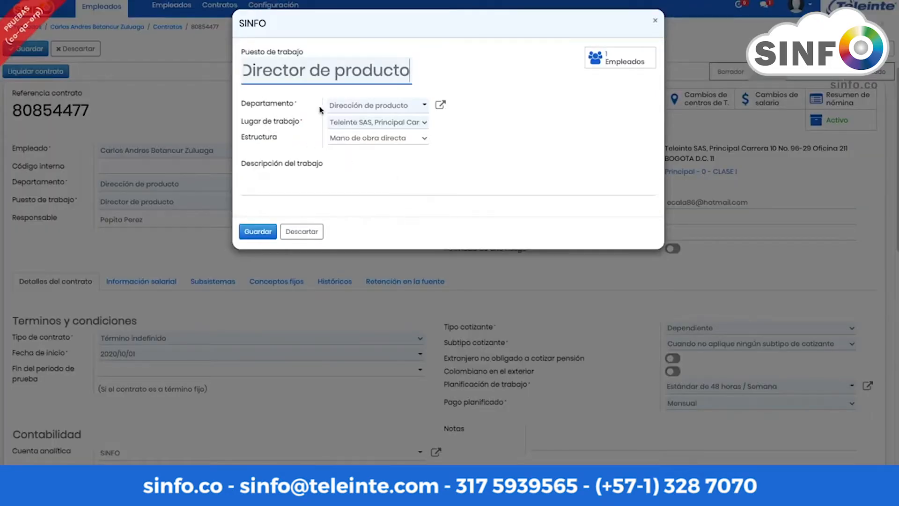
click(424, 123)
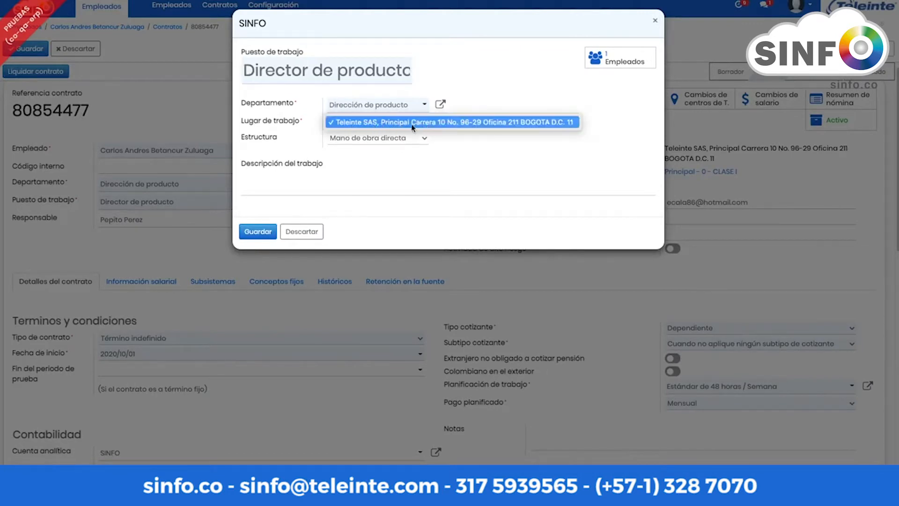
click(408, 122)
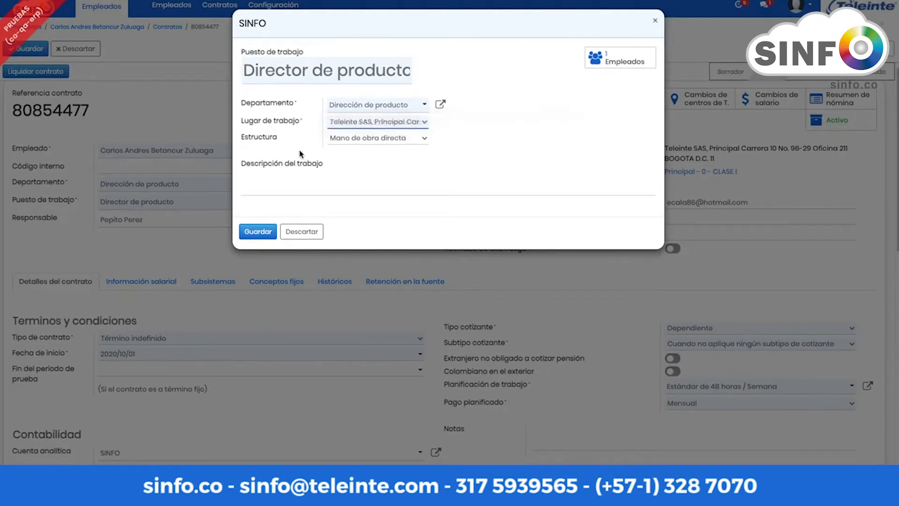
click(418, 139)
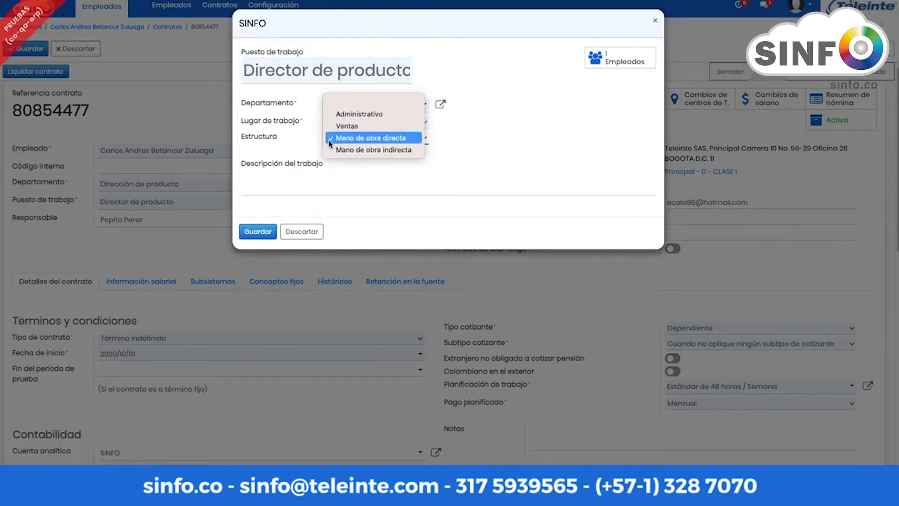
click(352, 184)
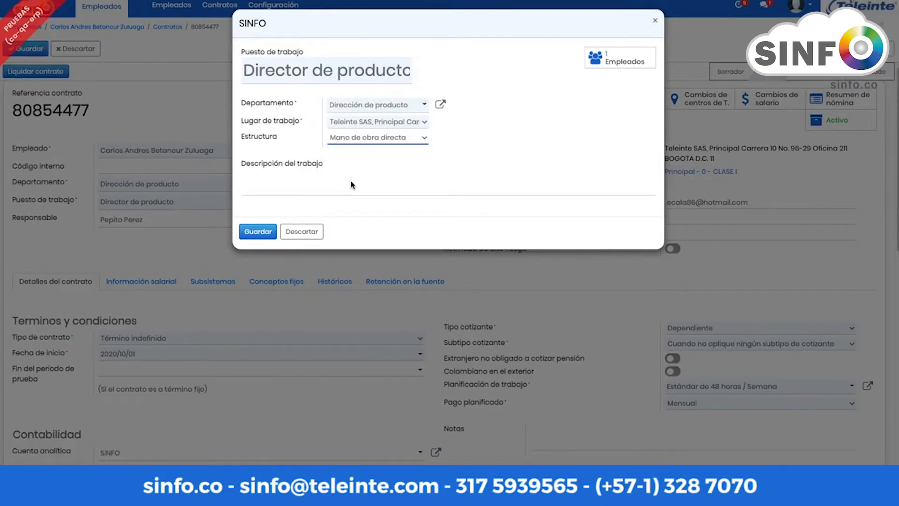
click(303, 231)
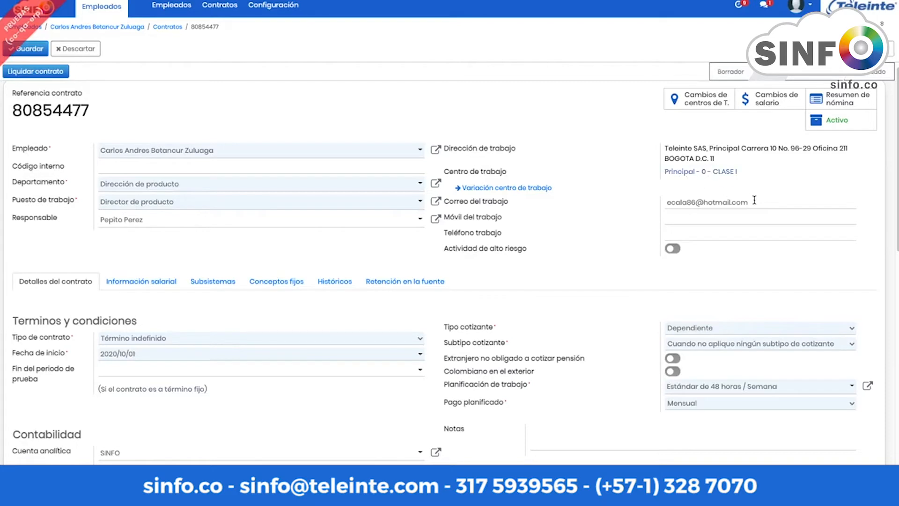
scroll(627, 241, down, 2)
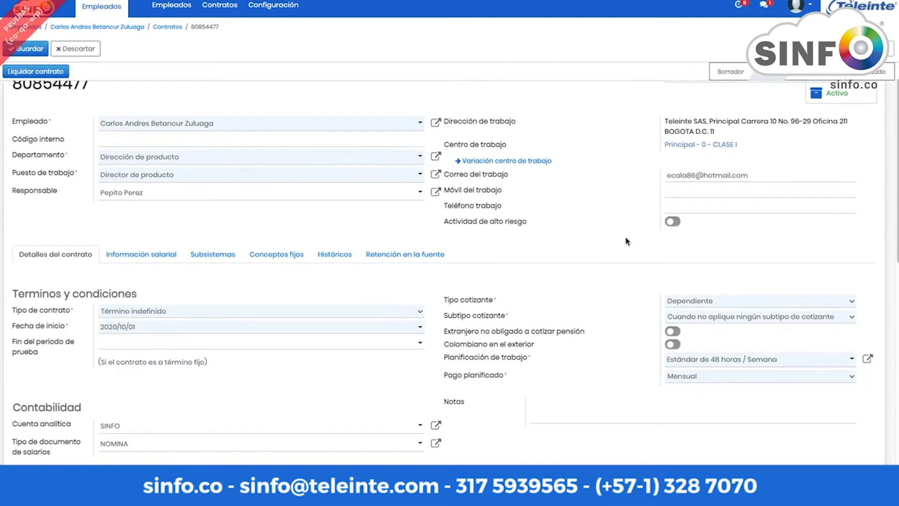
scroll(627, 241, down, 2)
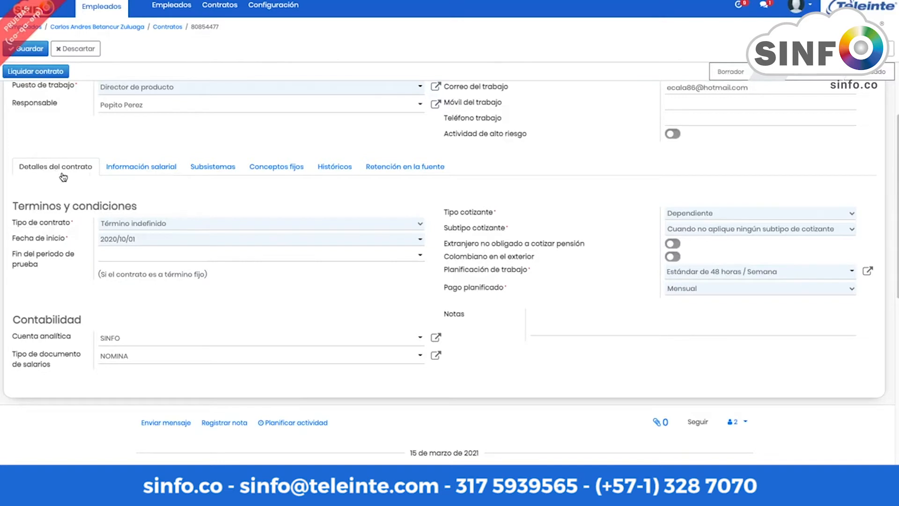
click(419, 225)
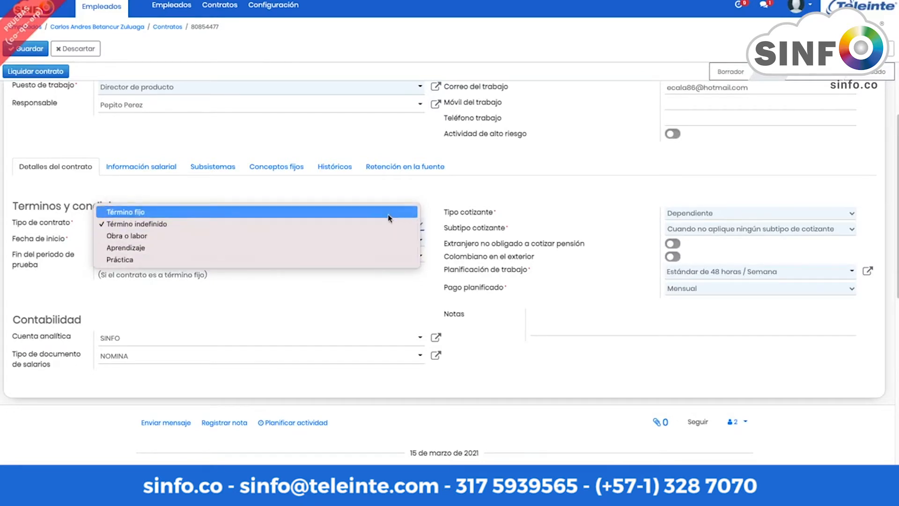
click(389, 227)
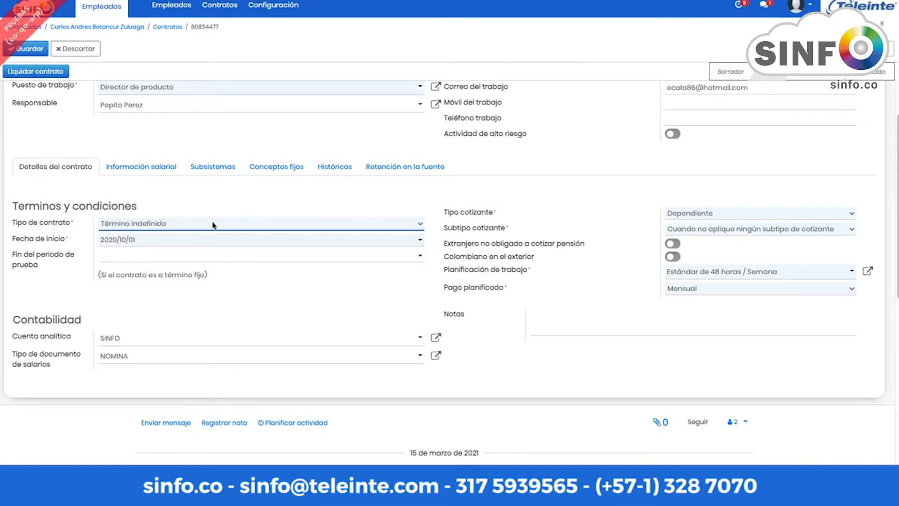
click(751, 218)
click(749, 236)
click(749, 234)
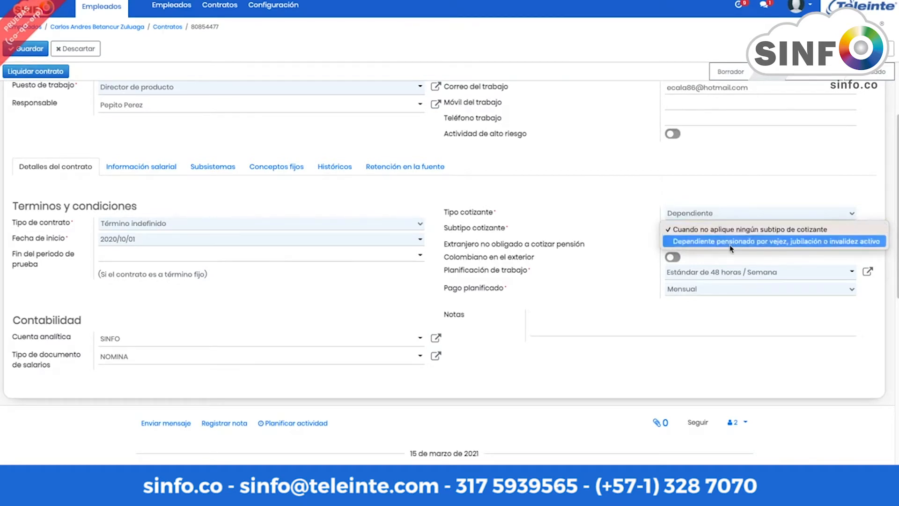
click(624, 232)
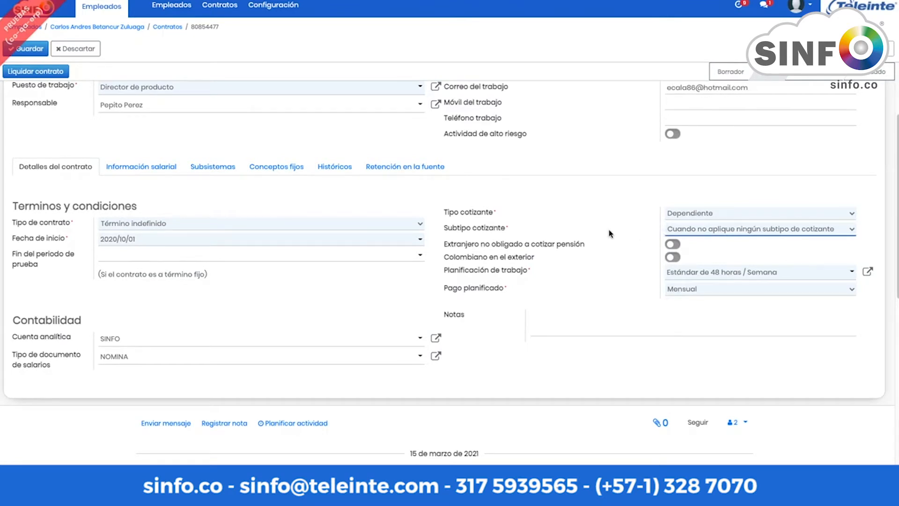
Step: Try Aprendizaje and Práctica contract types, checking the Tipo cotizante options for each
click(330, 225)
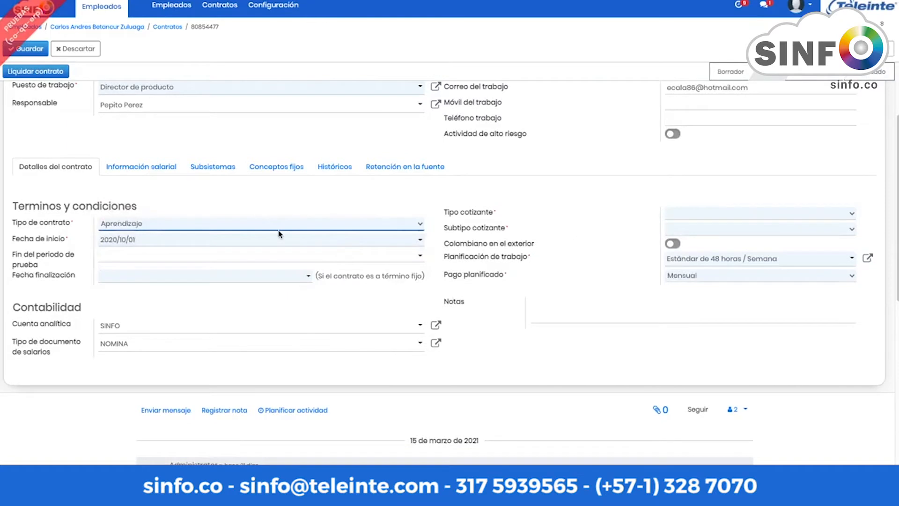
click(723, 213)
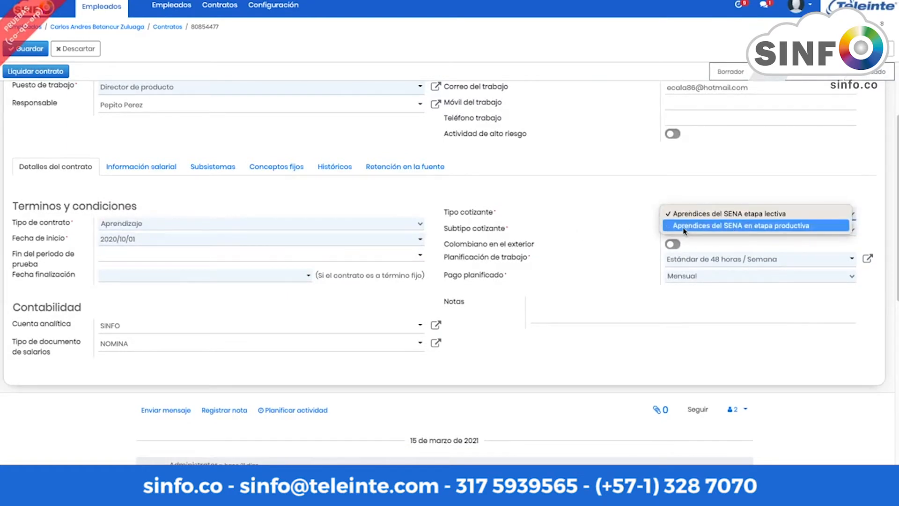
click(644, 201)
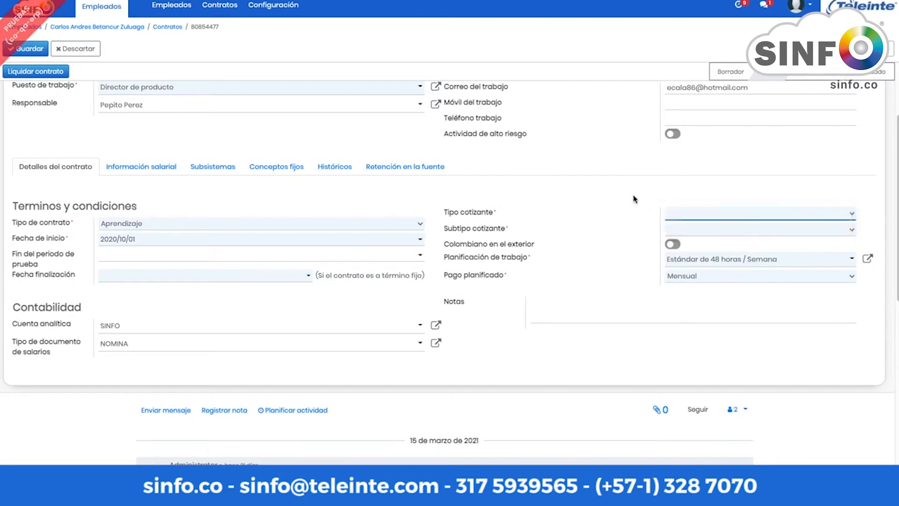
click(412, 225)
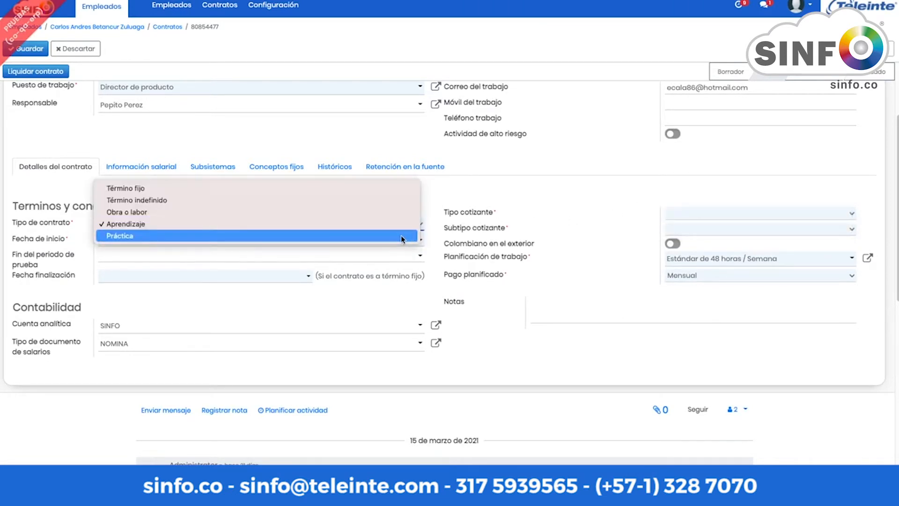
click(401, 236)
click(740, 215)
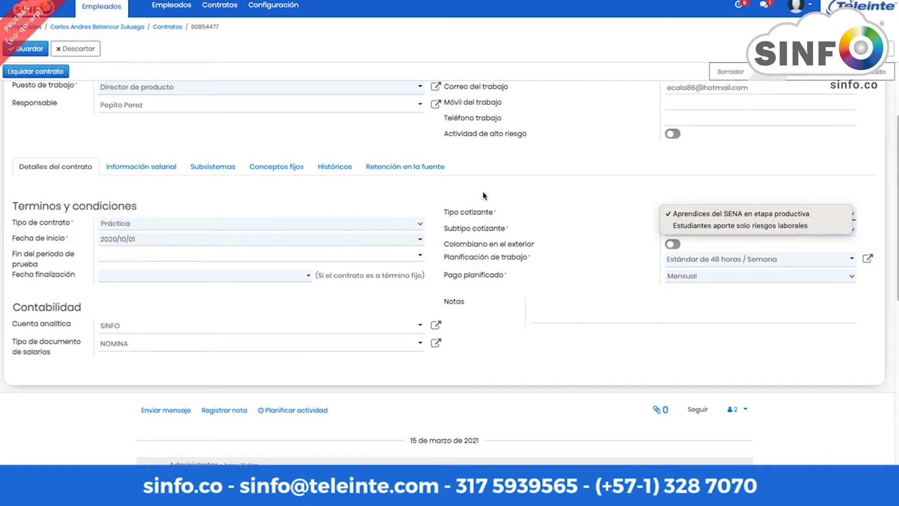
click(484, 196)
Step: Try Término fijo, then return the contract type to Término indefinido
click(372, 227)
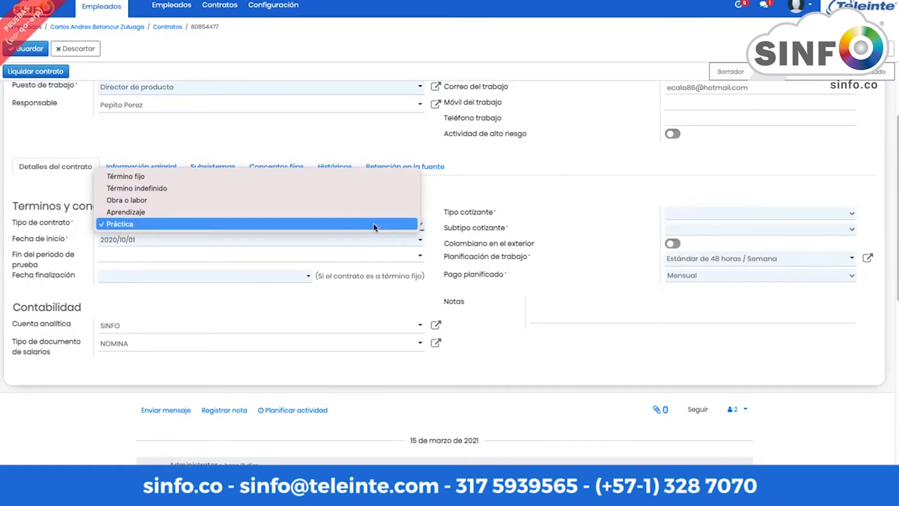
click(370, 194)
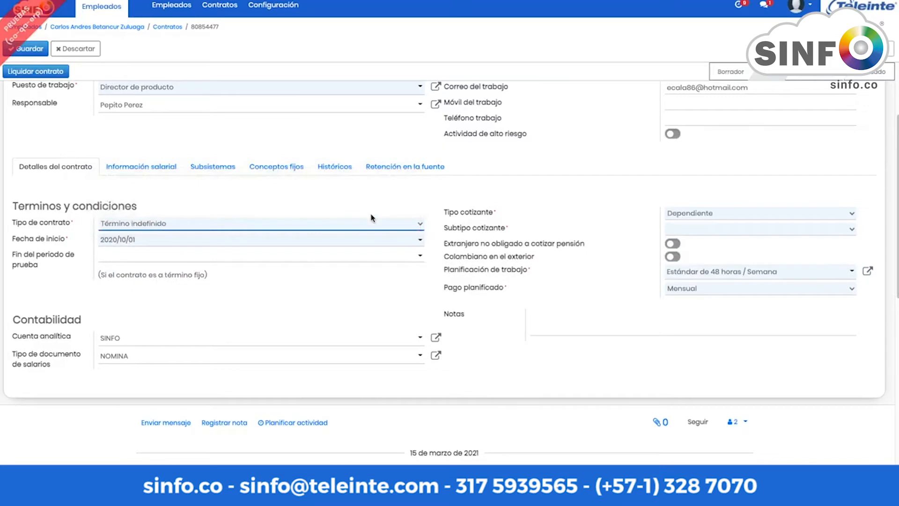
click(372, 218)
click(361, 217)
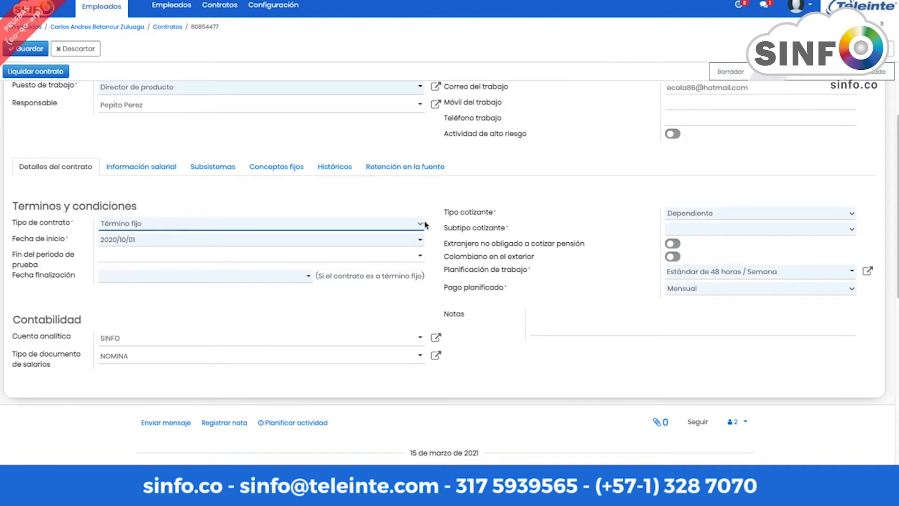
click(406, 224)
click(299, 236)
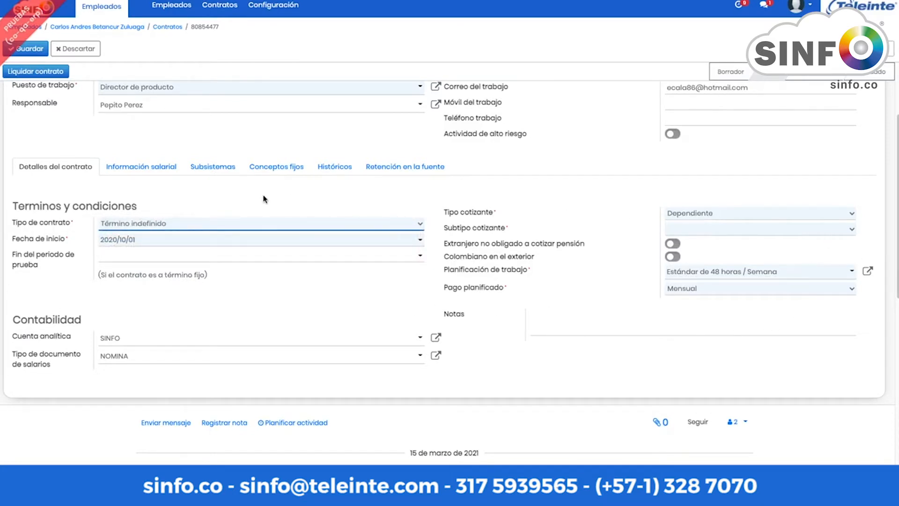
Step: Set Subtipo cotizante to 'Dependiente pensionado por vejez, jubilación o invalidez activo' and scroll the form
click(700, 230)
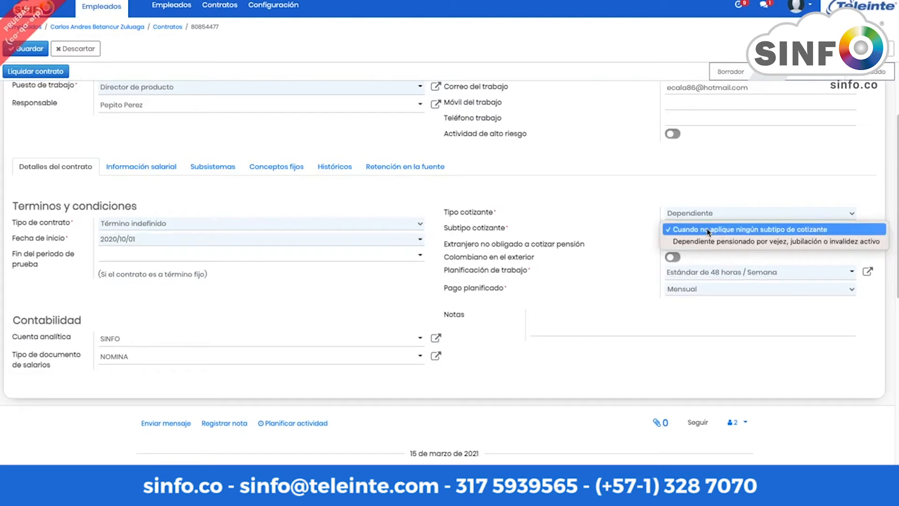
click(713, 241)
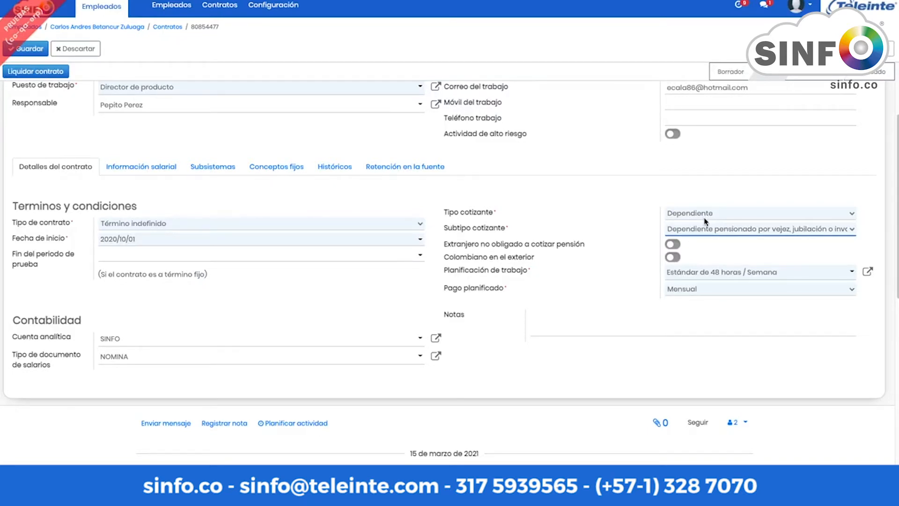
scroll(669, 253, down, 1)
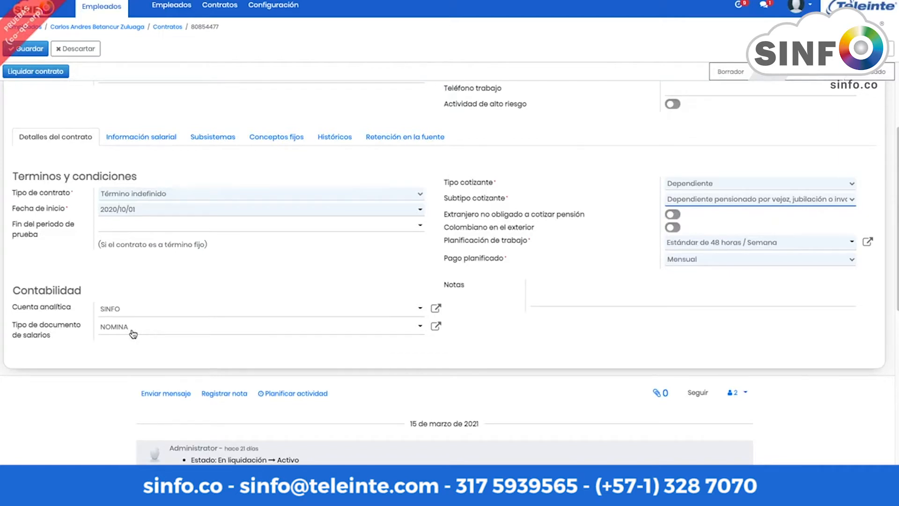
scroll(133, 333, up, 1)
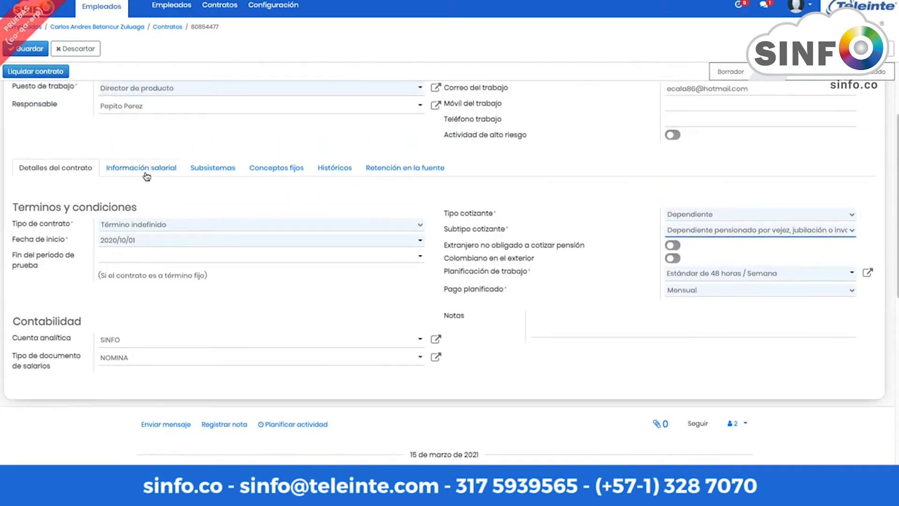
Step: Keep the contract's salary type as Fijo at $2,000,000.00
click(147, 176)
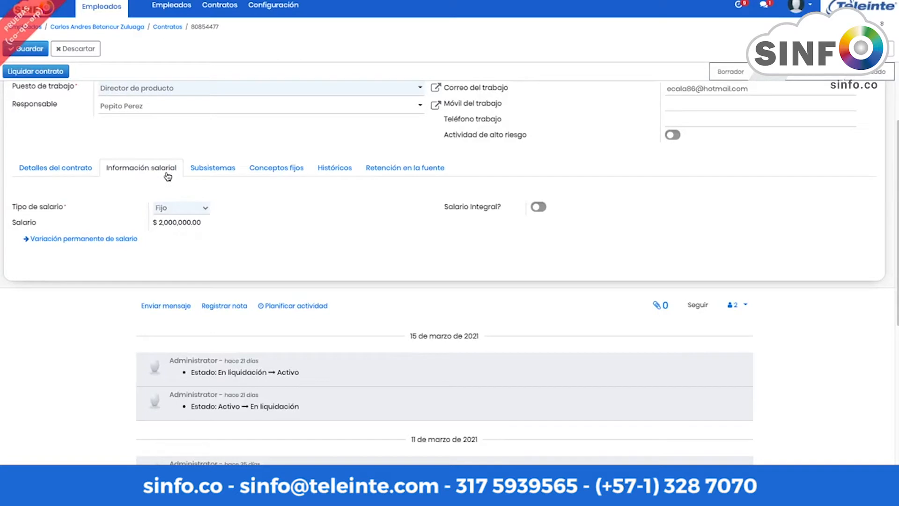
click(205, 208)
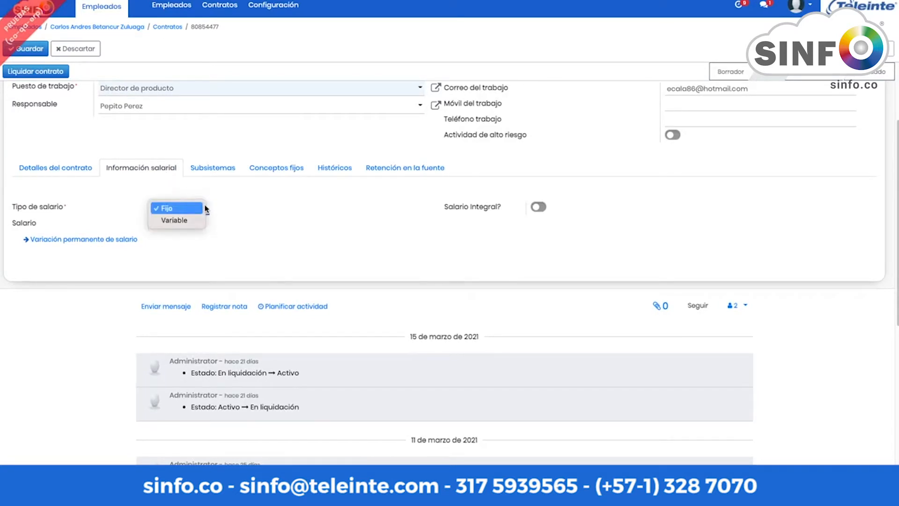
click(257, 208)
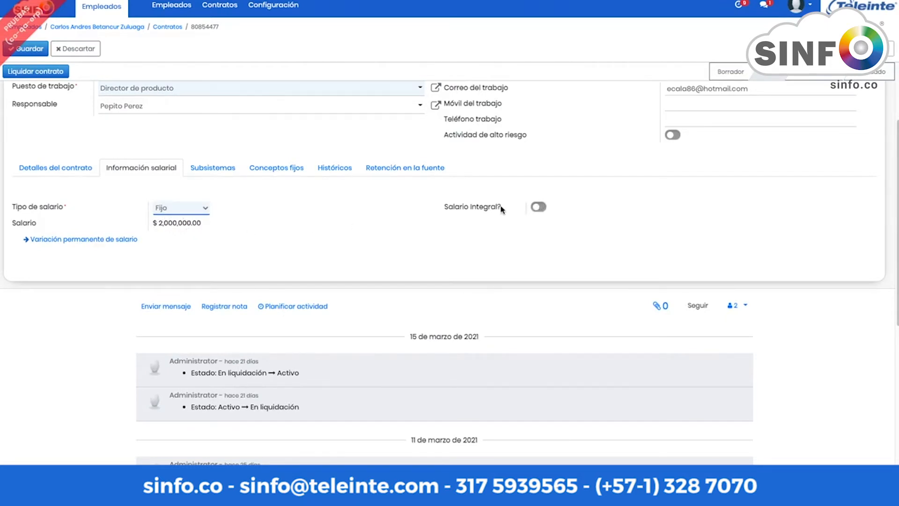
Step: Review the Subsistemas records: pension fund, severance fund, and E.P.S Sanitas health
click(223, 173)
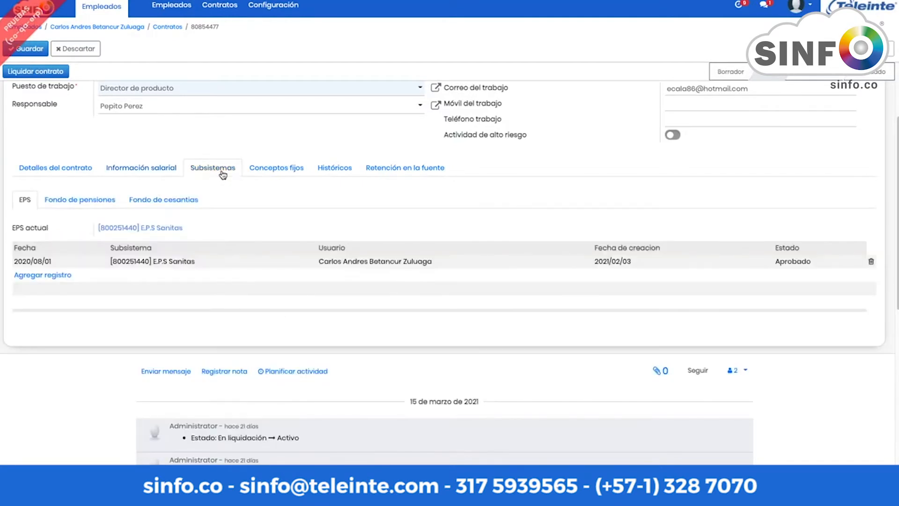
click(74, 202)
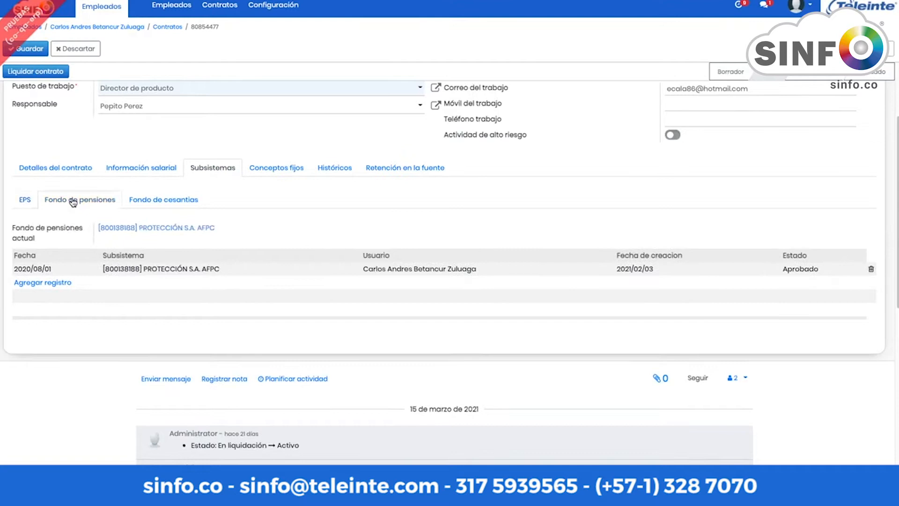
click(171, 204)
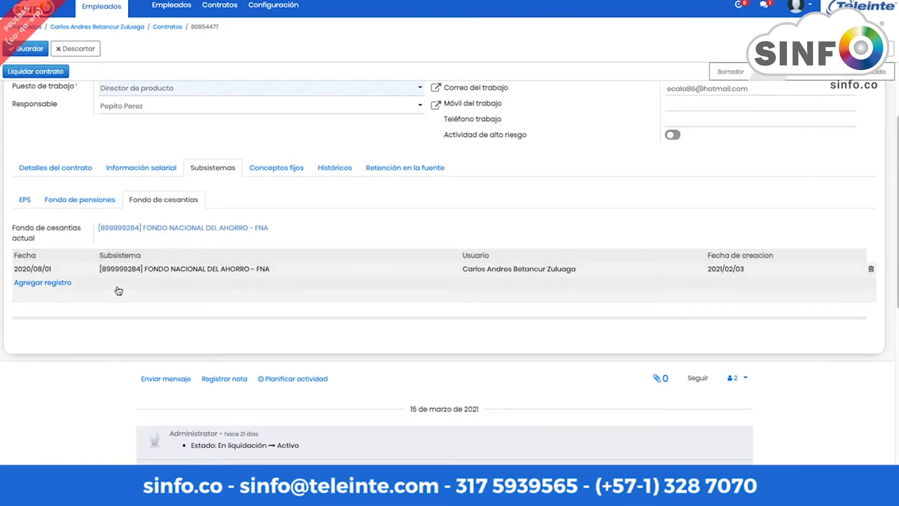
click(90, 206)
click(25, 205)
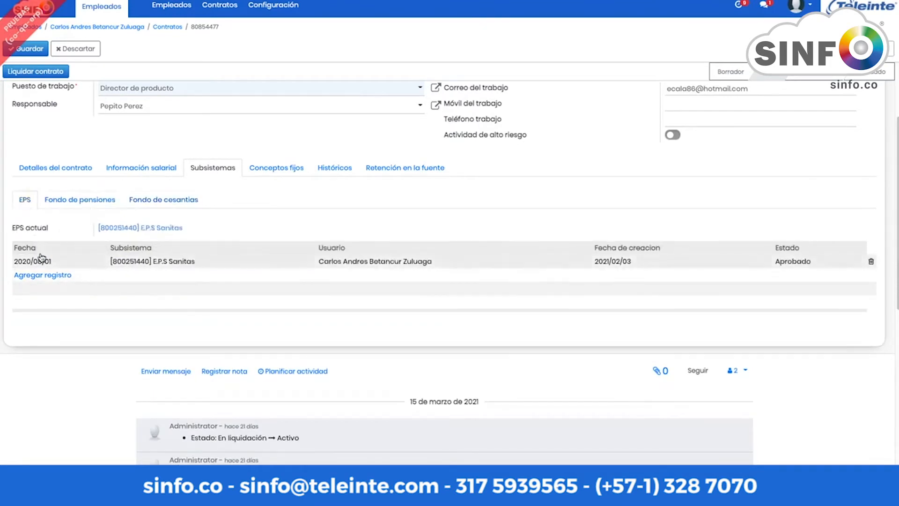
Step: Review the fixed pay concepts, then view the empty Históricos migration table for 2020/08/01–2020/12/31
click(287, 176)
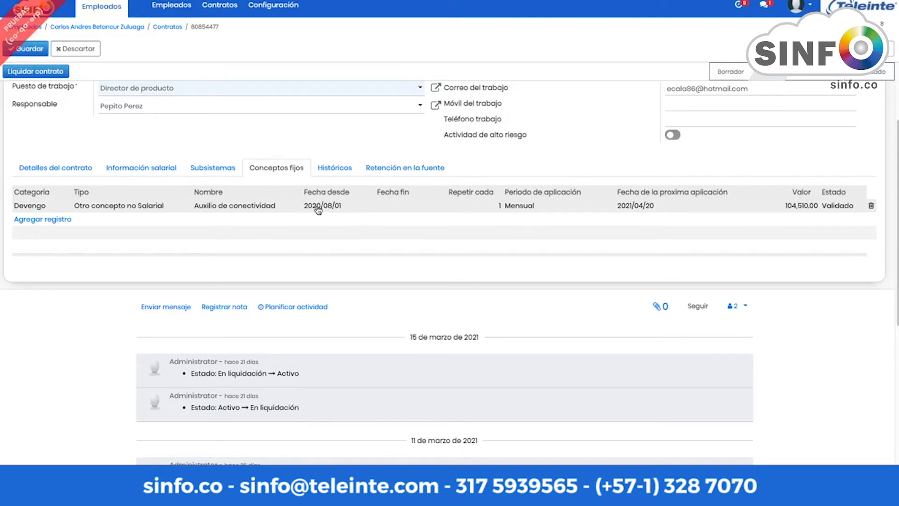
click(336, 169)
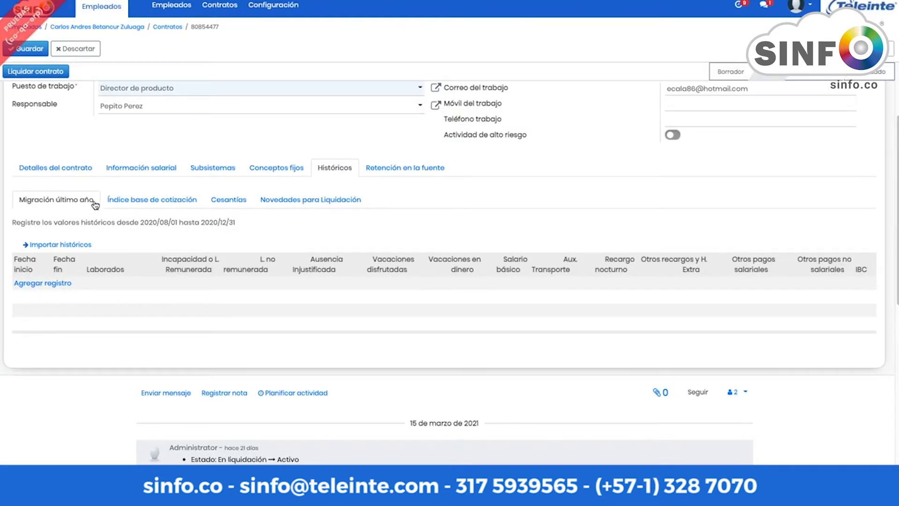
Step: Check the base index, Cesantías sub-tabs and Novedades, then show withholding: Procedimiento 1, prepaid medicine 580,928.00
click(152, 206)
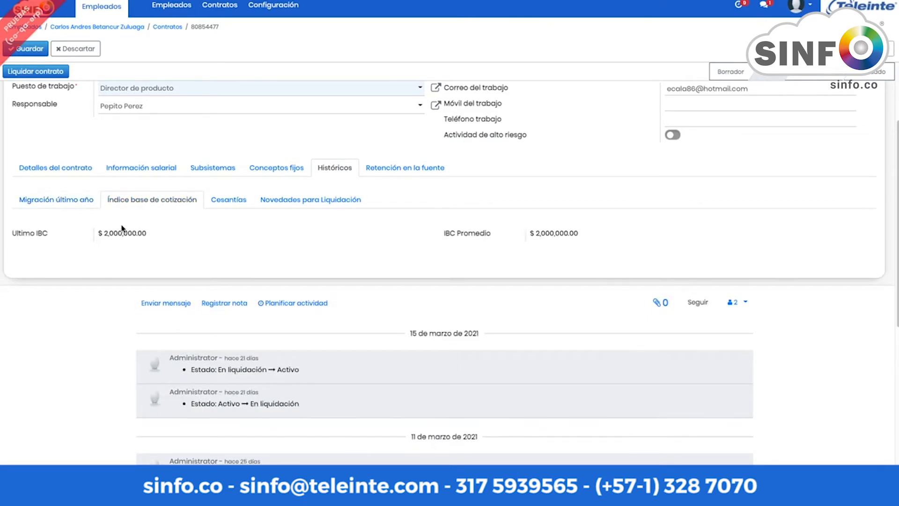
click(232, 206)
click(164, 237)
click(226, 236)
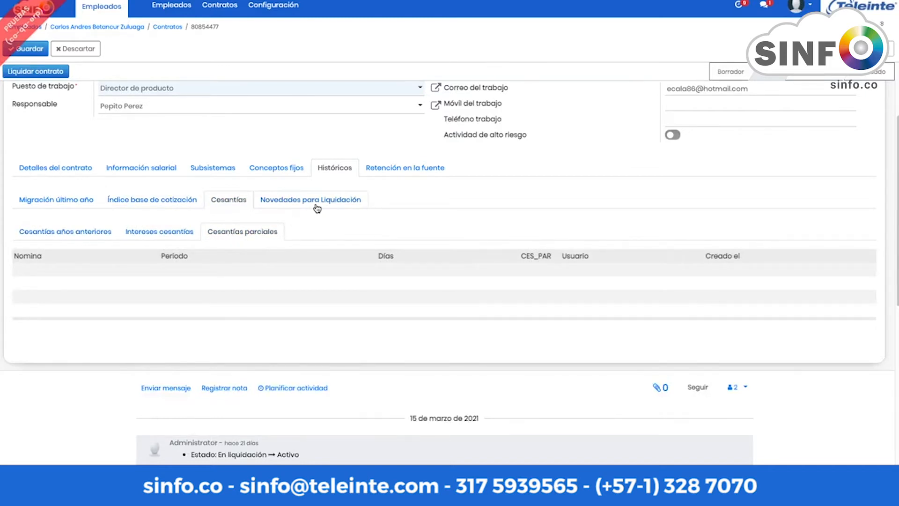
click(317, 208)
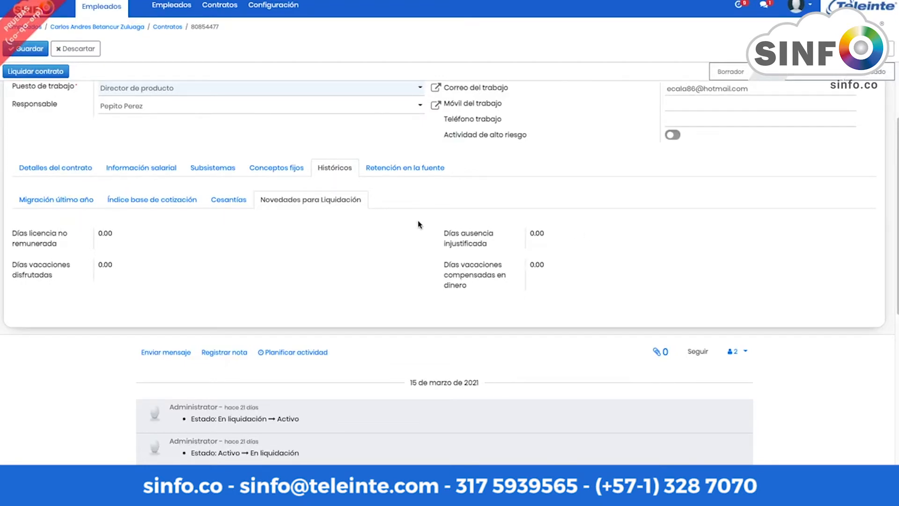
click(406, 172)
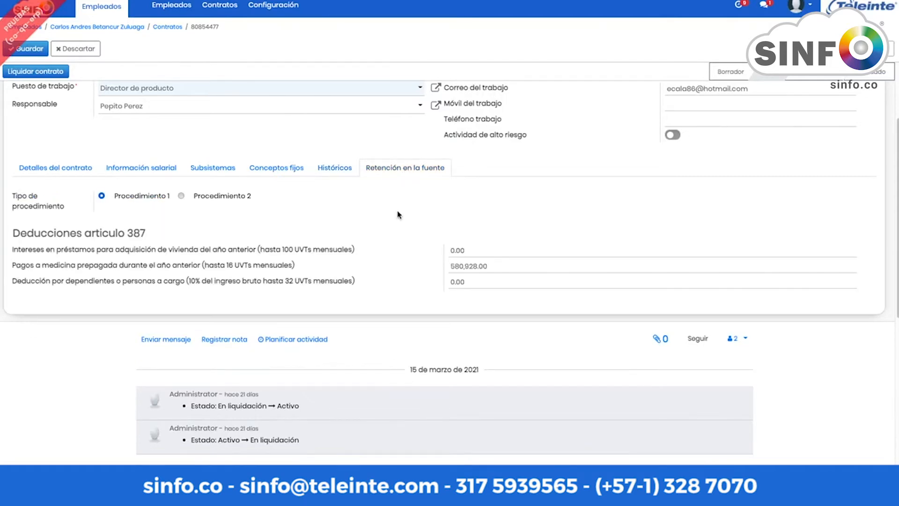
scroll(399, 215, up, 1)
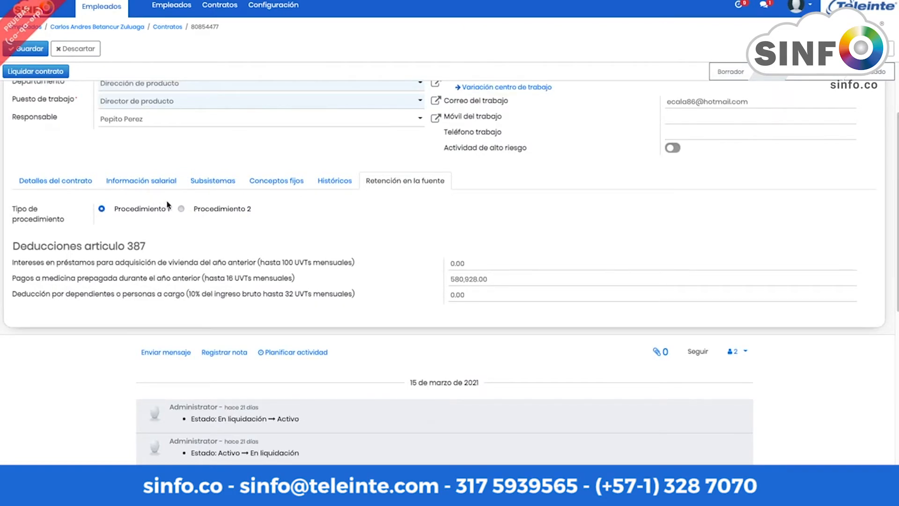
click(181, 210)
click(94, 233)
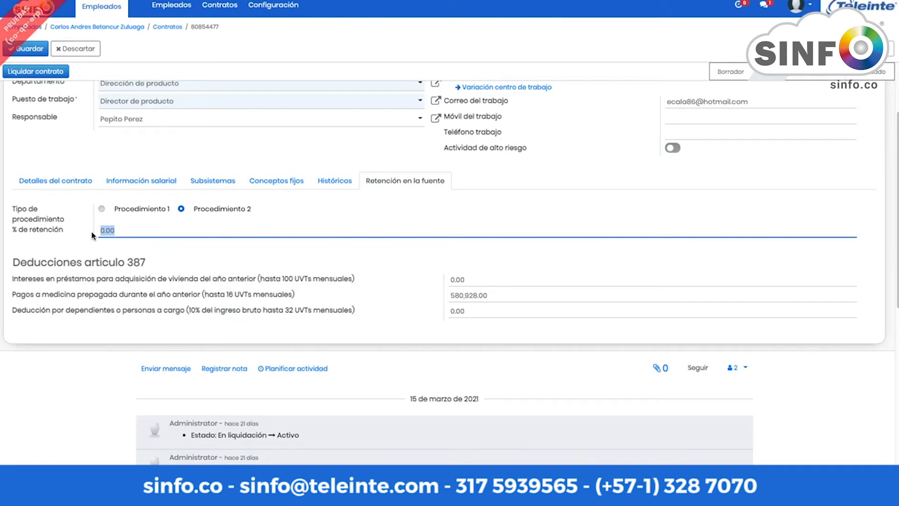
click(102, 210)
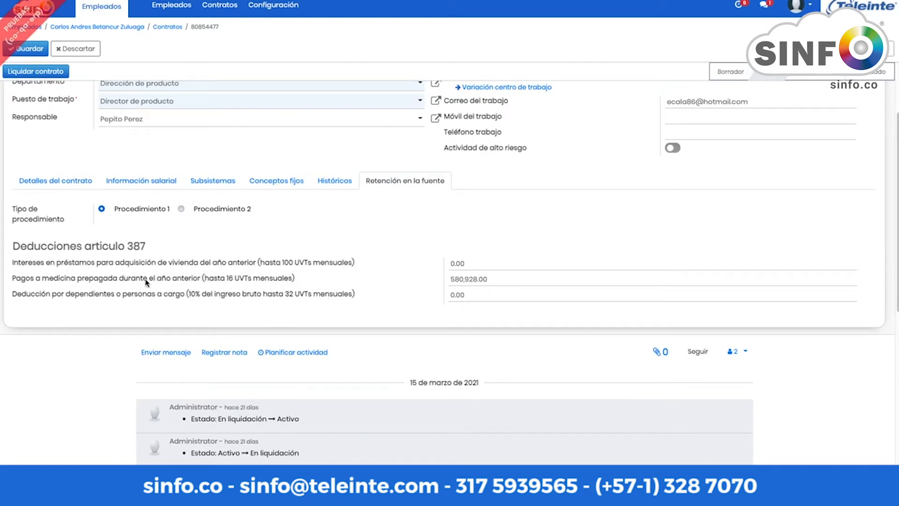
scroll(394, 293, up, 3)
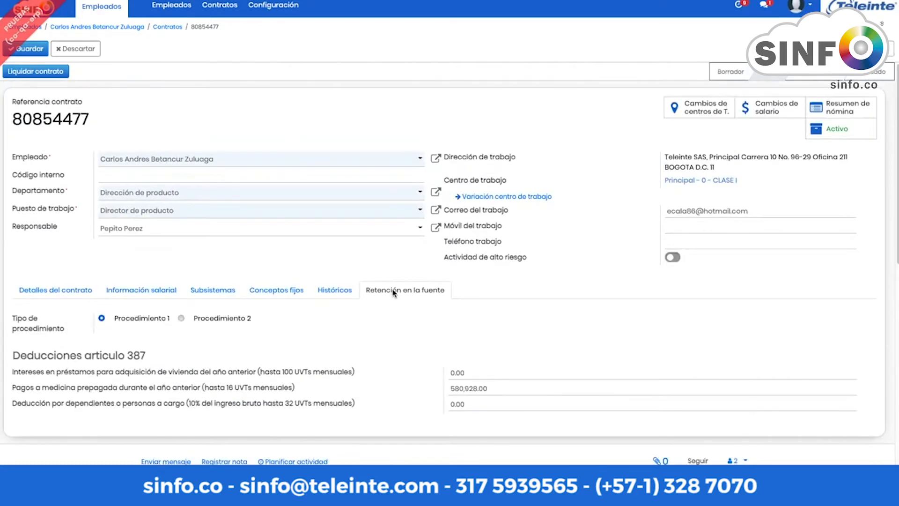
click(276, 290)
click(213, 290)
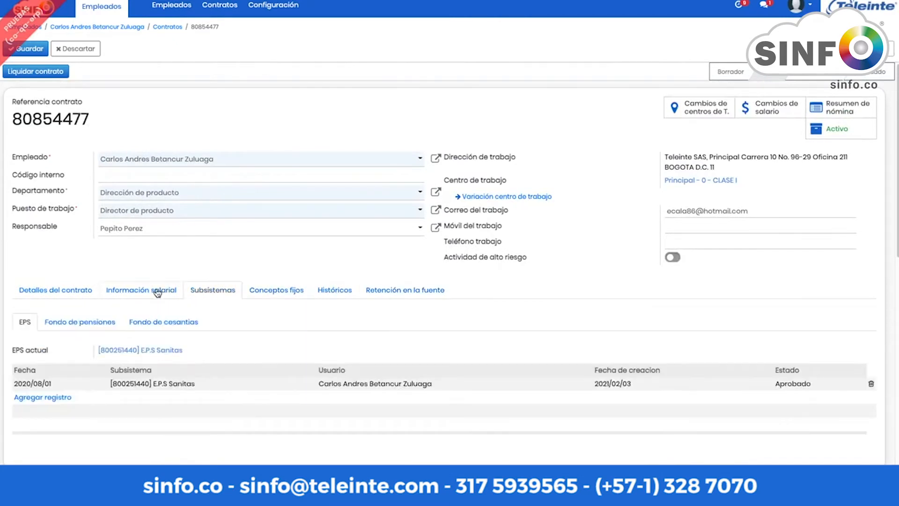
click(70, 291)
scroll(108, 217, down, 1)
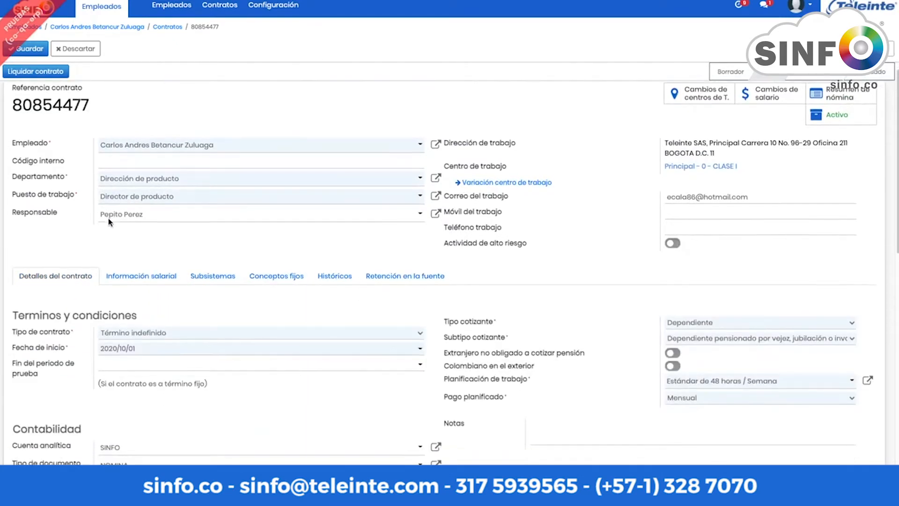
scroll(109, 222, down, 1)
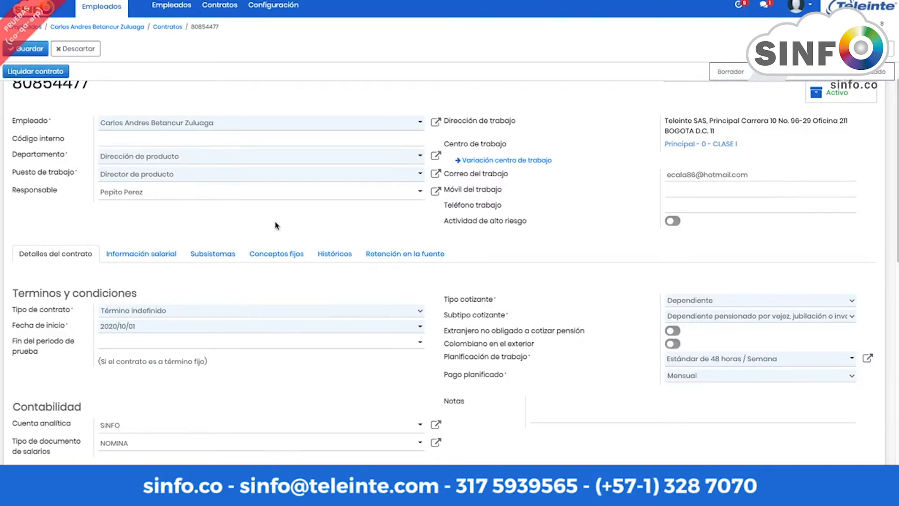
scroll(276, 226, up, 1)
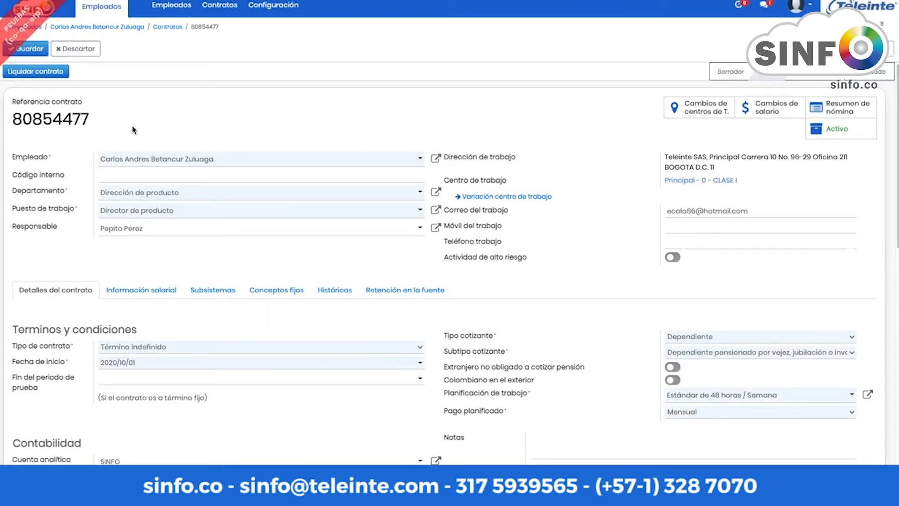
click(14, 9)
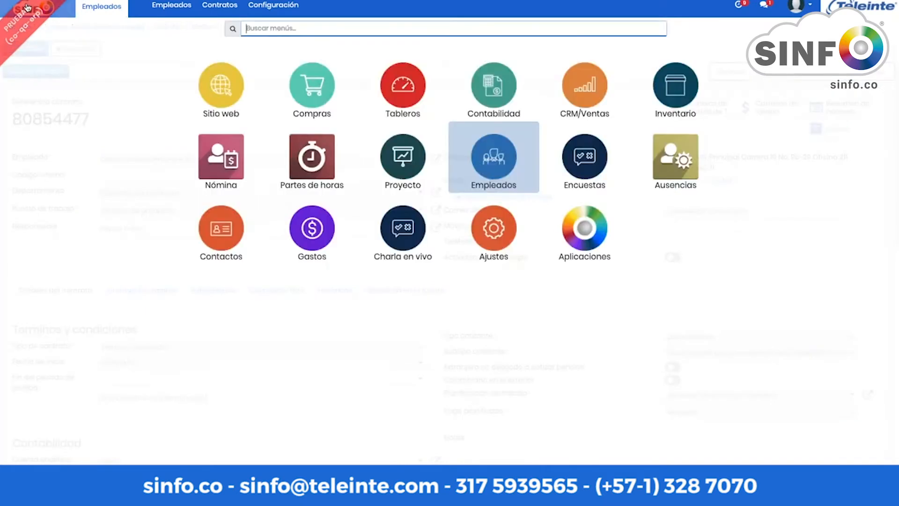
Step: Enter the Nómina module, discarding contract edits, and list the payroll document types and batch options
click(205, 159)
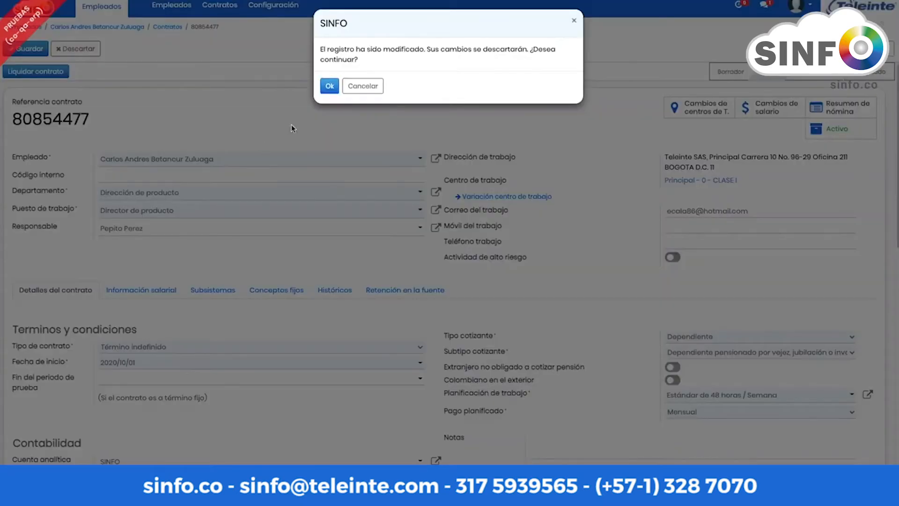
click(328, 88)
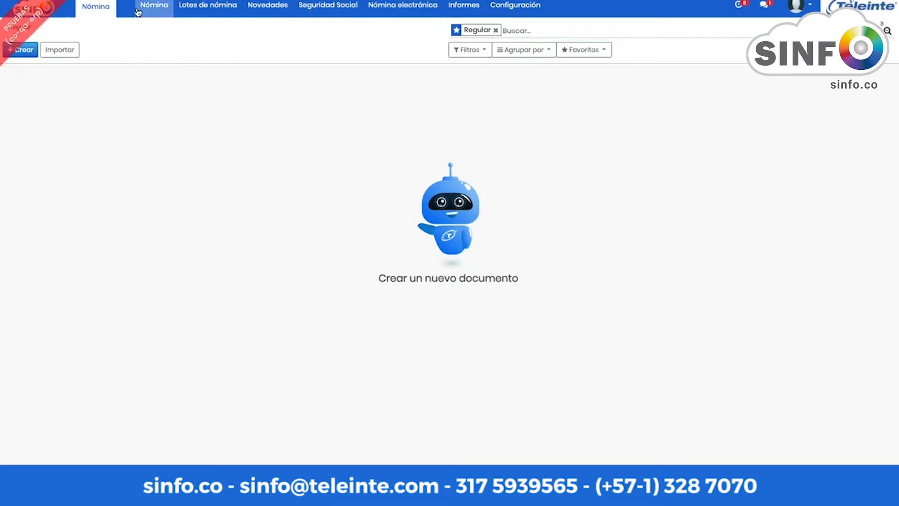
click(158, 7)
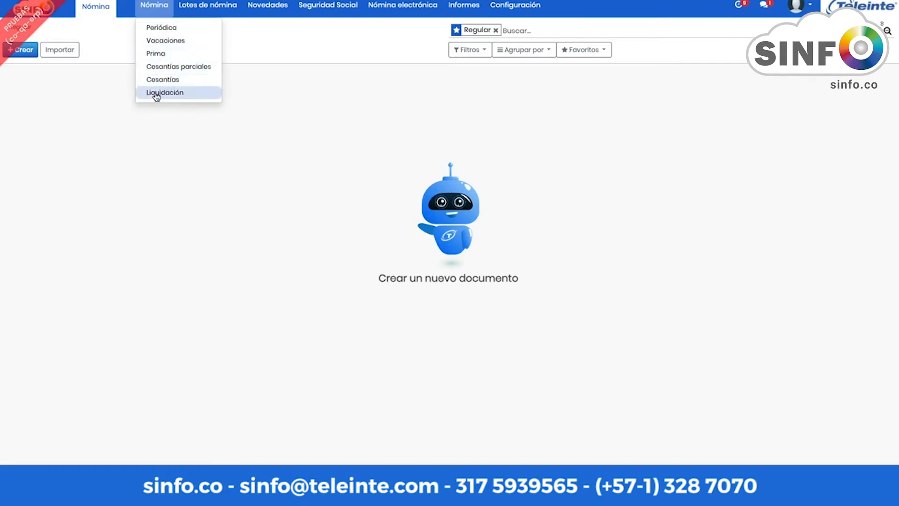
click(211, 10)
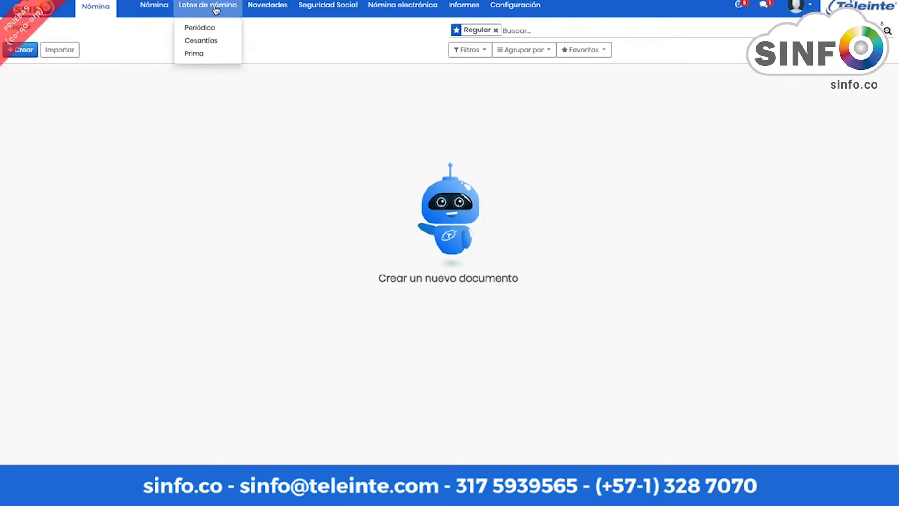
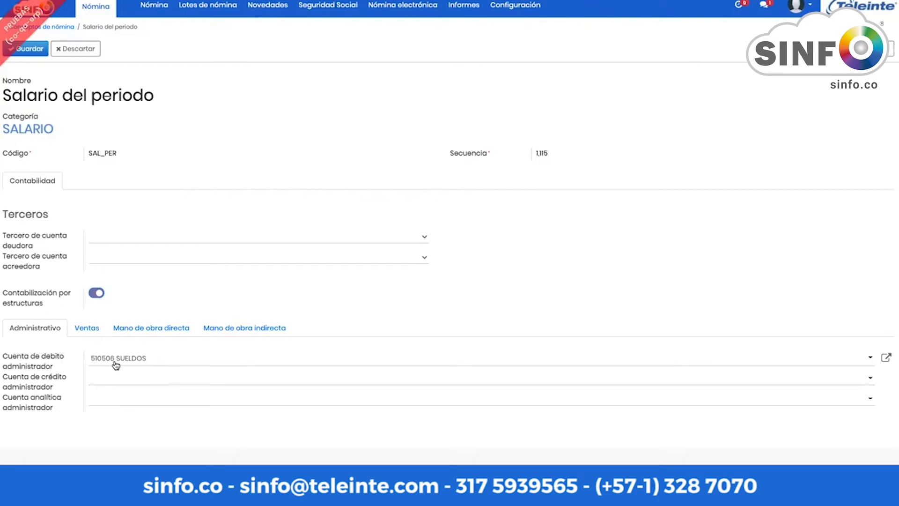
click(85, 331)
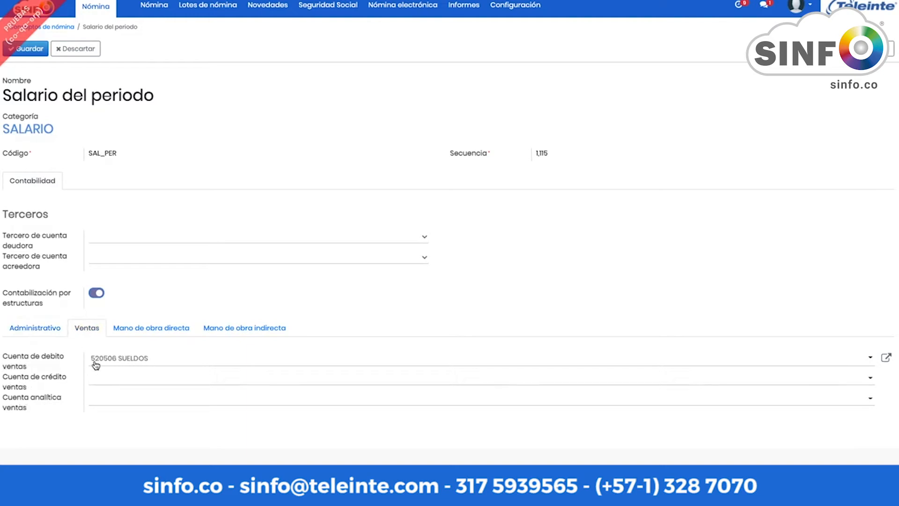
click(152, 334)
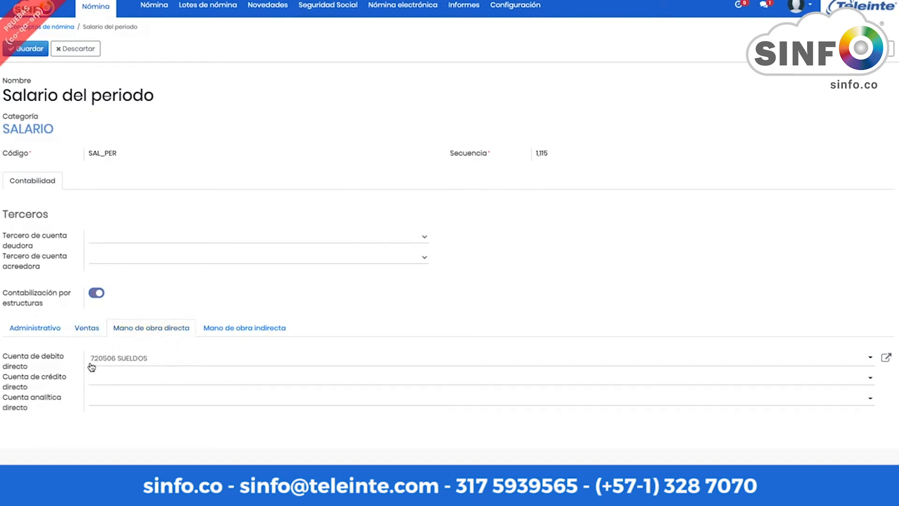
click(241, 330)
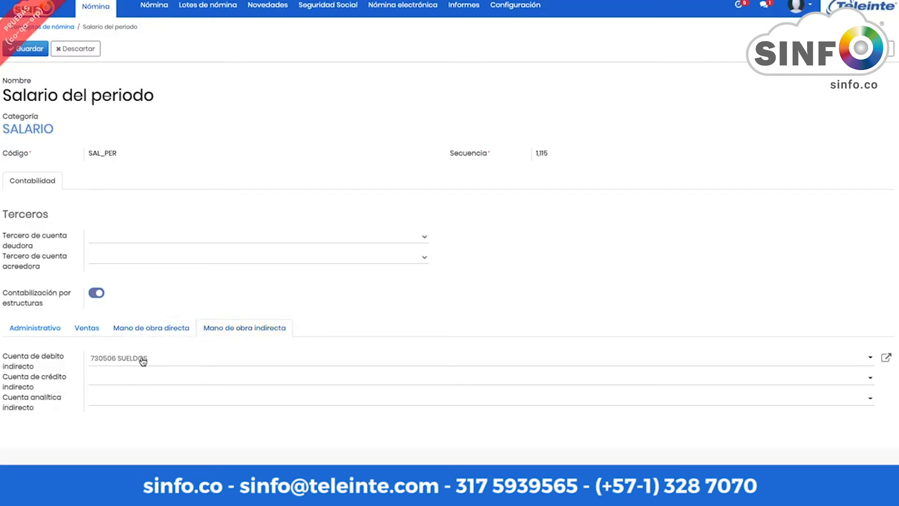
drag(156, 96, 4, 96)
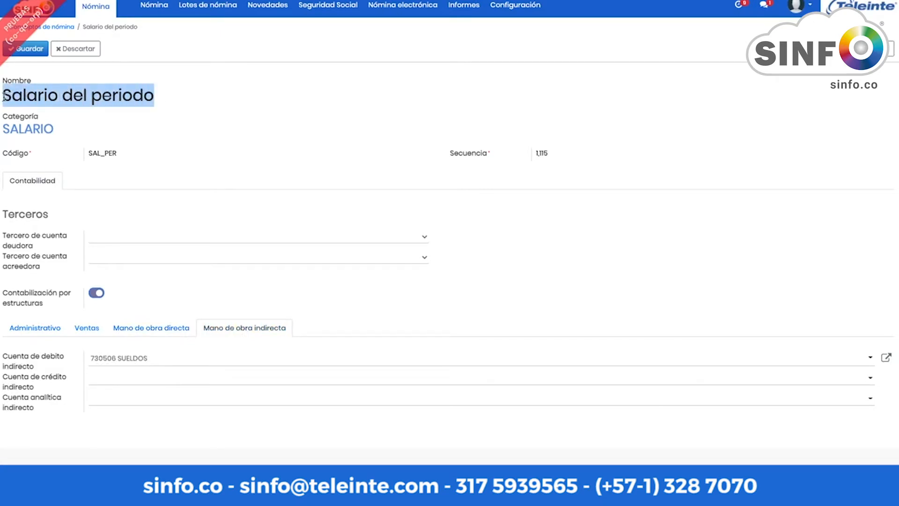
click(35, 333)
click(81, 333)
click(142, 332)
click(221, 333)
click(41, 334)
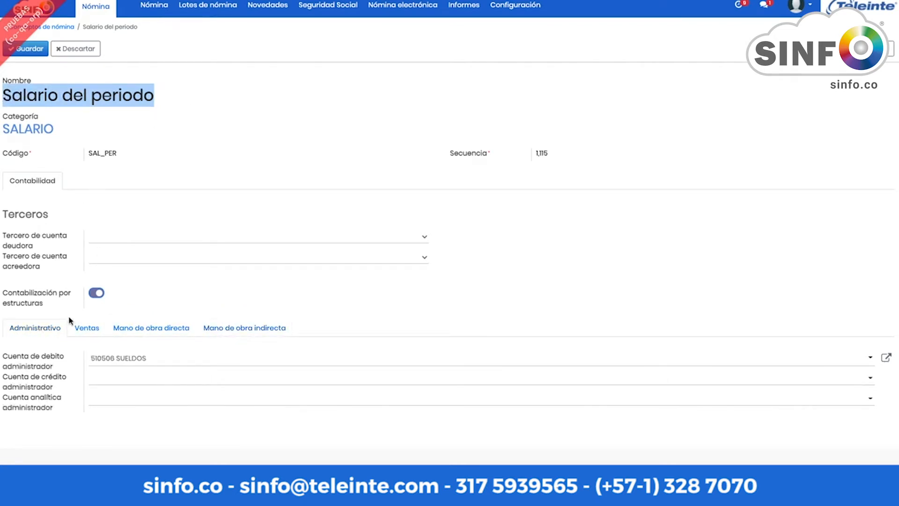
click(94, 331)
click(146, 330)
click(218, 331)
click(161, 332)
click(88, 332)
click(49, 333)
Step: Step through the concepts to Recargo Nocturno and Hora extra diurna, checking their direct, indirect and sales accounts
click(889, 56)
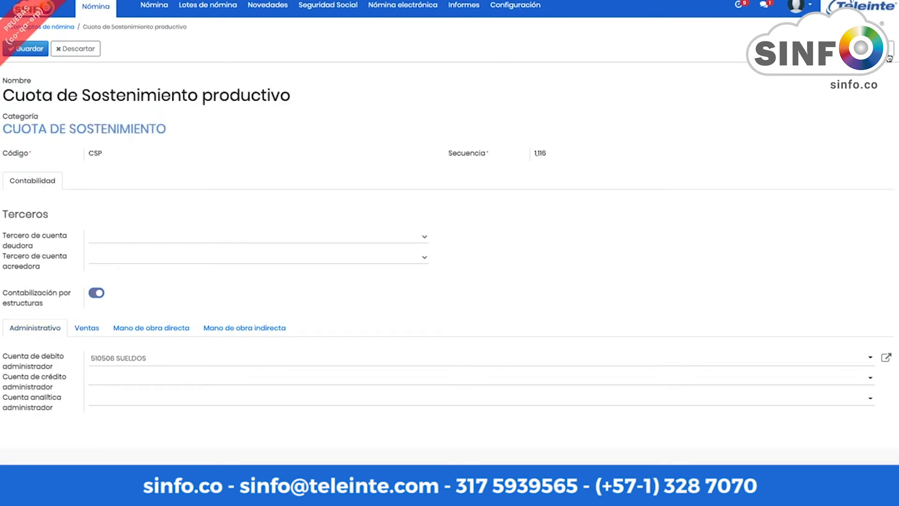
click(889, 56)
click(888, 56)
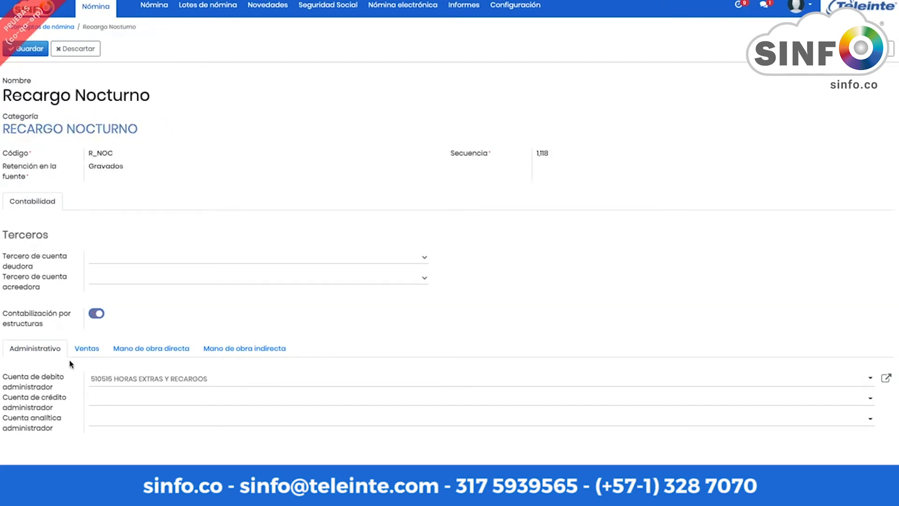
click(157, 350)
click(235, 352)
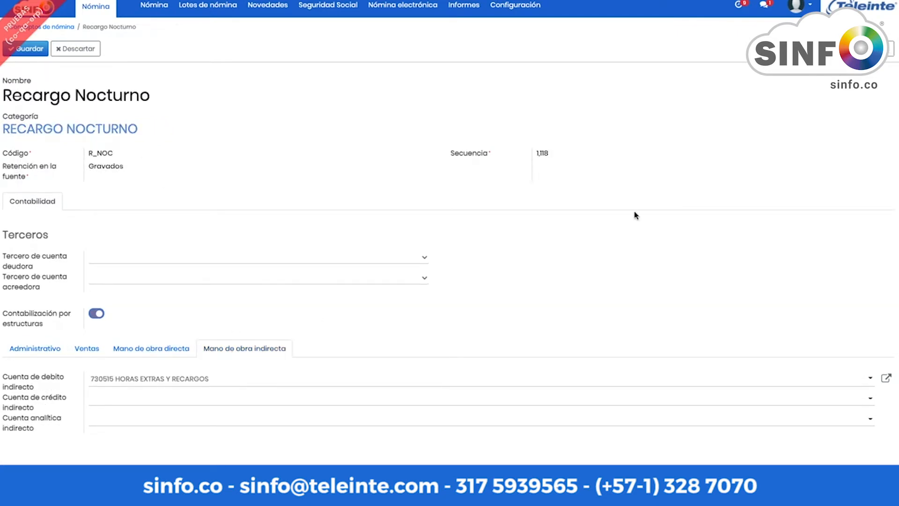
click(889, 52)
click(84, 354)
click(235, 350)
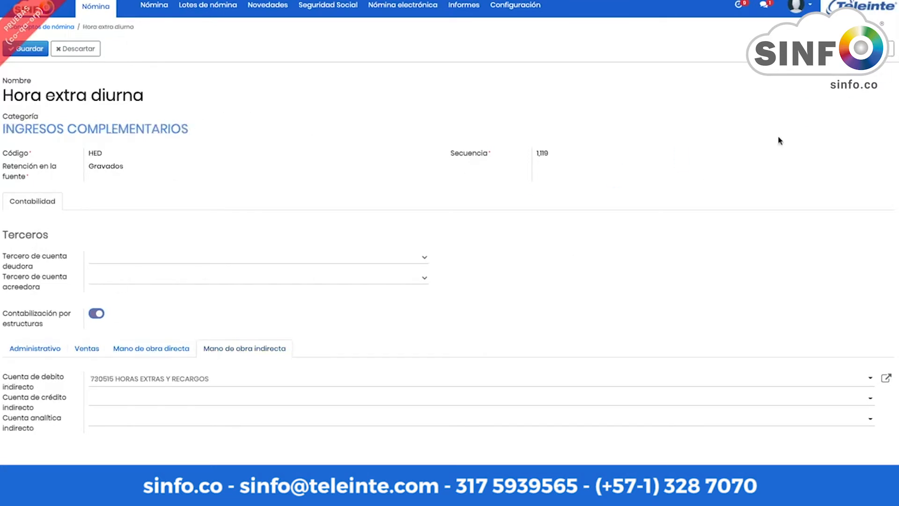
Step: Advance past Viático Permanente to Bono Salarial, check its sales and administrative accounts, and return to the list
click(892, 53)
click(892, 53)
click(891, 52)
click(892, 54)
click(893, 53)
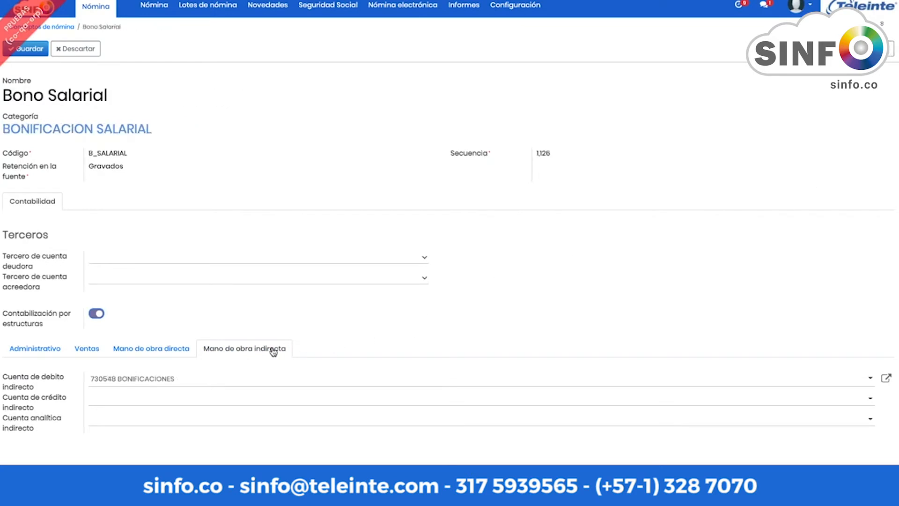
click(90, 352)
click(46, 349)
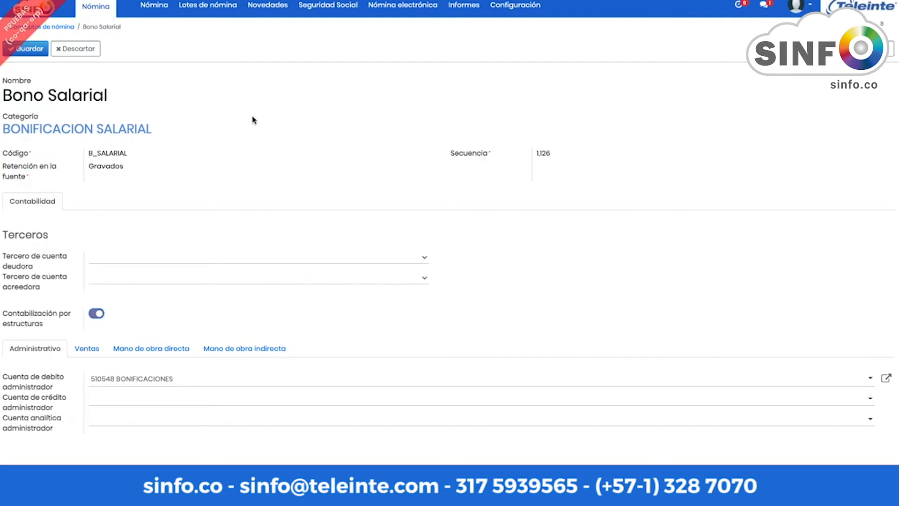
click(57, 28)
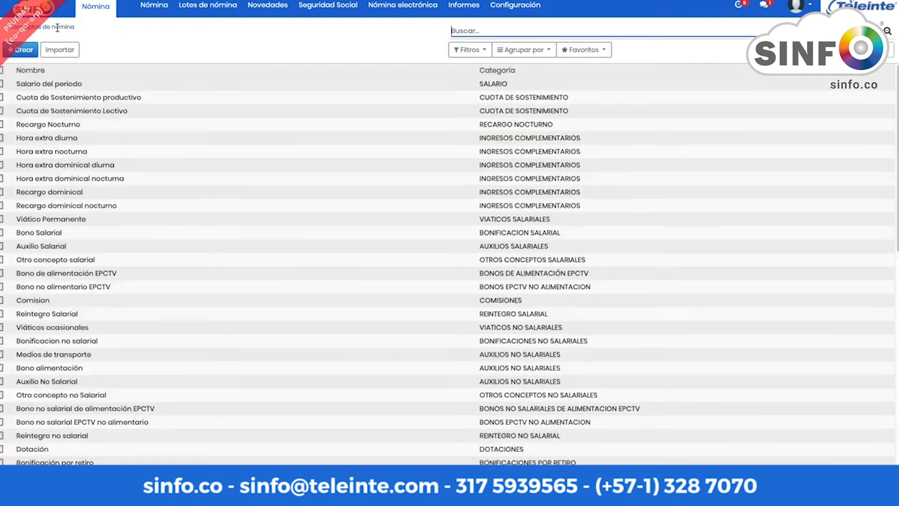
Step: Start a new overtime entry for an employee with type Recargo Nocturno
click(264, 10)
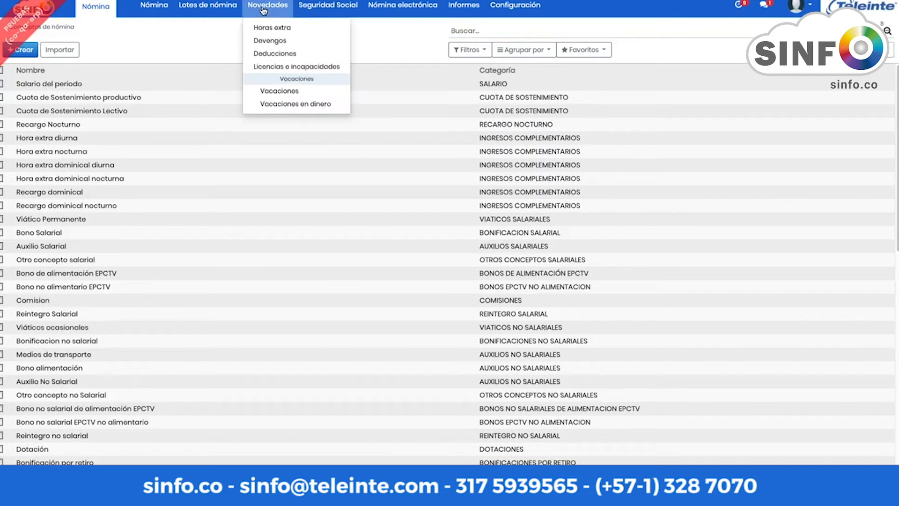
click(282, 29)
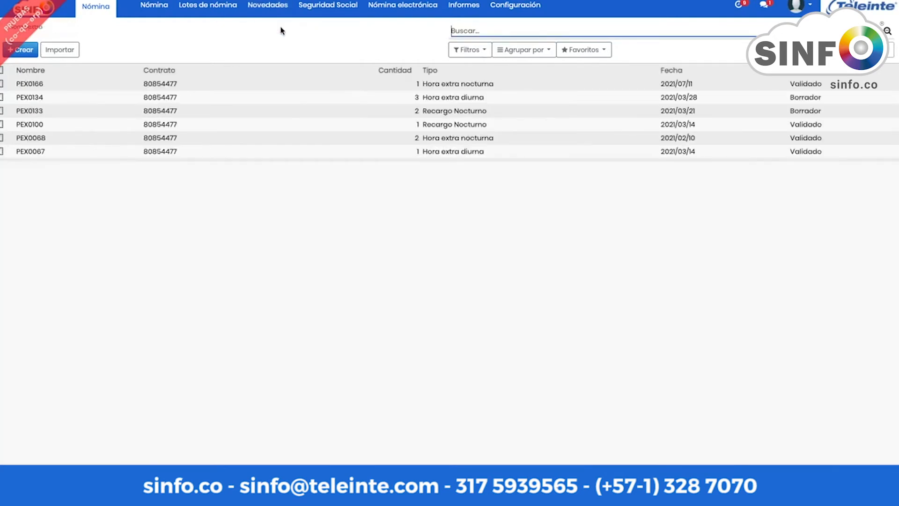
click(28, 56)
click(235, 151)
click(237, 160)
click(248, 187)
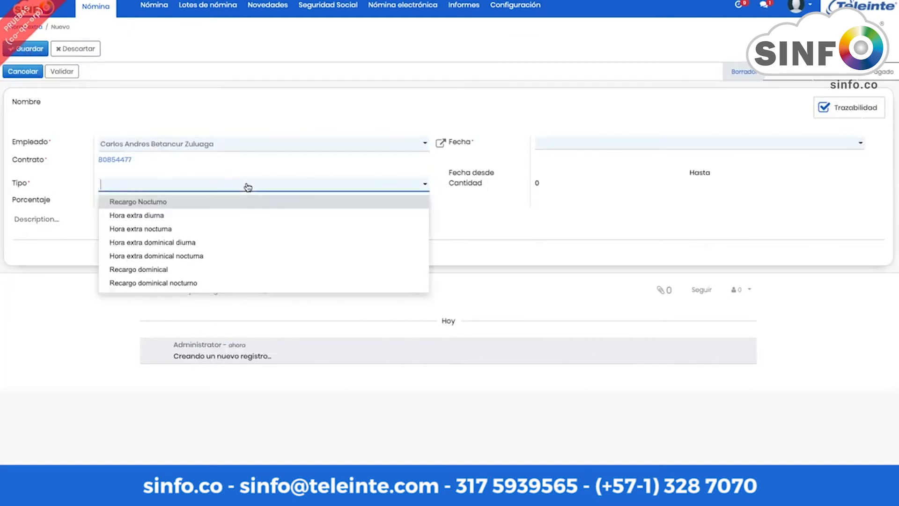
click(230, 202)
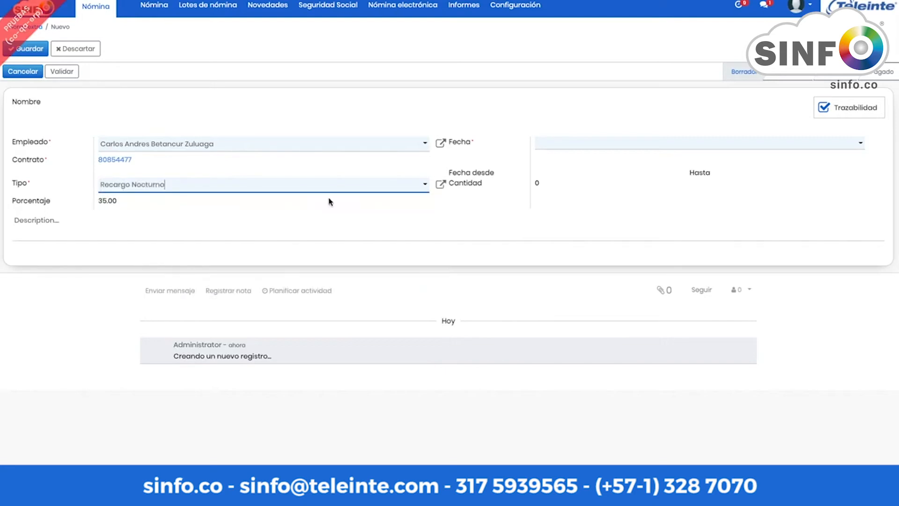
Step: Set the overtime date to 2021/04/11, from 16:00 to 17:00
click(686, 139)
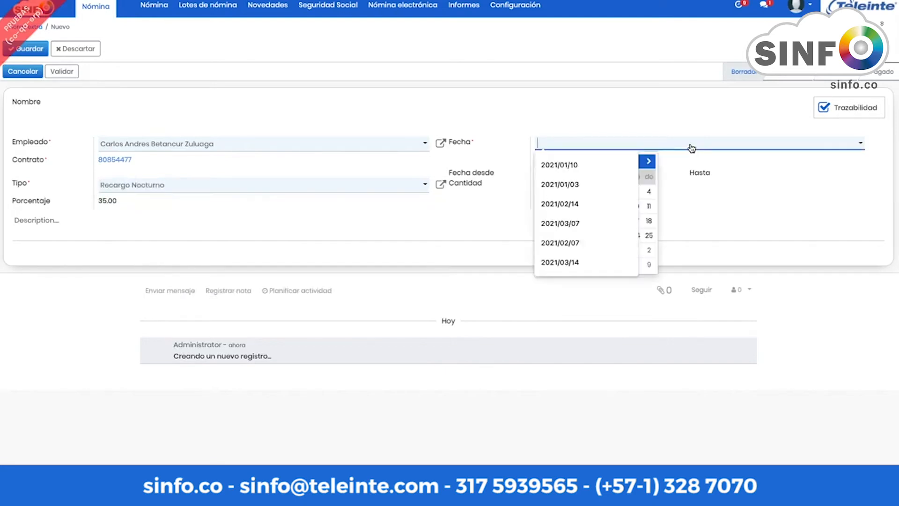
click(654, 208)
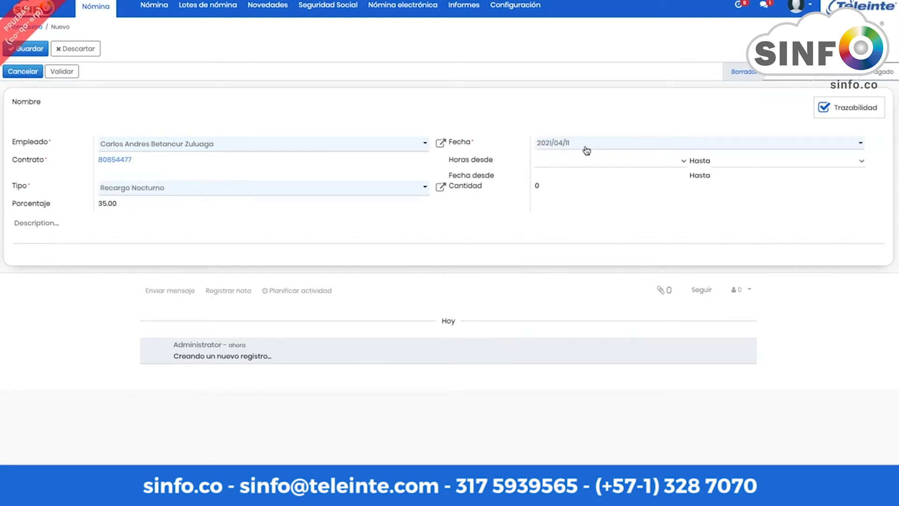
click(640, 161)
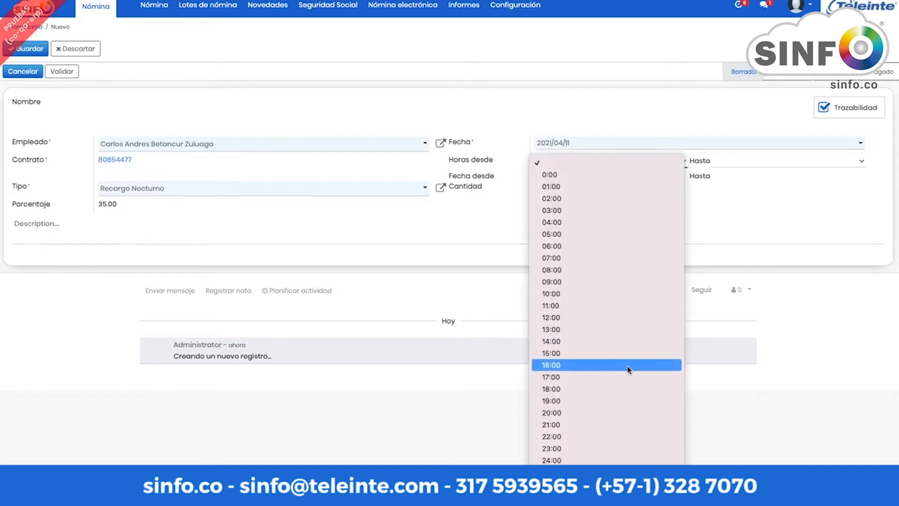
click(628, 365)
click(783, 162)
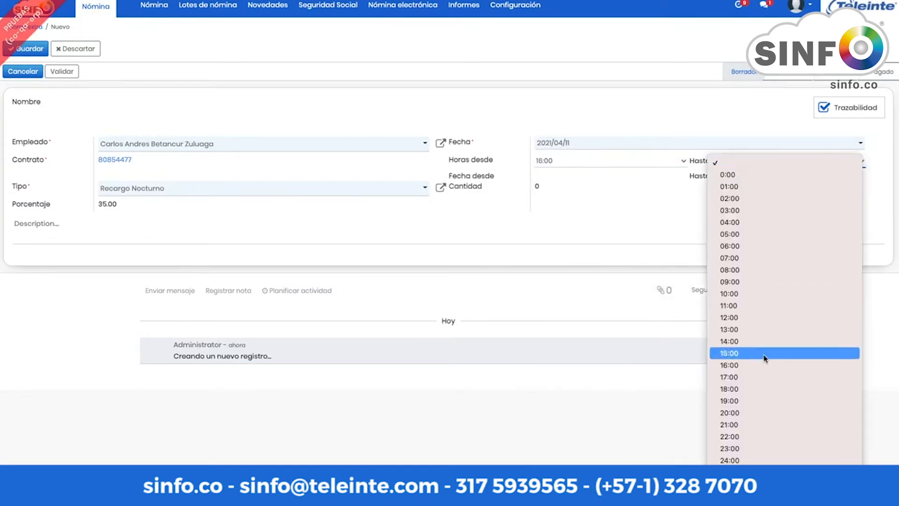
click(759, 374)
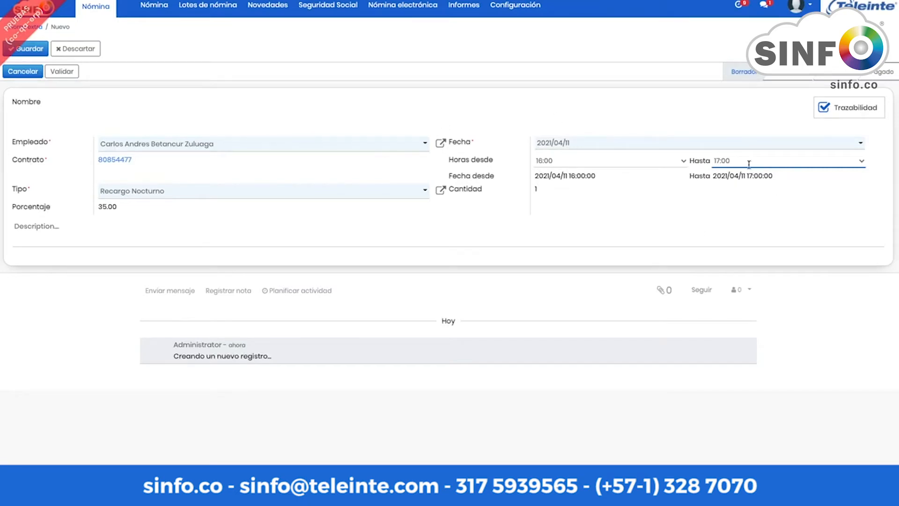
click(264, 7)
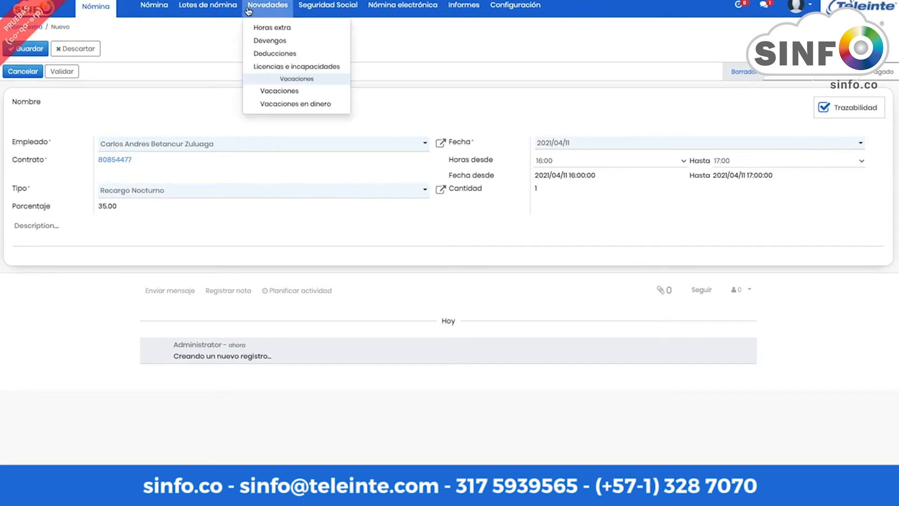
Step: Discard the unsaved overtime entry and start a new novelty for an employee, leaving its type unselected
click(265, 41)
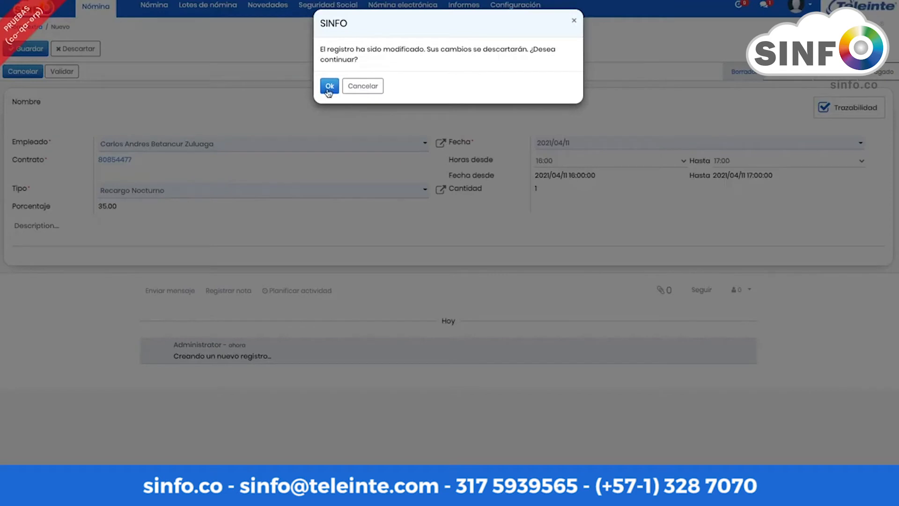
click(328, 85)
click(22, 51)
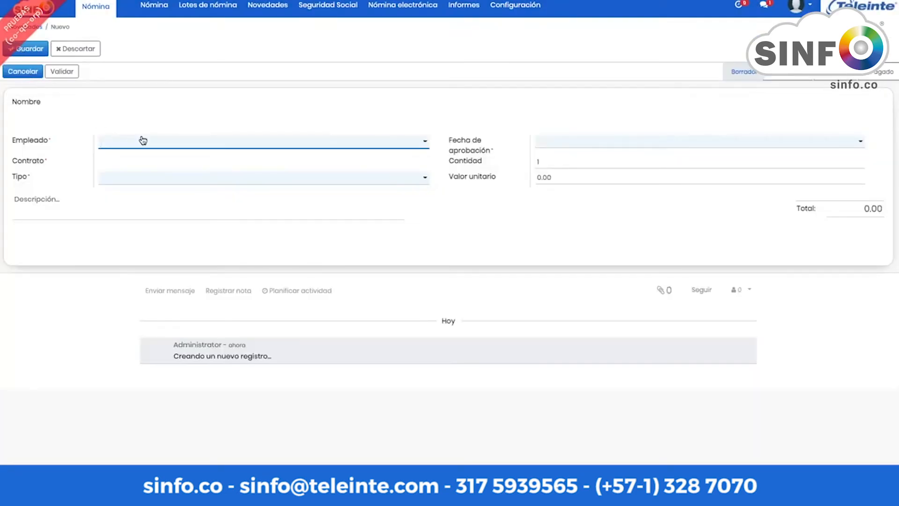
click(265, 10)
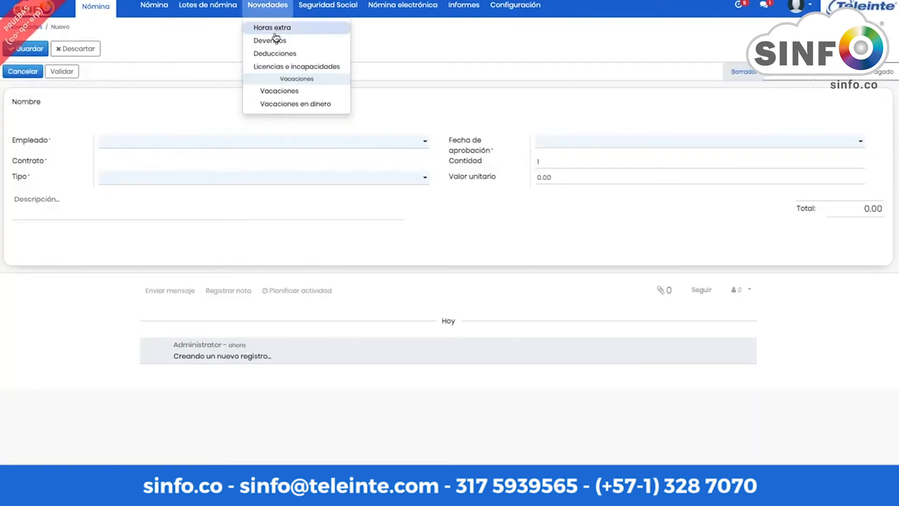
click(201, 141)
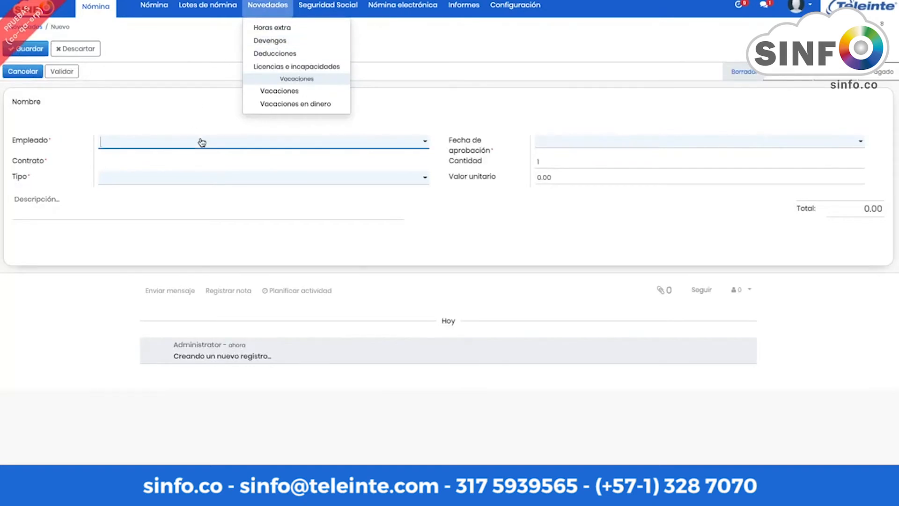
click(214, 181)
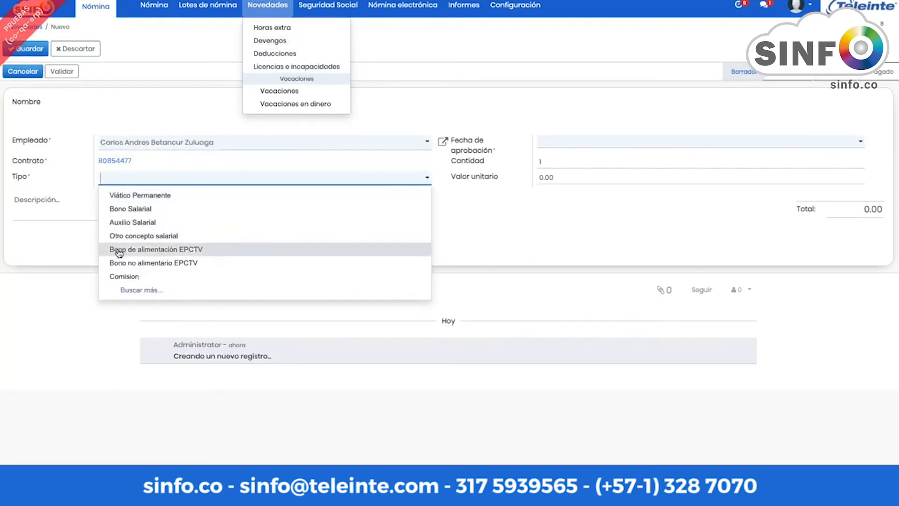
click(148, 292)
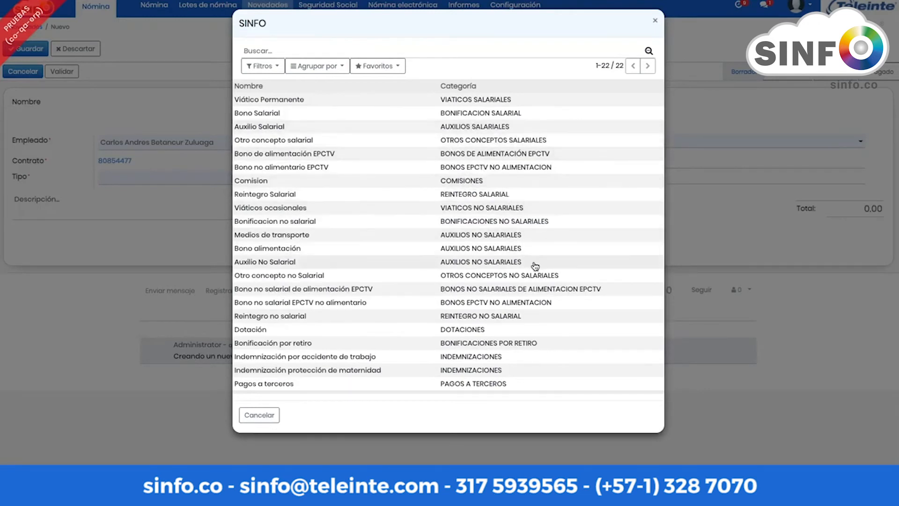
click(655, 21)
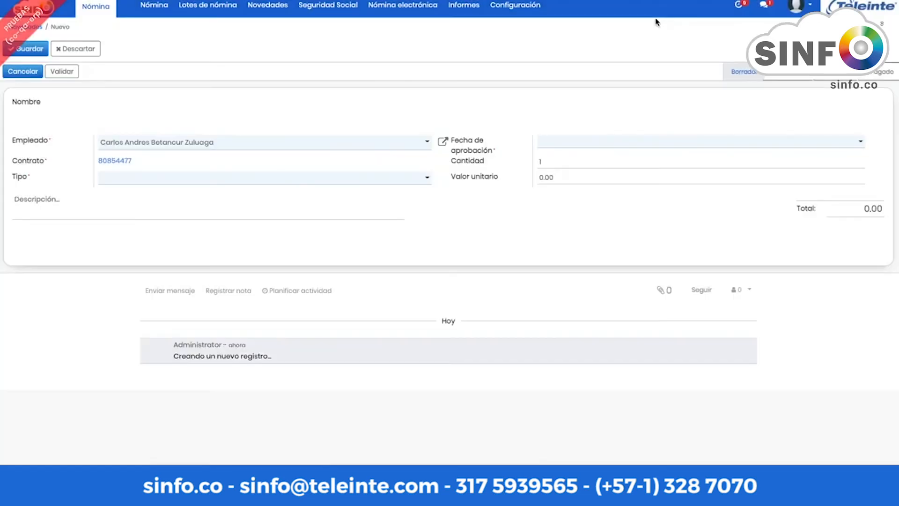
Step: Discard the unsaved deduction form and start a new deduction record
click(265, 17)
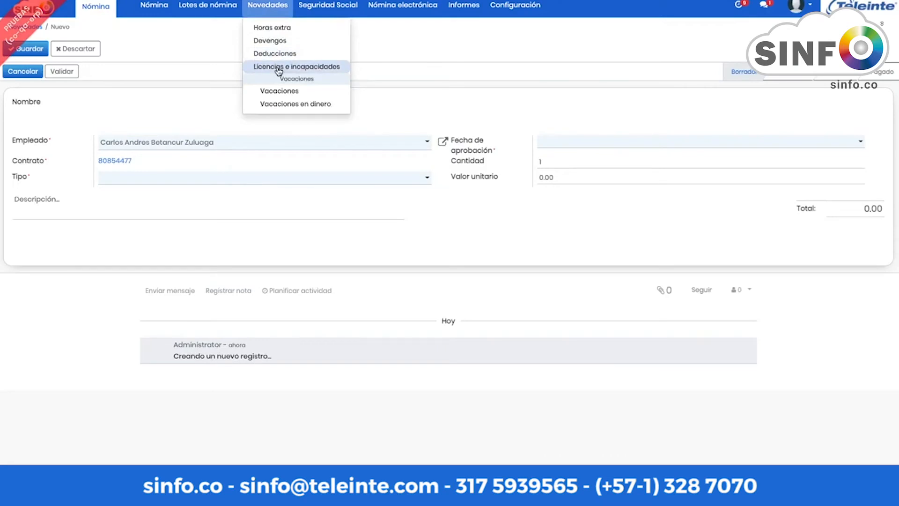
click(265, 27)
click(327, 86)
click(267, 6)
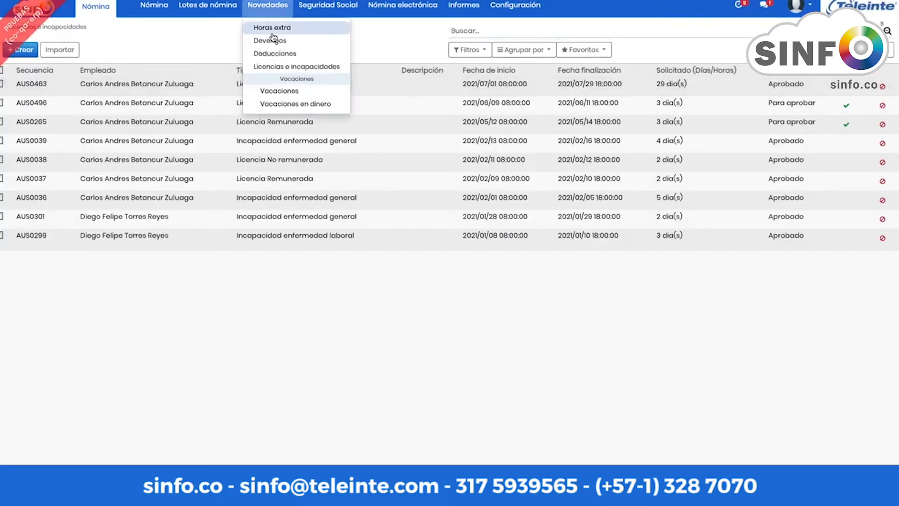
click(274, 54)
click(28, 50)
Step: Pick the employee, browse deduction types without choosing, and set approval date 2021/04/04
click(163, 148)
click(168, 173)
click(175, 183)
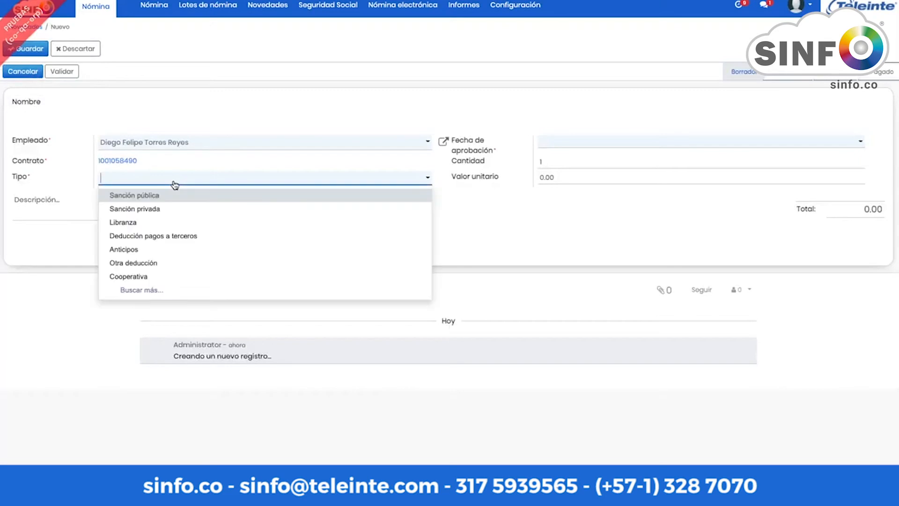
click(180, 290)
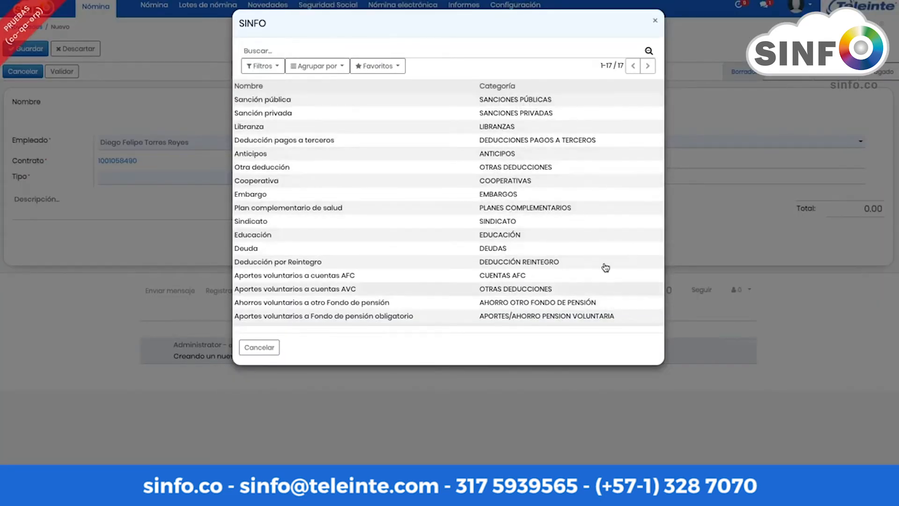
click(654, 21)
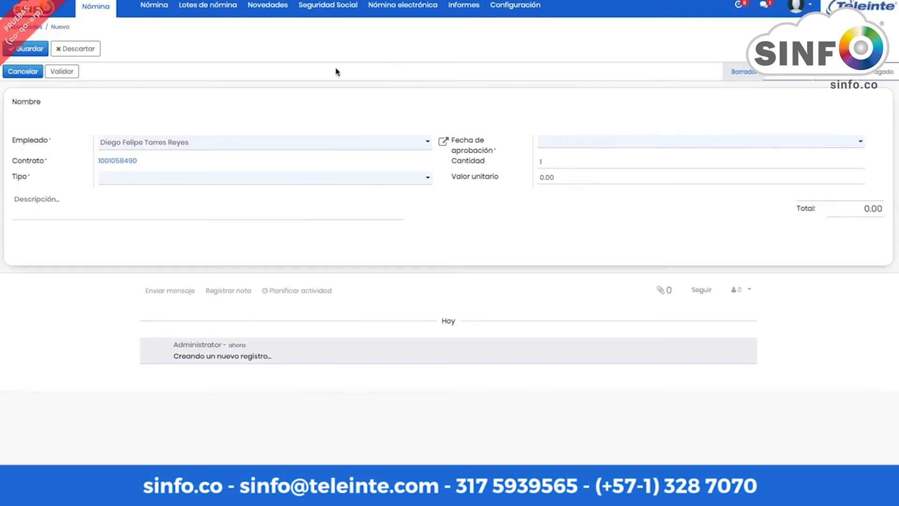
click(604, 145)
click(650, 200)
click(559, 178)
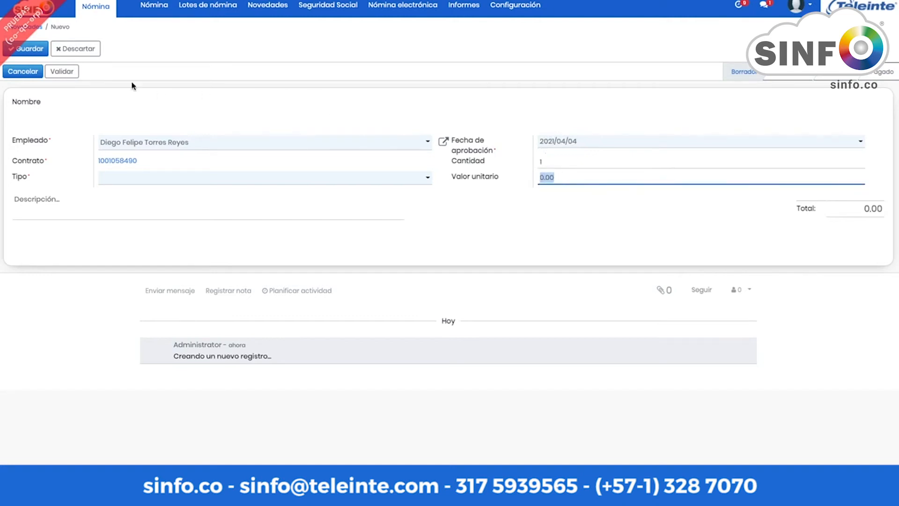
Step: Discard the deduction draft and bring up the Licencias e incapacidades list
click(81, 49)
click(329, 86)
click(267, 4)
click(274, 67)
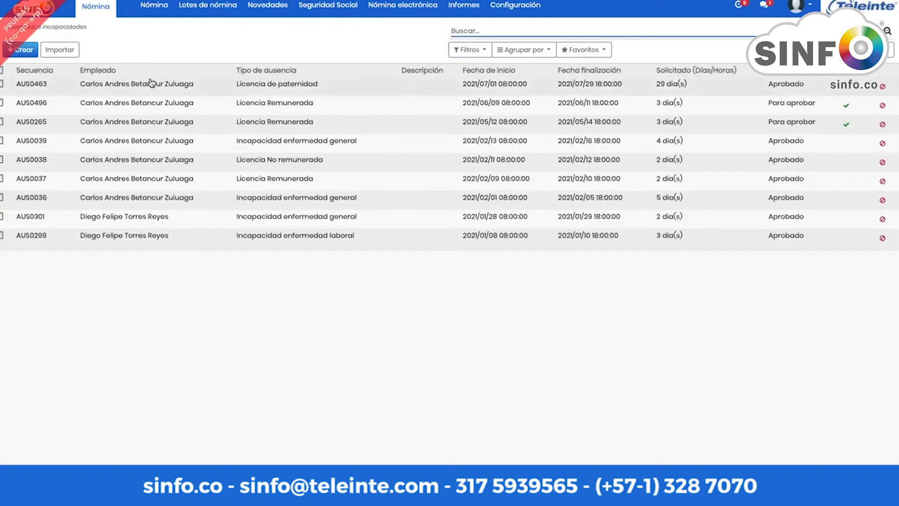
key(alt+c)
click(266, 138)
click(248, 151)
click(258, 168)
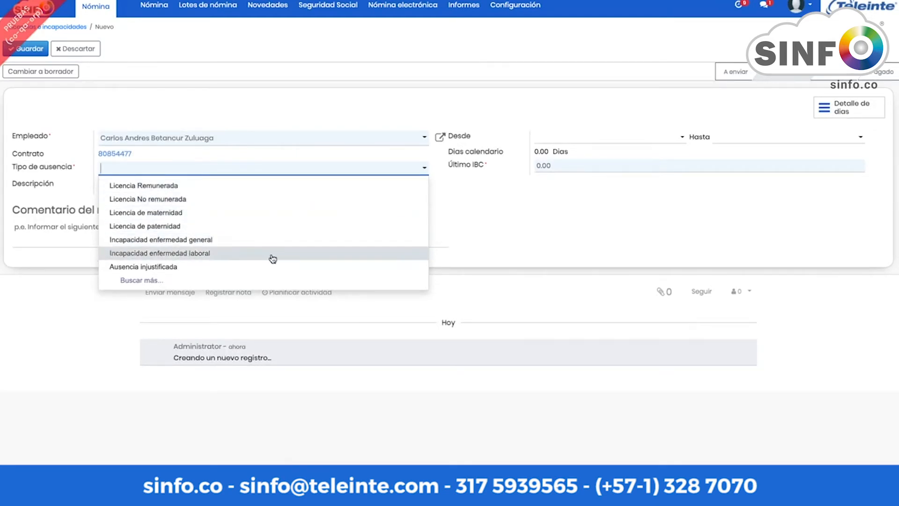
click(251, 187)
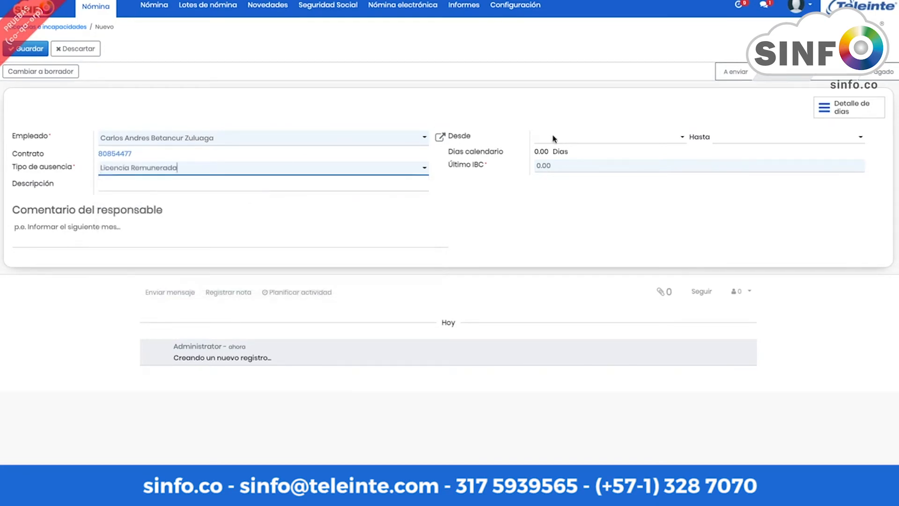
click(626, 138)
click(637, 198)
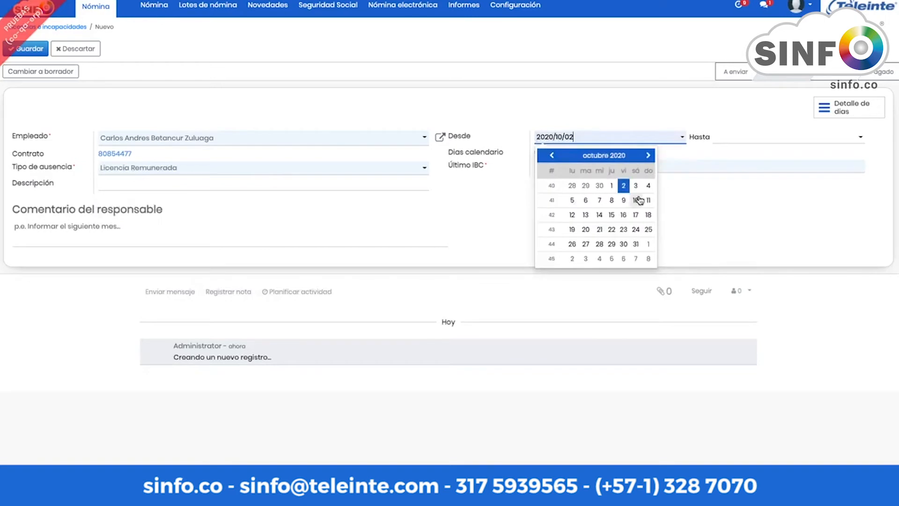
click(648, 155)
click(648, 155)
click(647, 155)
click(635, 186)
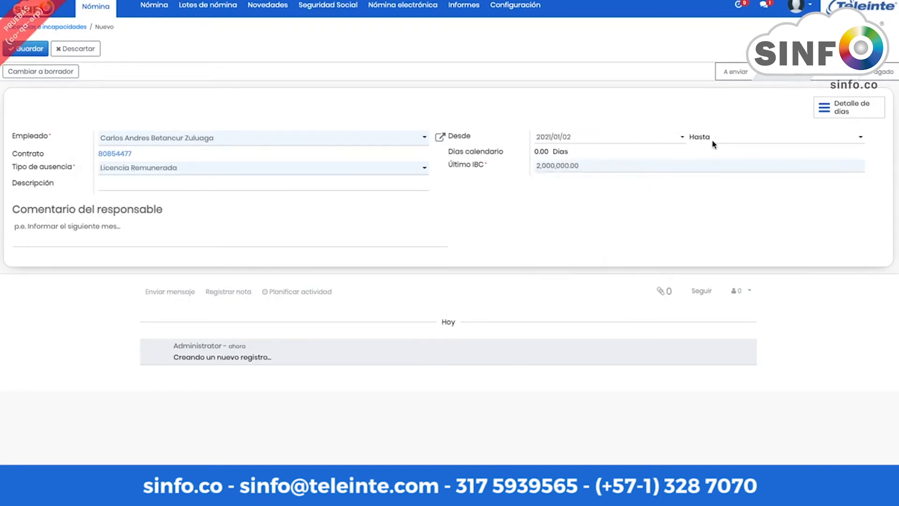
click(734, 141)
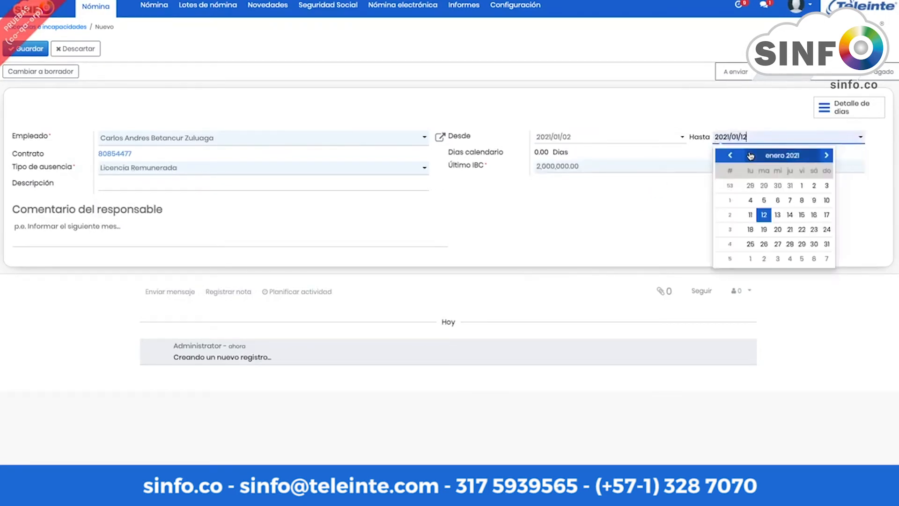
click(780, 189)
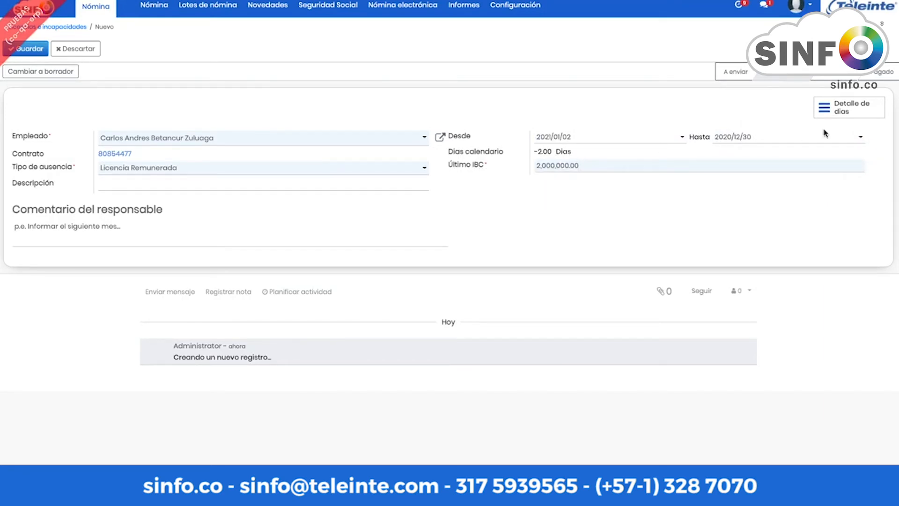
click(803, 138)
click(827, 155)
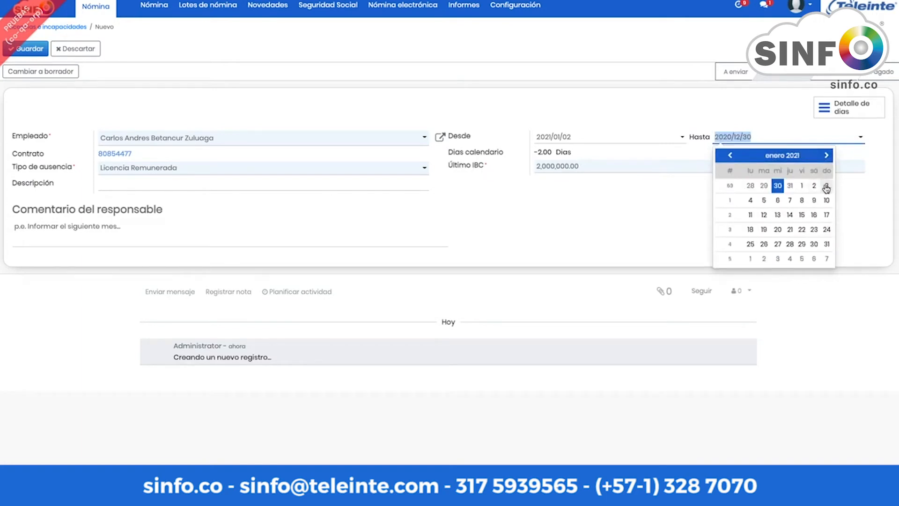
click(826, 187)
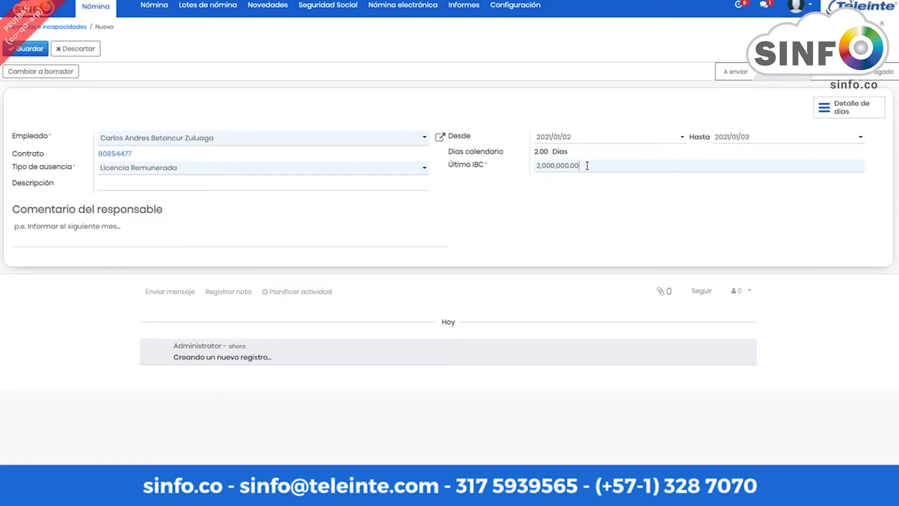
drag(587, 165, 534, 168)
click(481, 184)
drag(579, 167, 496, 174)
click(84, 51)
click(332, 87)
click(269, 7)
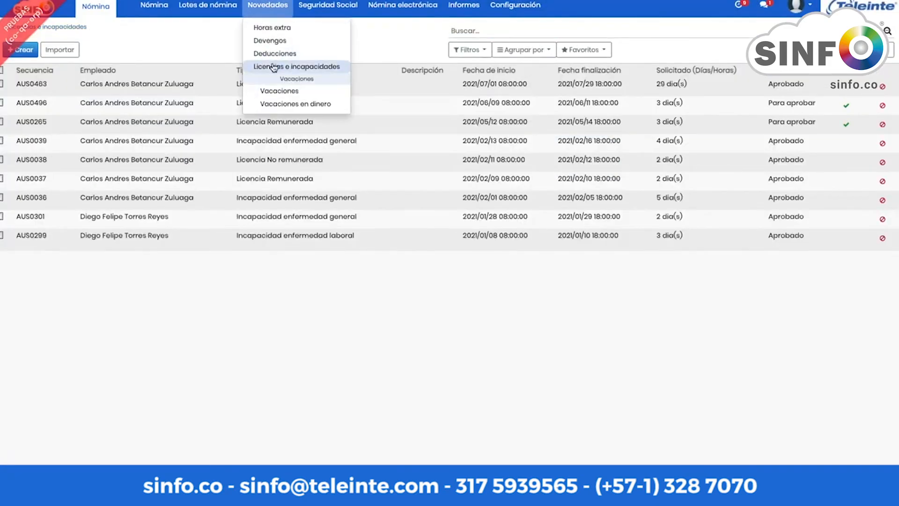
Step: Open the periodic batch 'mes febrero' (2021/02/01–2021/02/28) and delete it
click(203, 7)
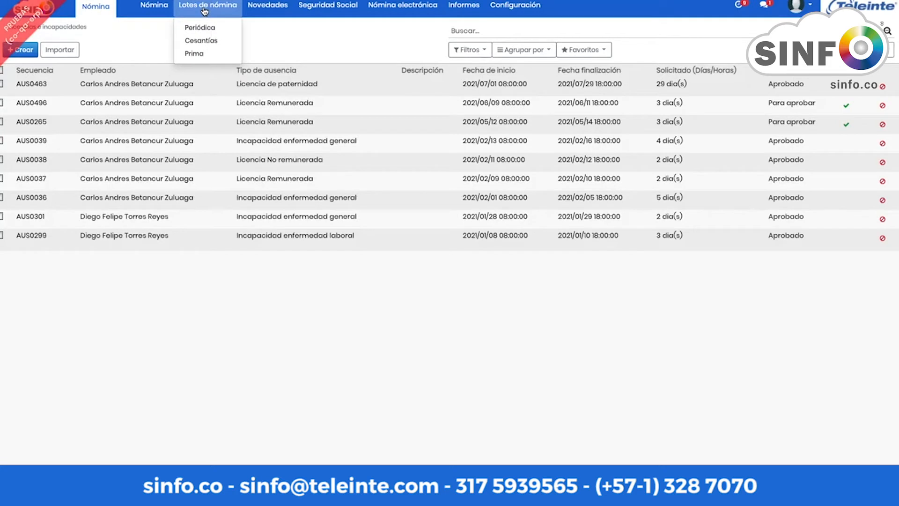
click(200, 28)
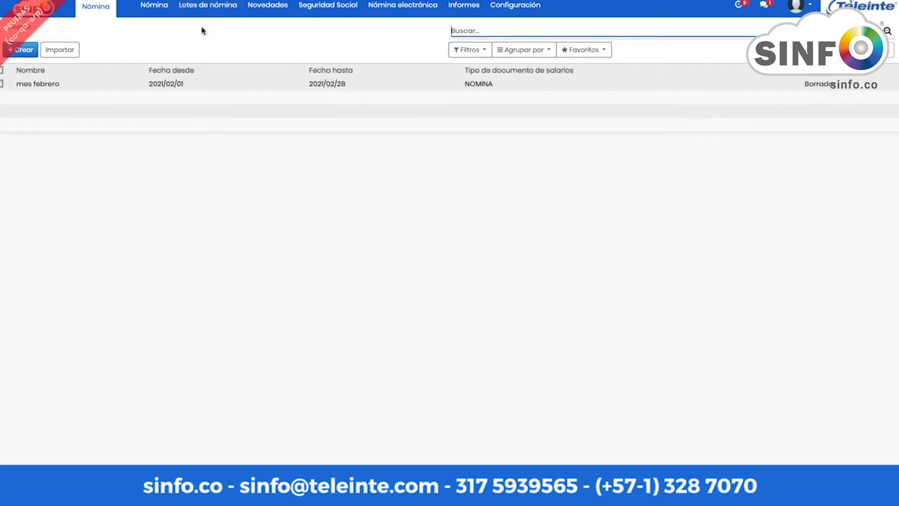
click(48, 84)
click(417, 49)
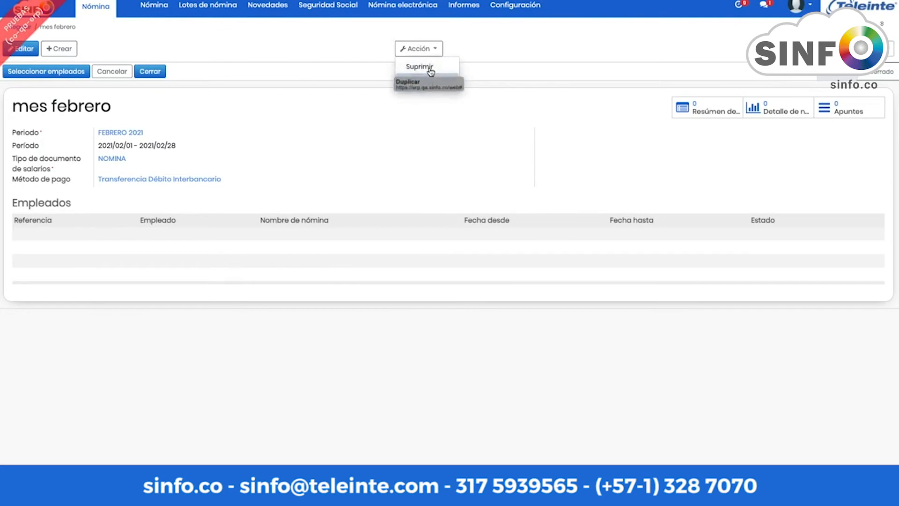
click(429, 67)
click(329, 75)
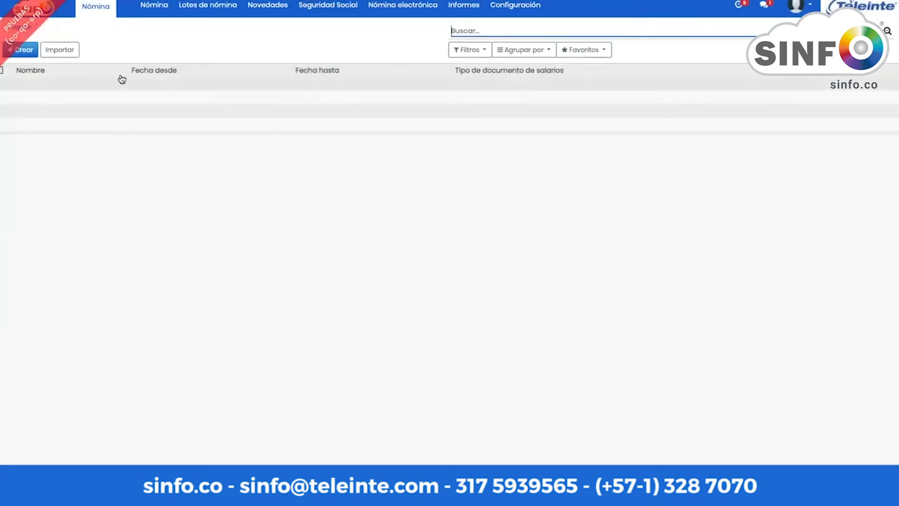
Step: Create and save batch 'Nomina febrero': FEBRERO 2021, type NOMINA, Transferencia Débito Interbancario payment
click(24, 49)
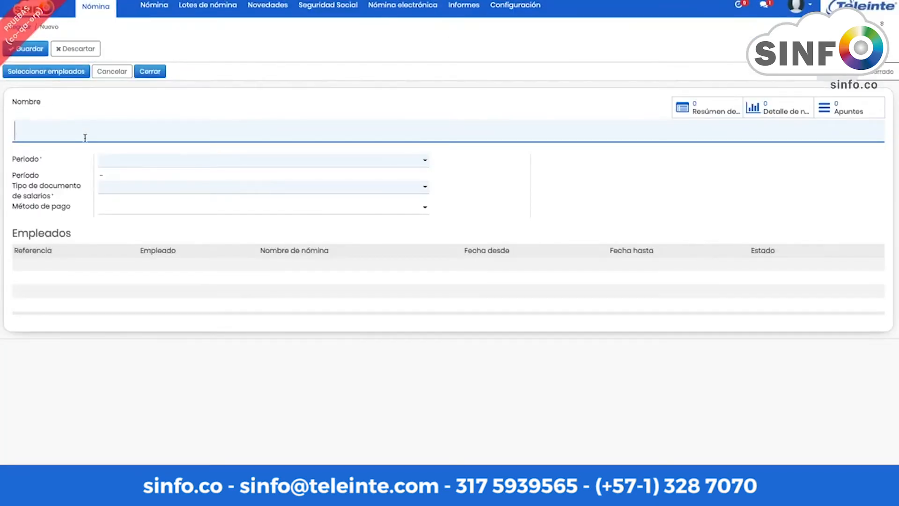
text(Nomina )
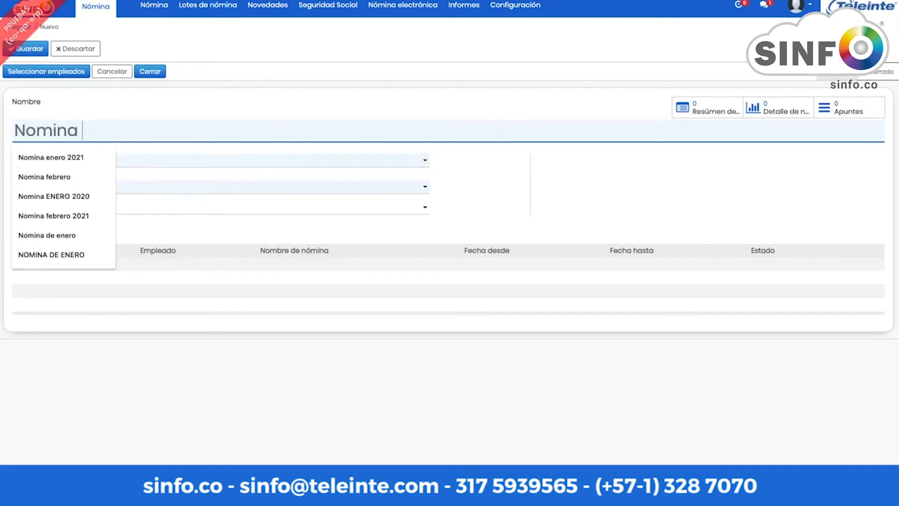
text(febrero)
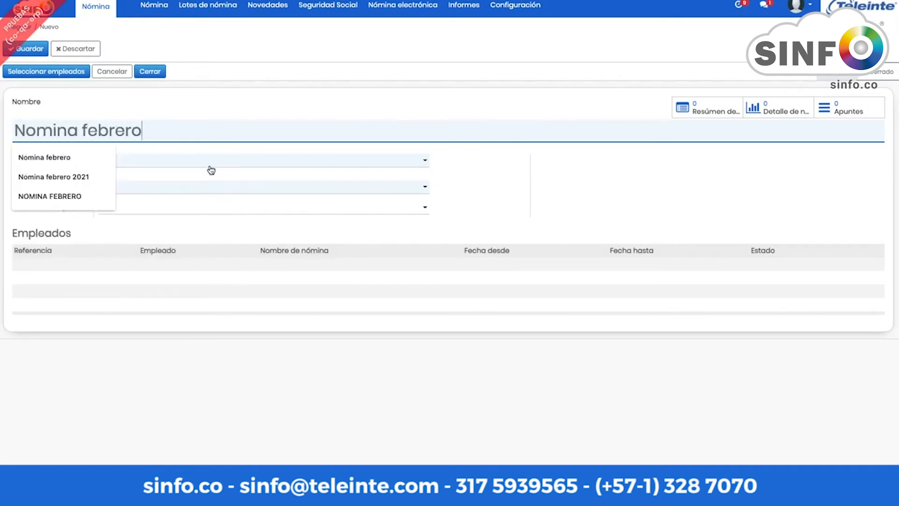
click(212, 163)
text(feb)
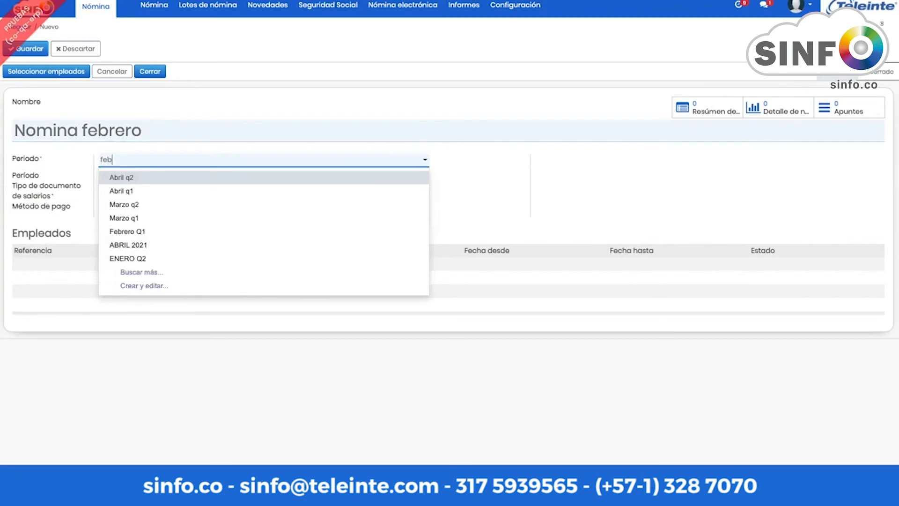
text(re)
click(166, 191)
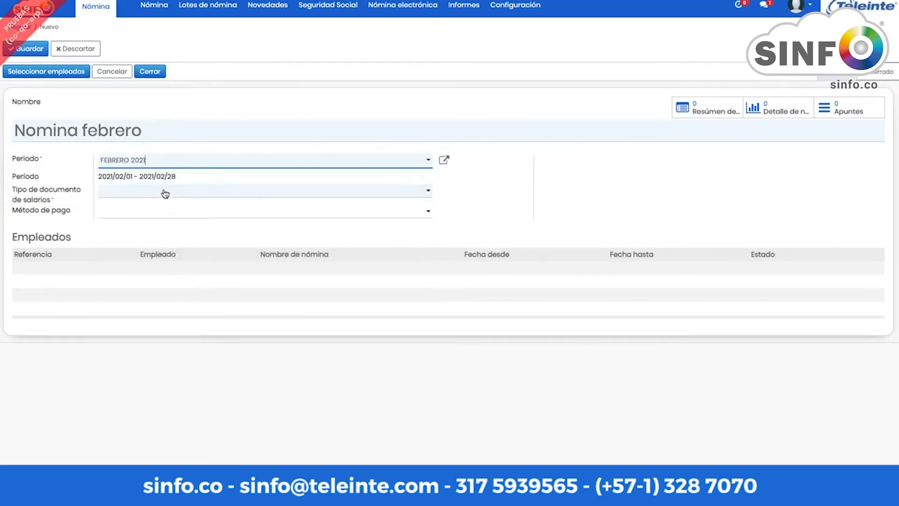
click(157, 194)
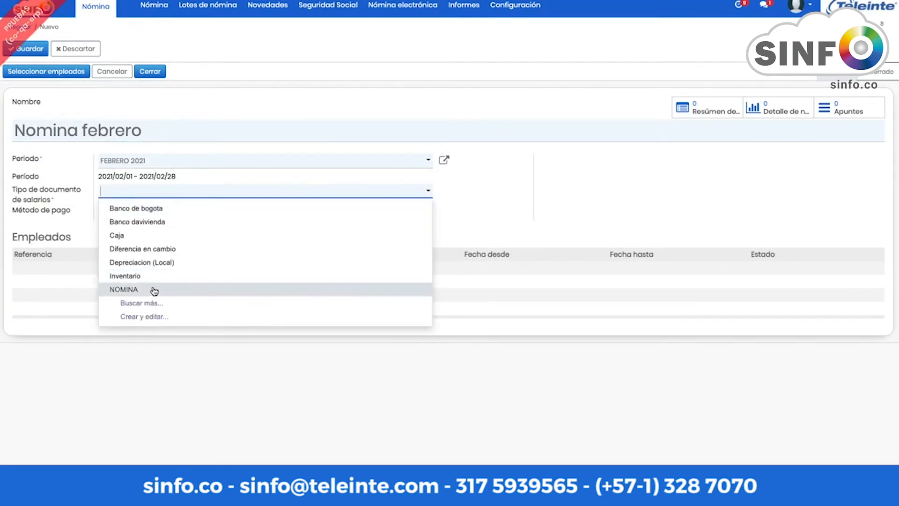
click(154, 290)
click(151, 216)
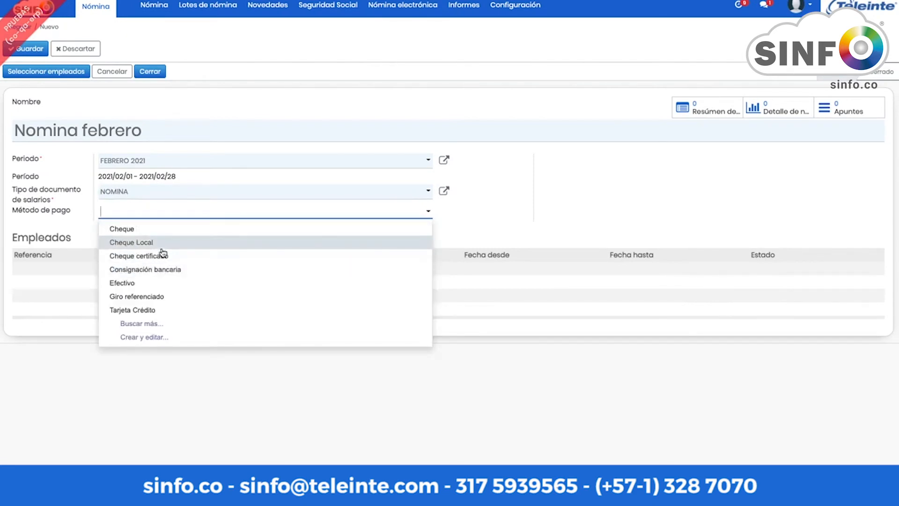
click(220, 230)
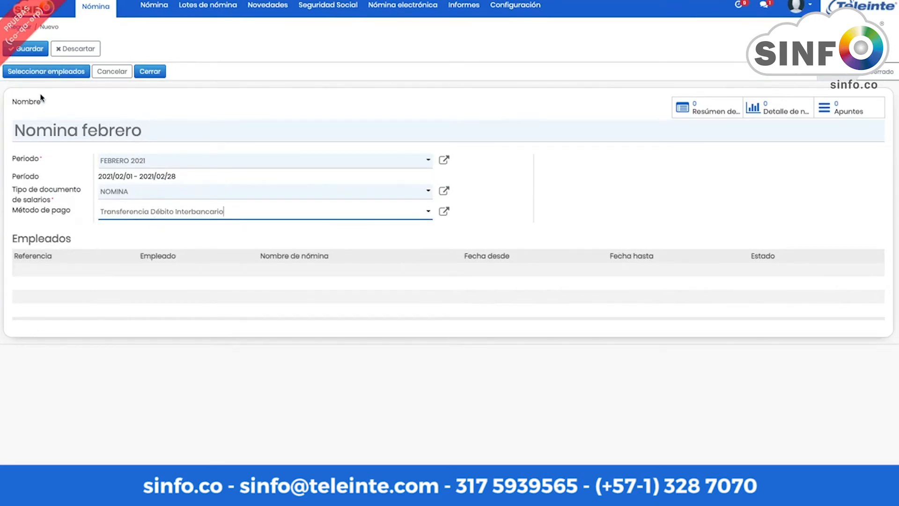
click(42, 79)
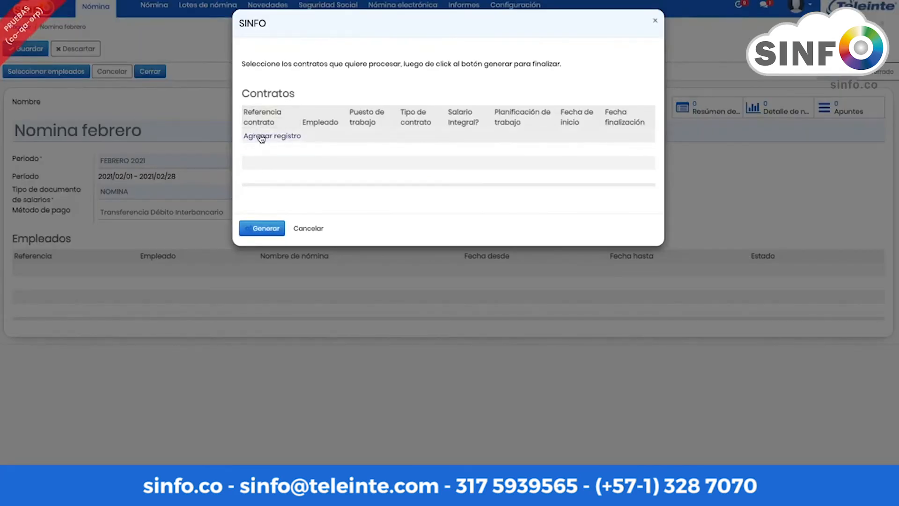
Step: Add all four employee contracts to Nomina febrero and generate their payslips
click(261, 137)
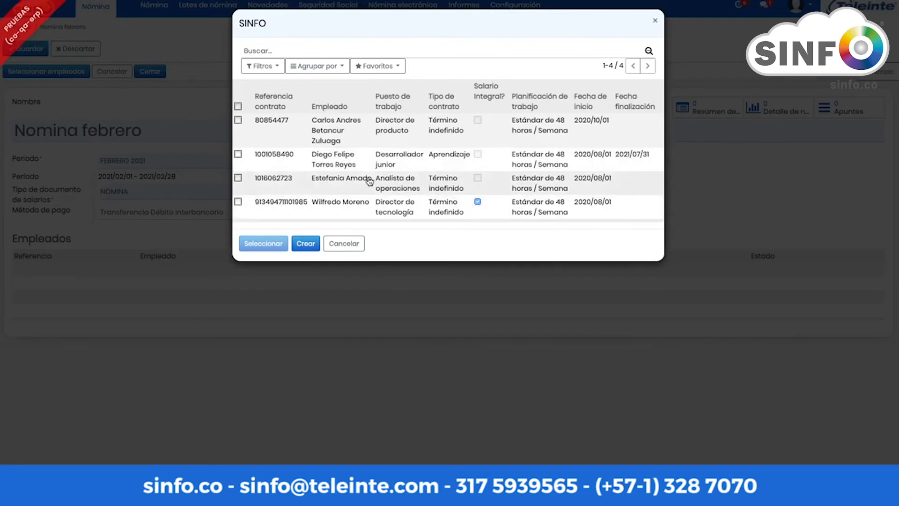
click(238, 107)
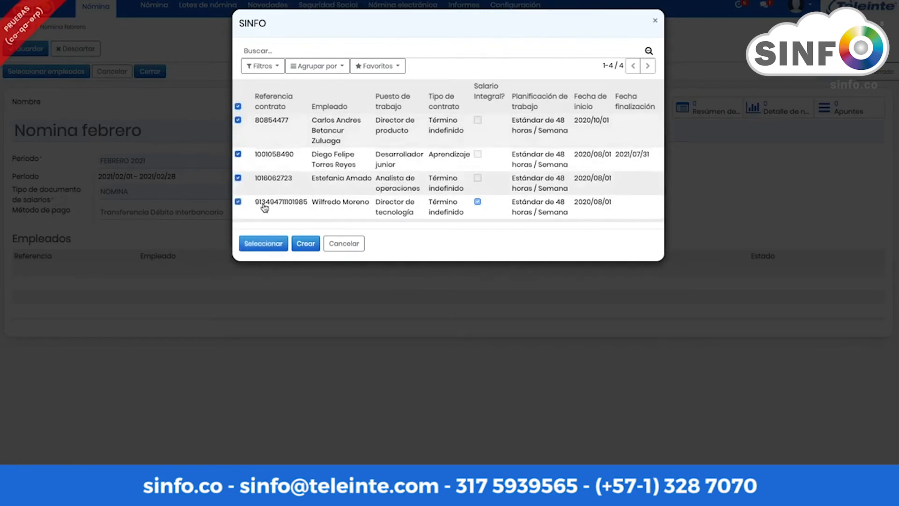
click(273, 245)
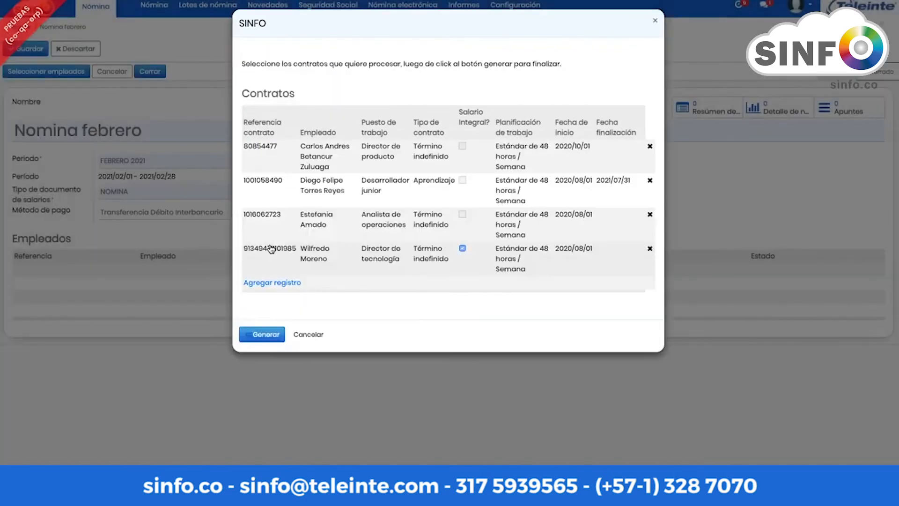
click(268, 335)
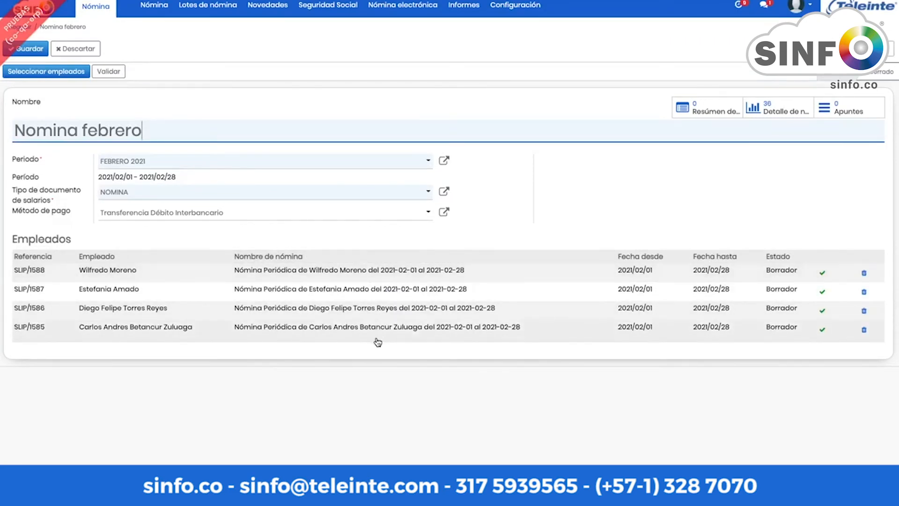
click(273, 275)
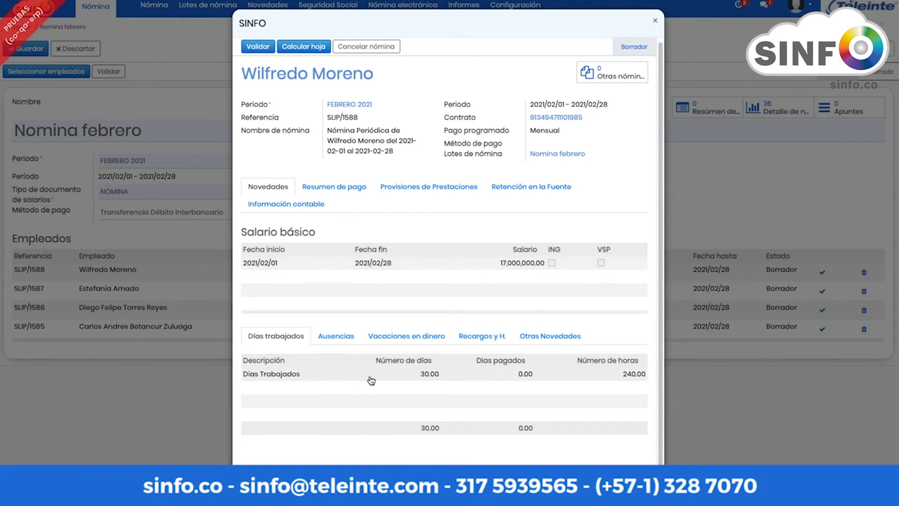
click(339, 341)
click(411, 347)
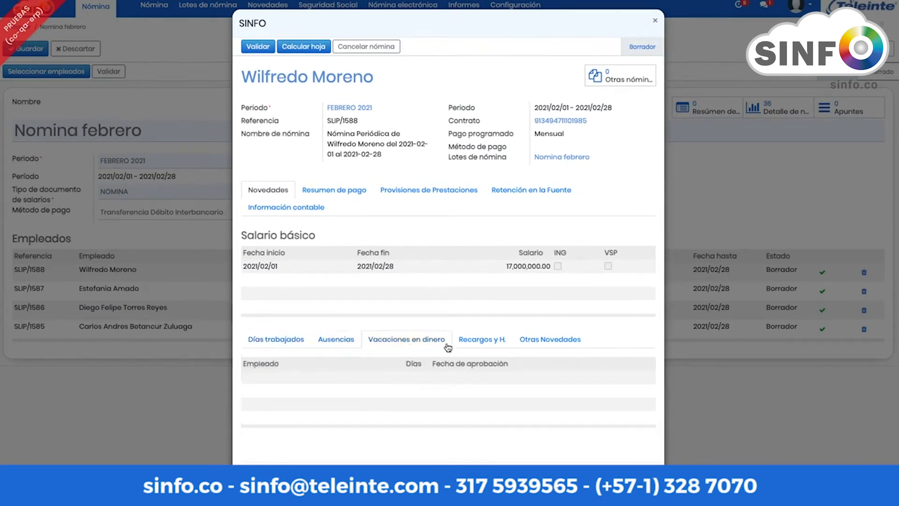
click(483, 352)
click(543, 347)
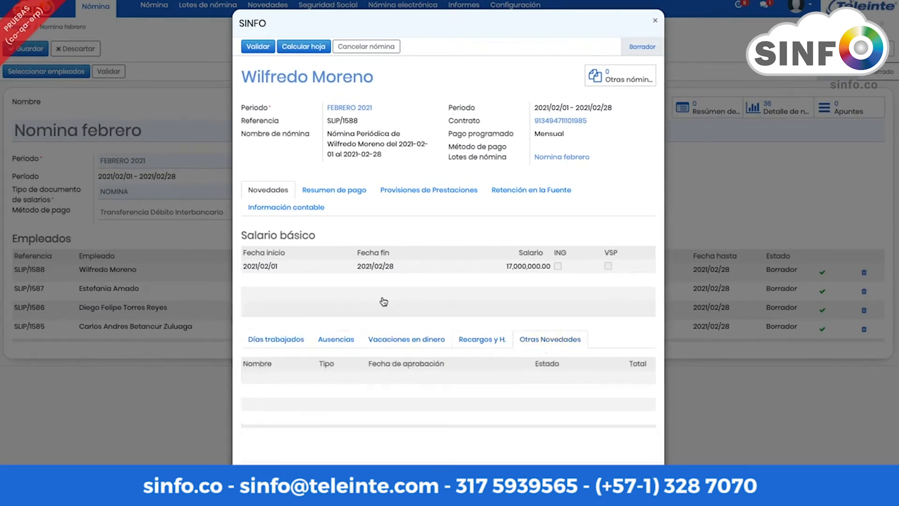
click(346, 192)
scroll(358, 259, down, 3)
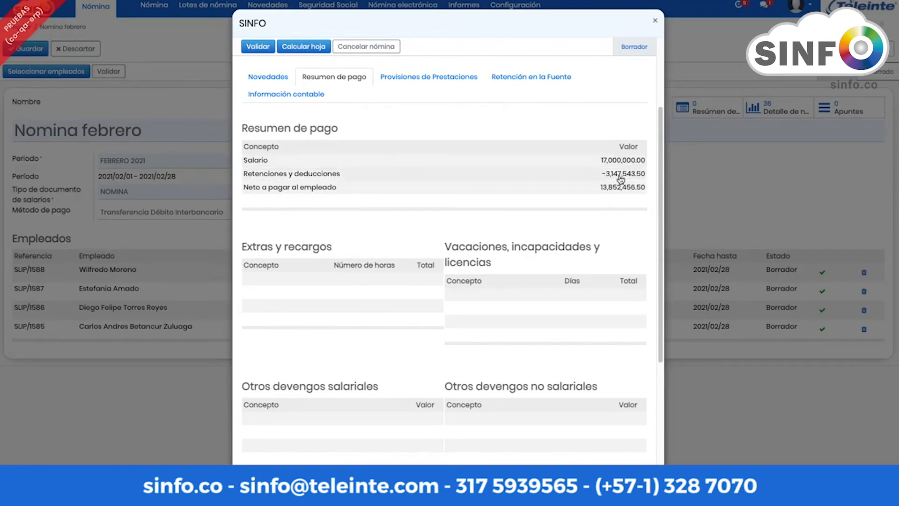
scroll(619, 181, down, 4)
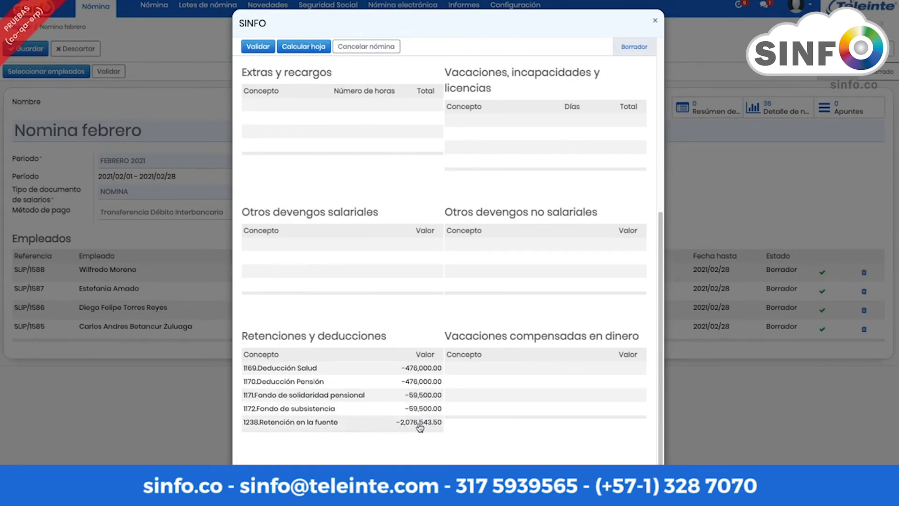
scroll(421, 428, up, 6)
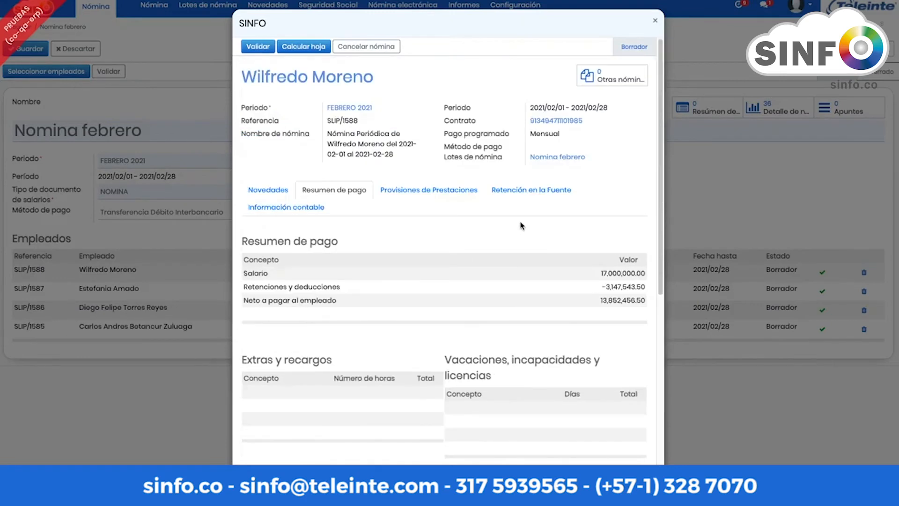
click(537, 195)
scroll(538, 239, down, 2)
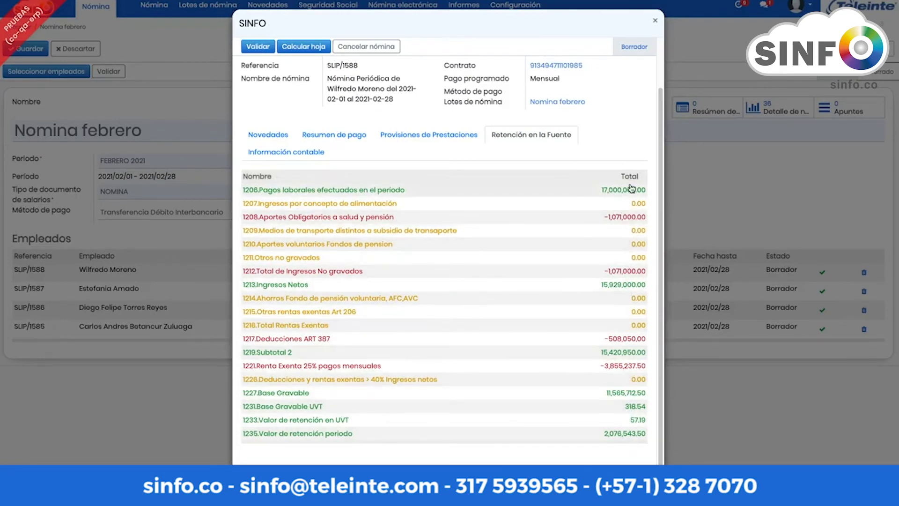
scroll(660, 107, up, 2)
click(654, 19)
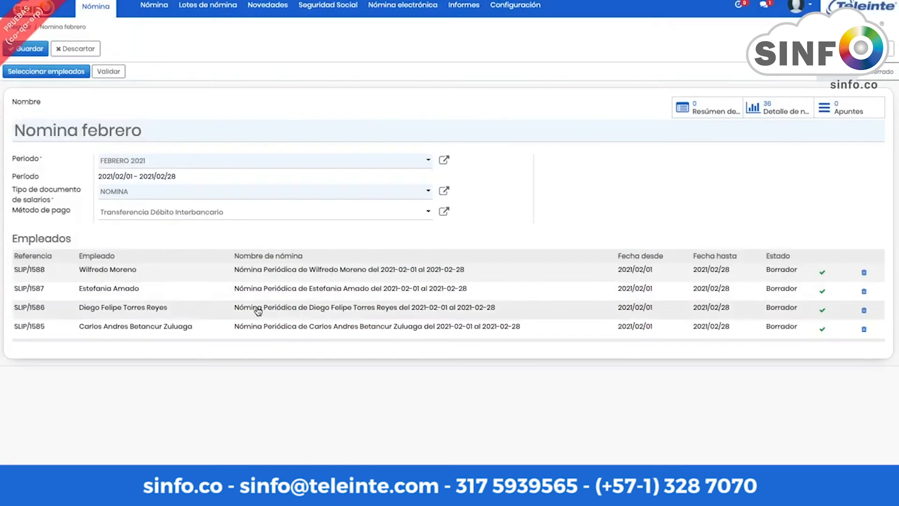
click(300, 314)
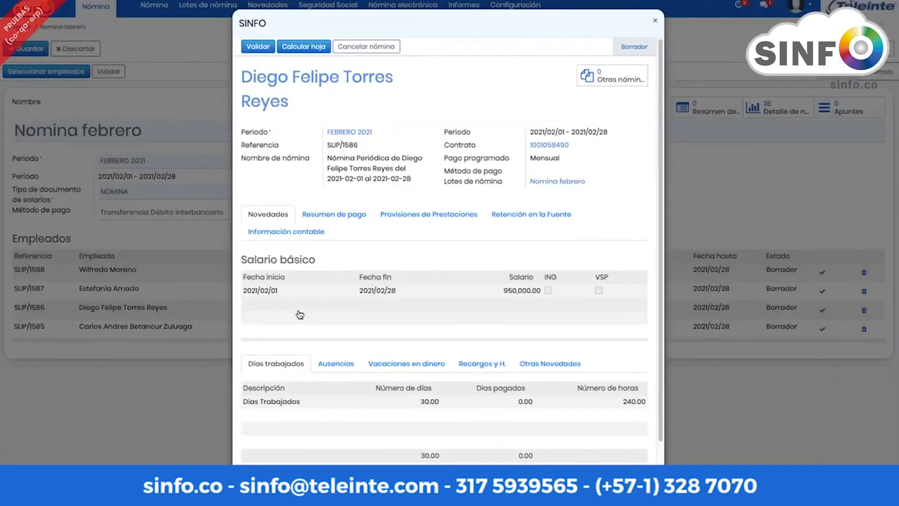
click(332, 219)
scroll(335, 238, down, 1)
scroll(335, 237, down, 5)
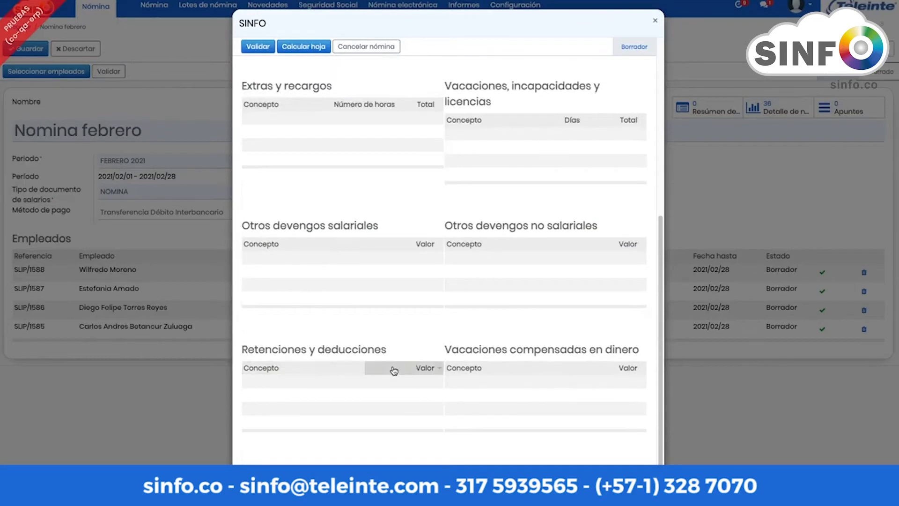
scroll(359, 373, up, 6)
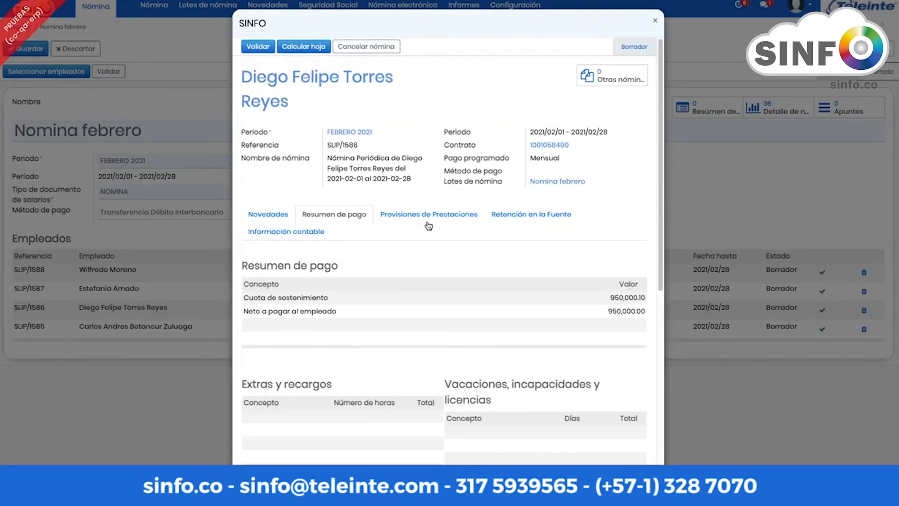
click(427, 217)
scroll(393, 294, down, 1)
scroll(404, 321, up, 1)
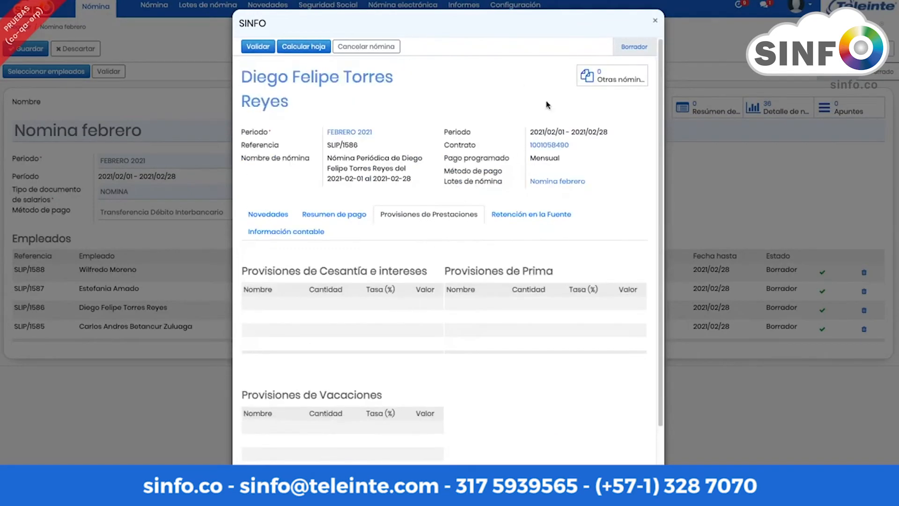
click(655, 20)
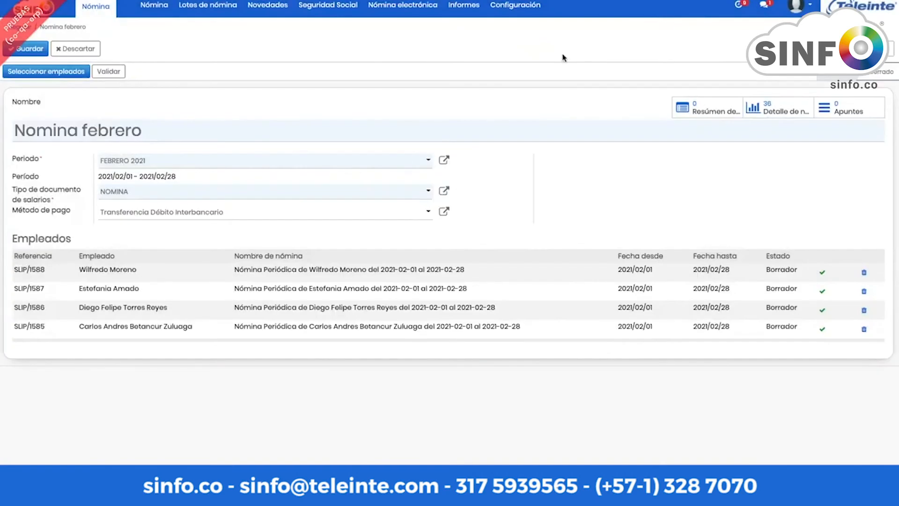
Step: Open payslip SLIP/1585 and browse its Ausencias, Vacaciones en dinero, Recargos y H. and Otras Novedades tabs
click(221, 330)
scroll(320, 273, down, 3)
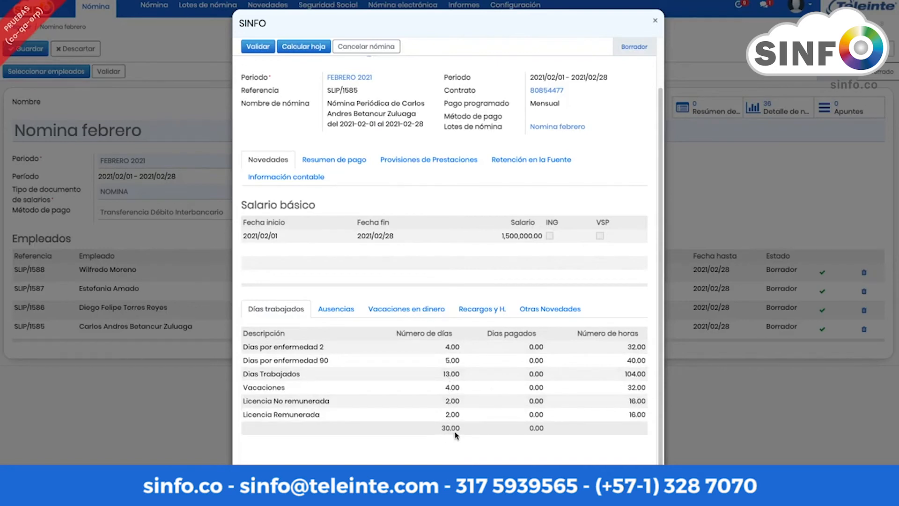
mouse_move(452, 435)
click(336, 309)
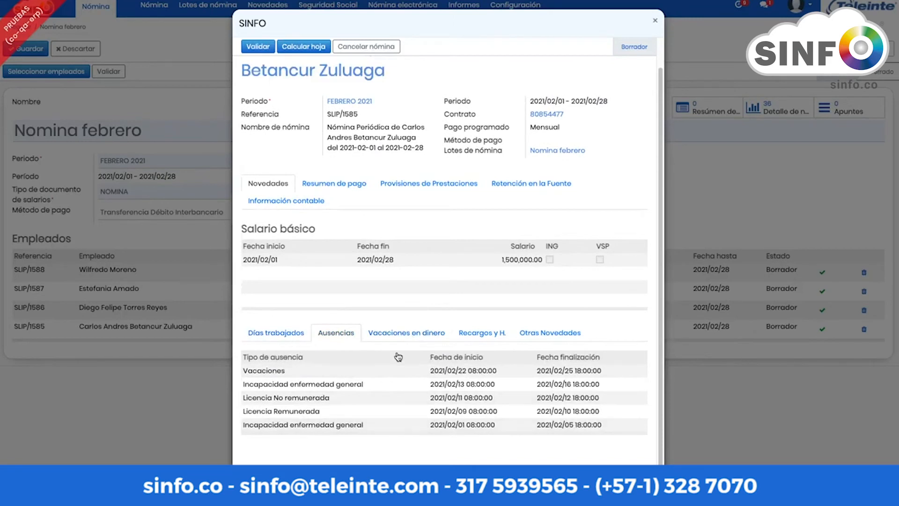
click(408, 335)
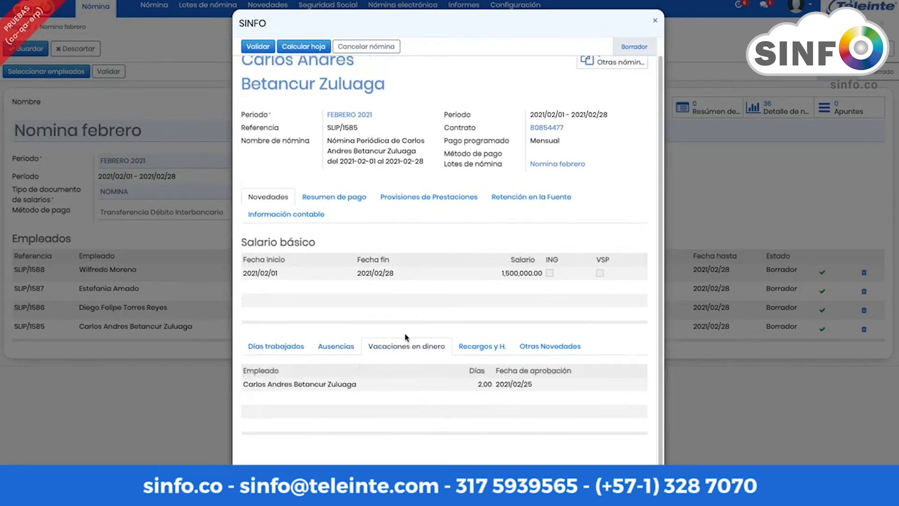
click(480, 346)
click(537, 351)
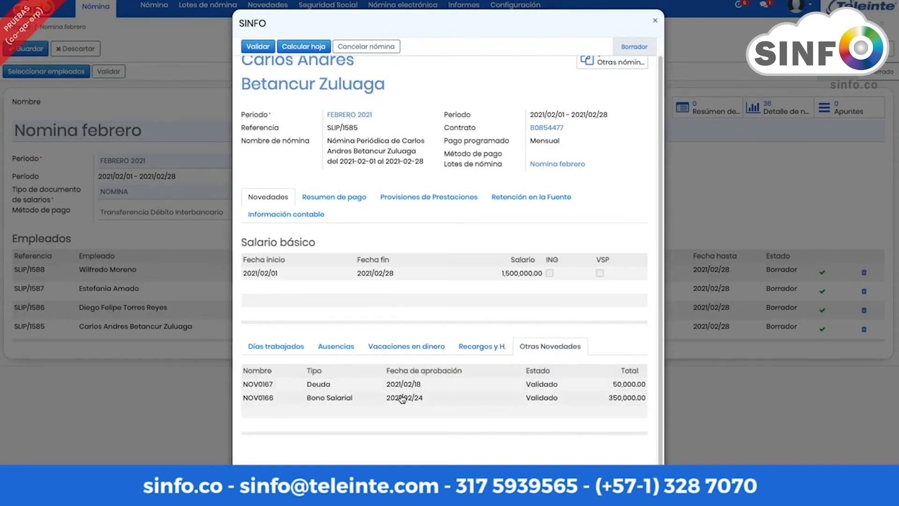
Step: Review its payment summary: 650,000.00 salary, 9-day incapacity, 1,740,704.67 net pay
click(333, 200)
scroll(407, 248, down, 3)
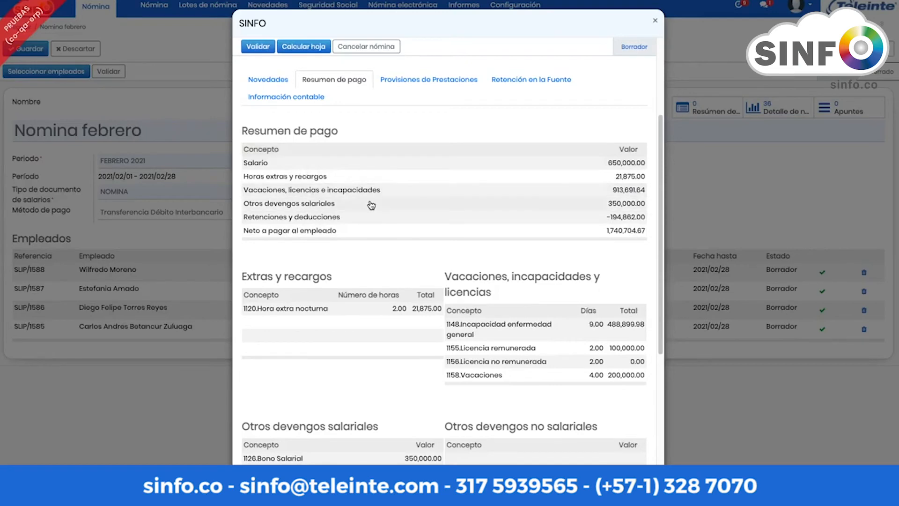
scroll(398, 206, down, 3)
scroll(553, 206, down, 1)
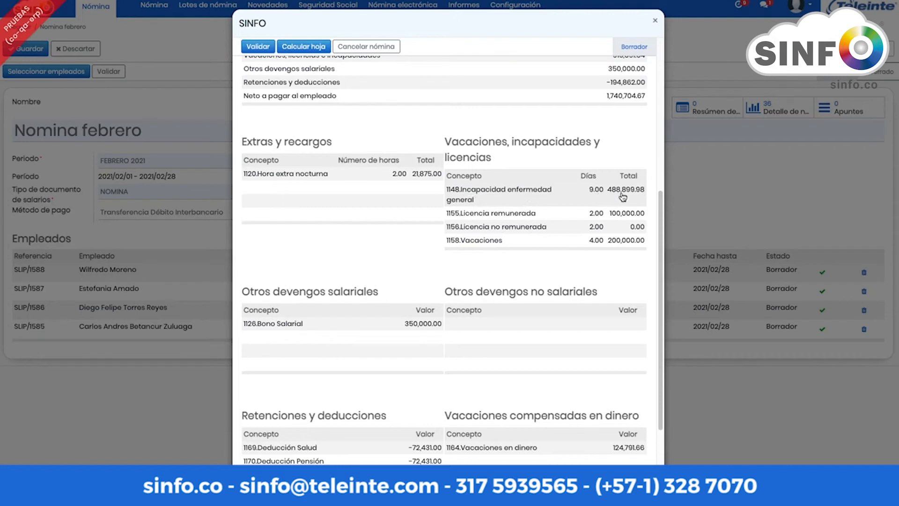
Step: Inspect the breakdown of the payslip's sick-leave incapacity line
click(515, 199)
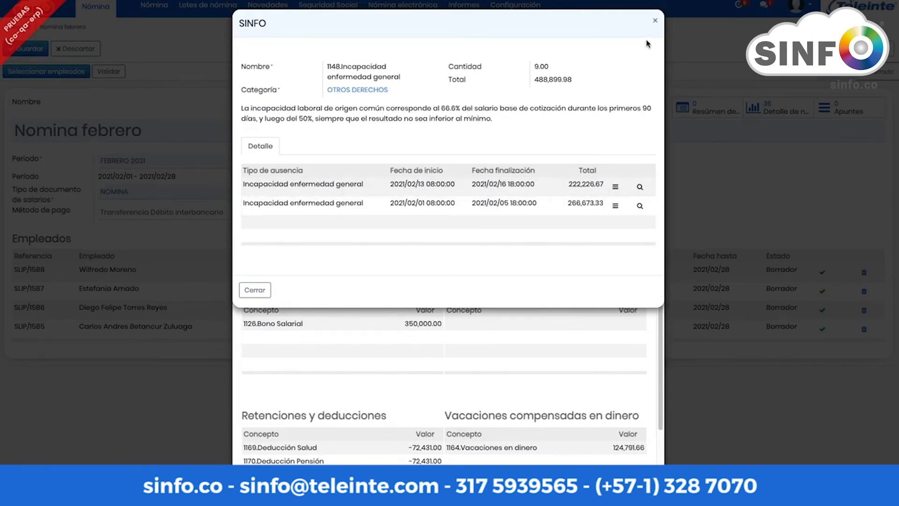
click(654, 20)
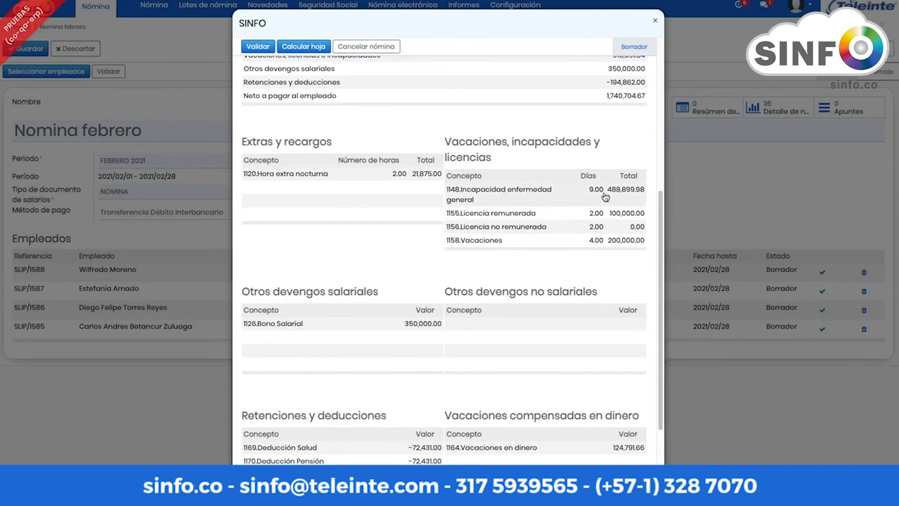
click(505, 198)
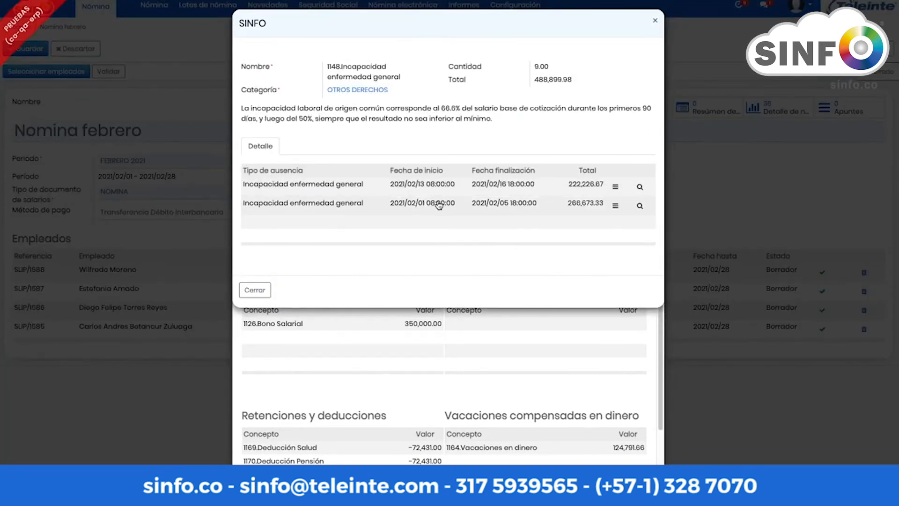
click(655, 20)
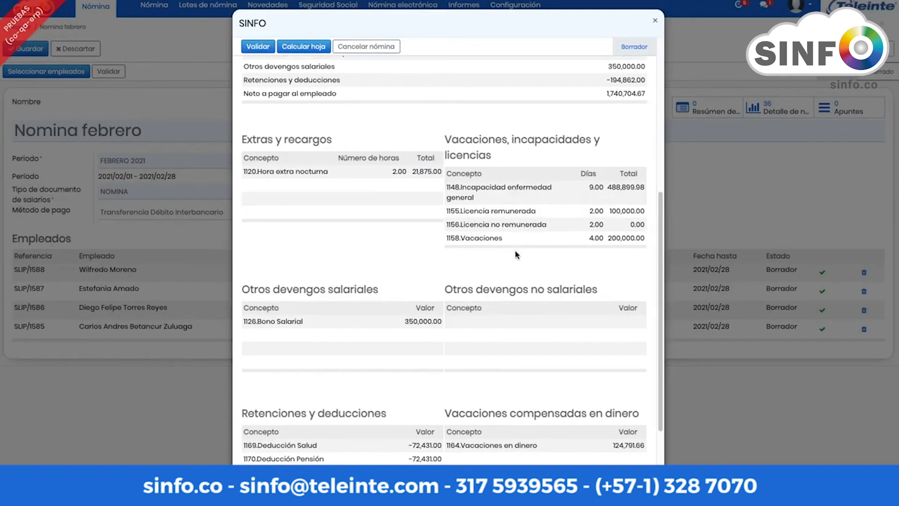
scroll(516, 254, down, 1)
scroll(517, 254, up, 7)
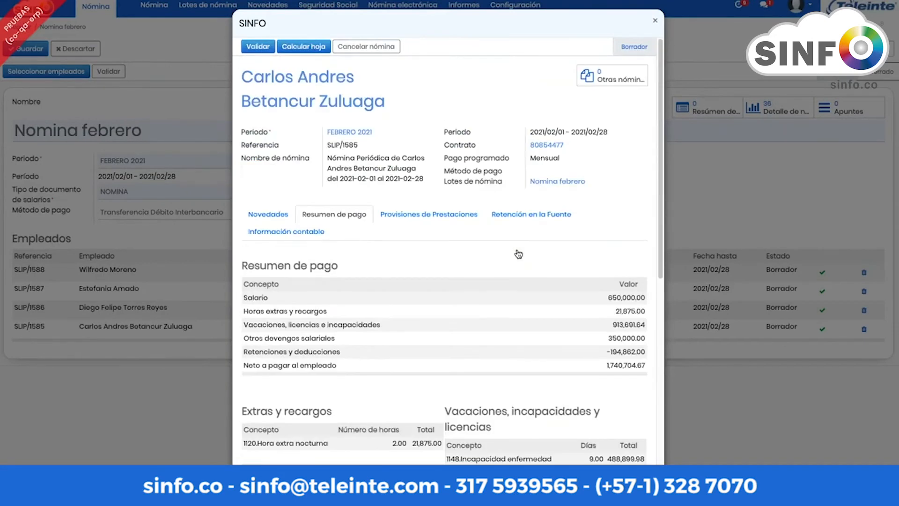
Step: Check the payslip's benefit provisions, then close it and show the batch's 36 detail lines
click(443, 220)
scroll(409, 225, down, 3)
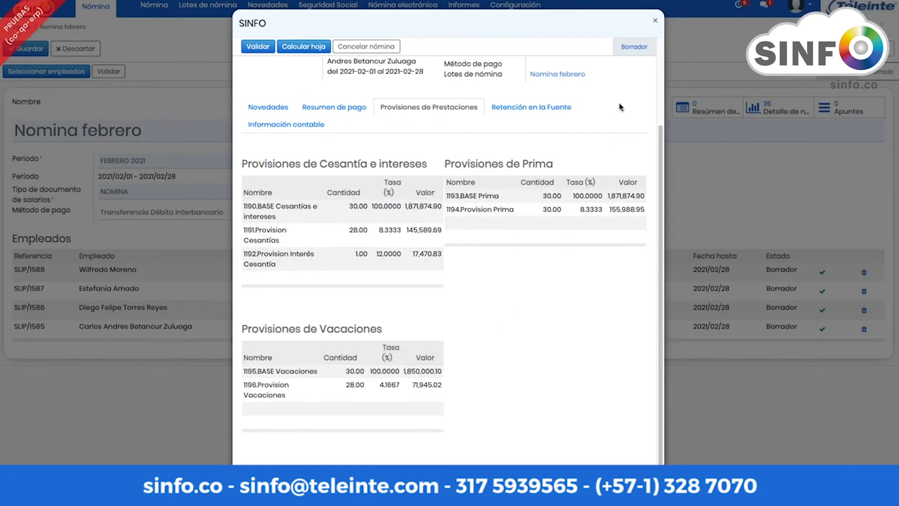
scroll(630, 89, up, 1)
click(655, 21)
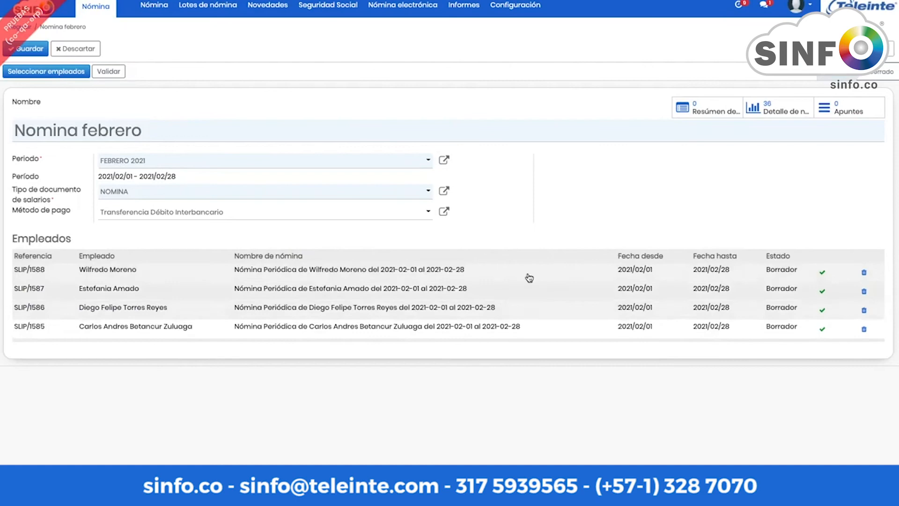
click(782, 112)
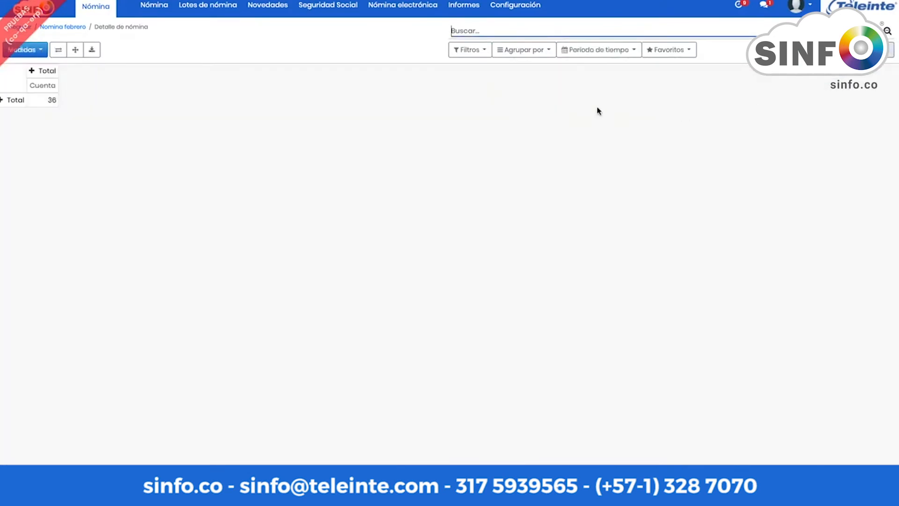
Step: Apply the saved Detalle de nómina view, scroll the per-employee concept totals, and return to Nomina febrero
click(668, 50)
click(670, 66)
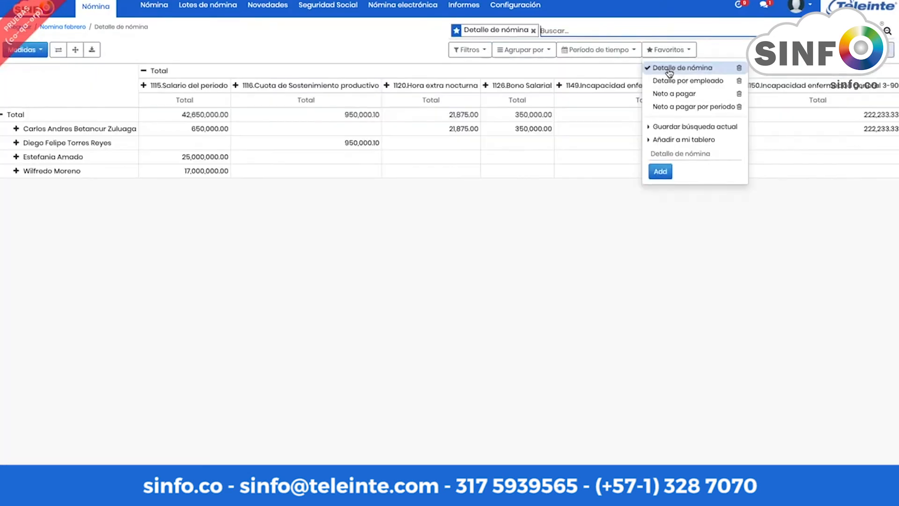
click(513, 245)
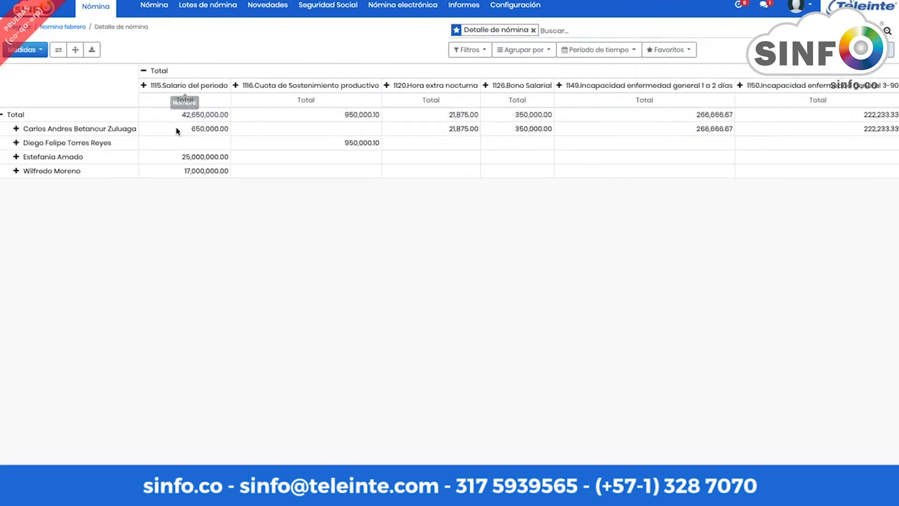
scroll(193, 94, right, 3)
scroll(196, 92, right, 20)
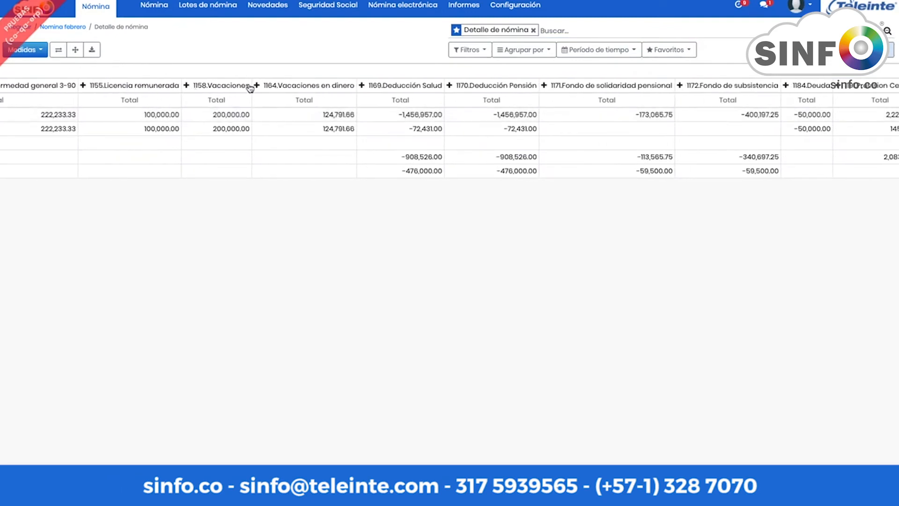
scroll(482, 131, right, 3)
scroll(608, 131, right, 8)
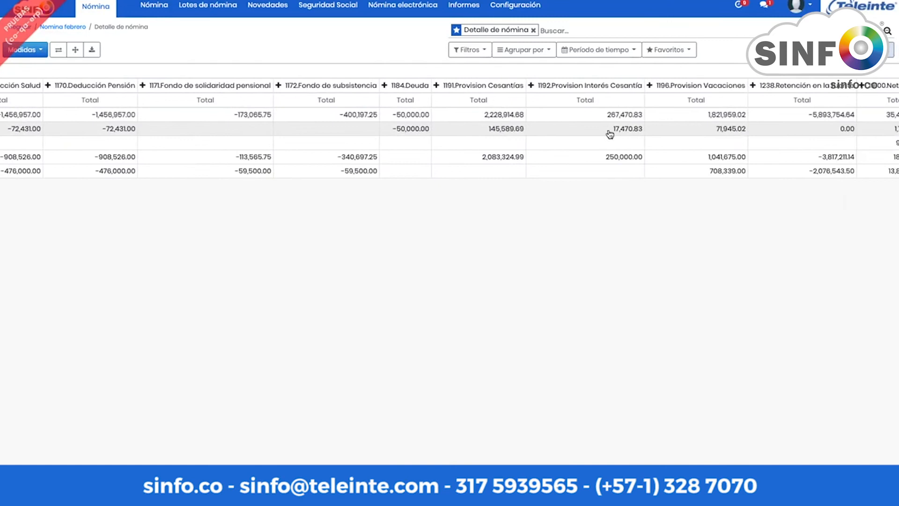
scroll(780, 140, left, 18)
scroll(780, 140, left, 10)
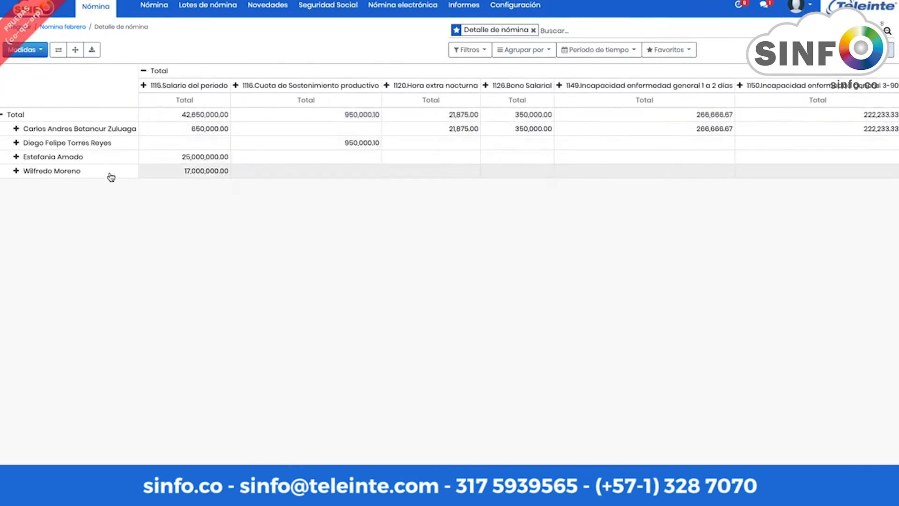
click(76, 29)
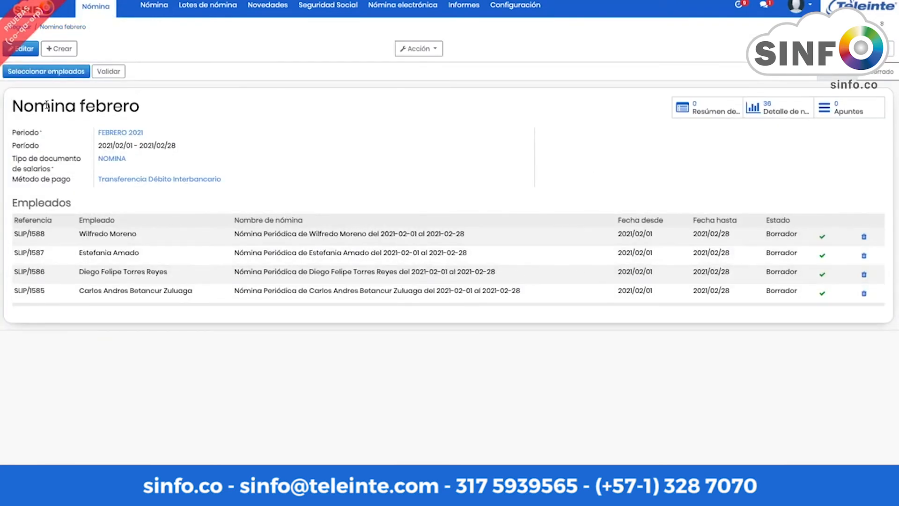
Step: Validate the February payslips with the green check and open the batch's Apuntes entries
click(822, 238)
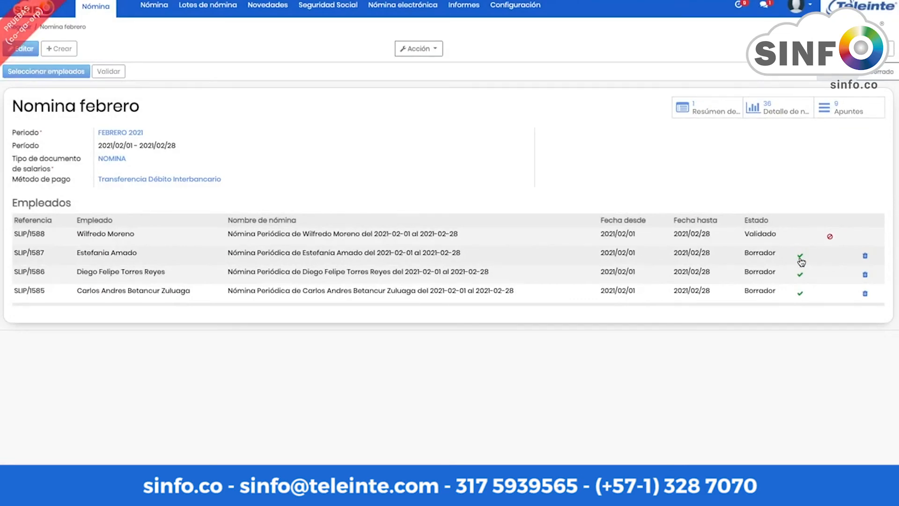
click(800, 257)
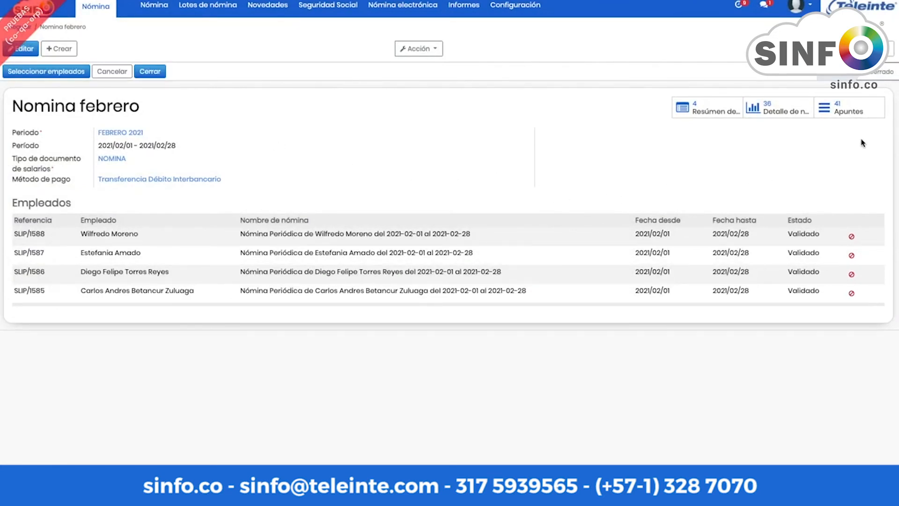
click(850, 111)
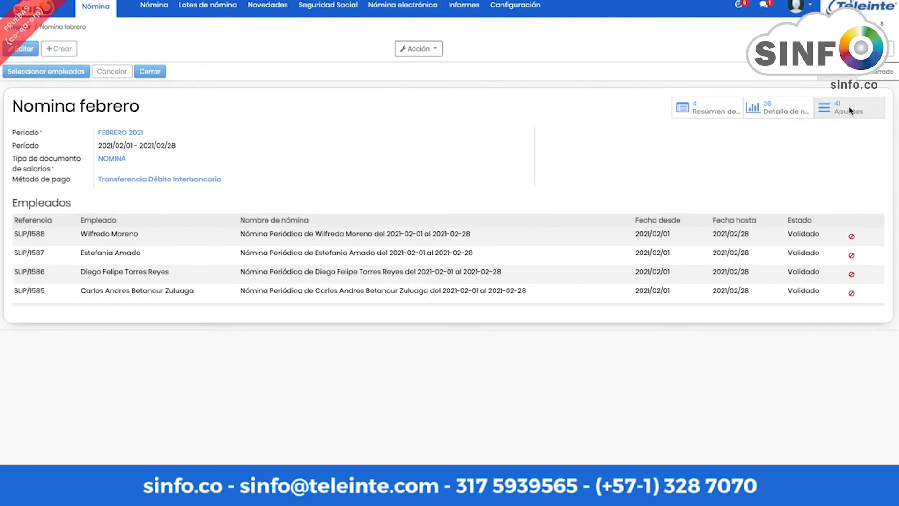
Step: Export every accounting entry to a file using the saved Asientos field set
scroll(393, 145, down, 3)
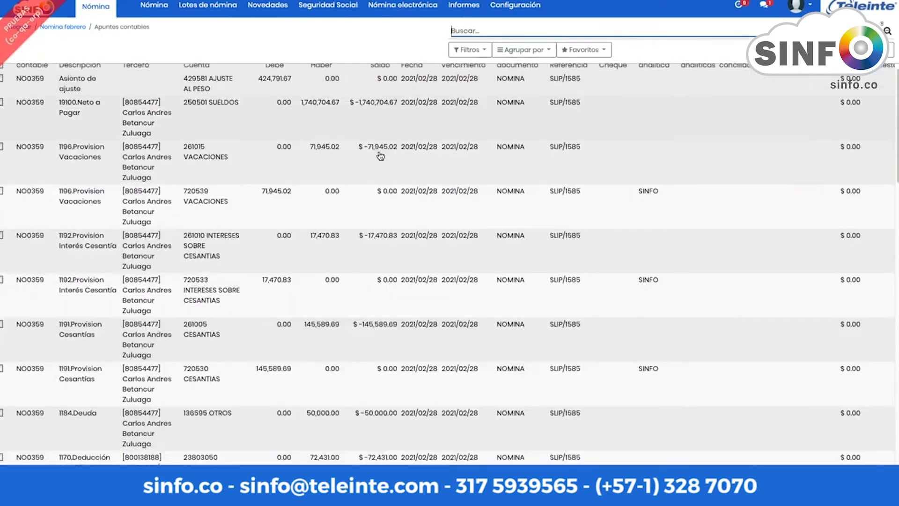
scroll(380, 156, down, 15)
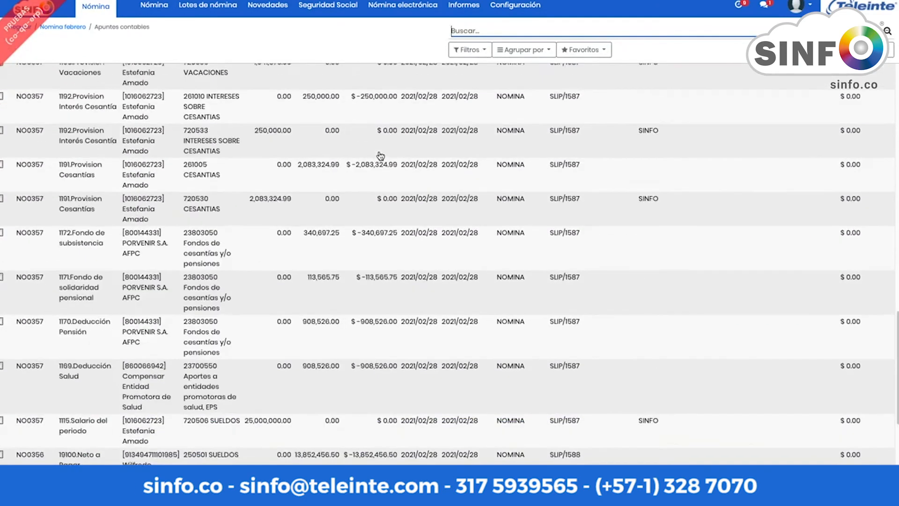
scroll(380, 156, up, 15)
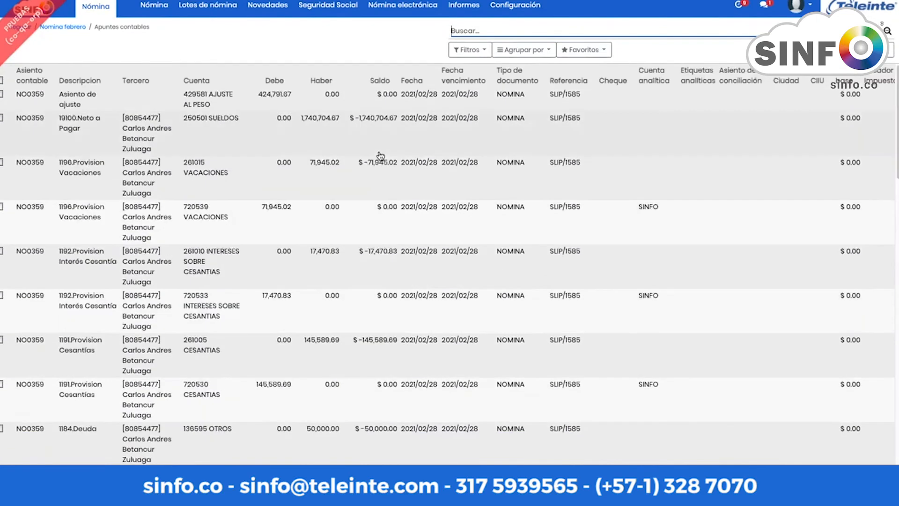
click(2, 81)
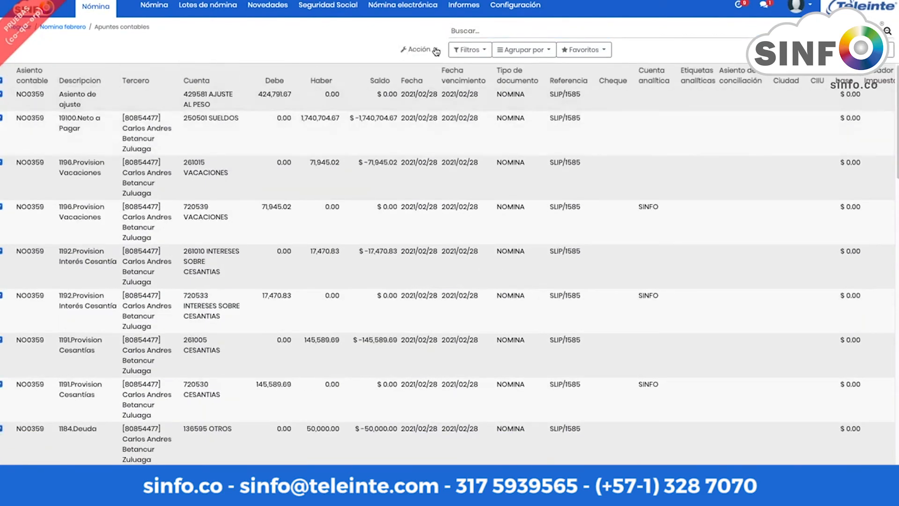
click(417, 50)
click(430, 76)
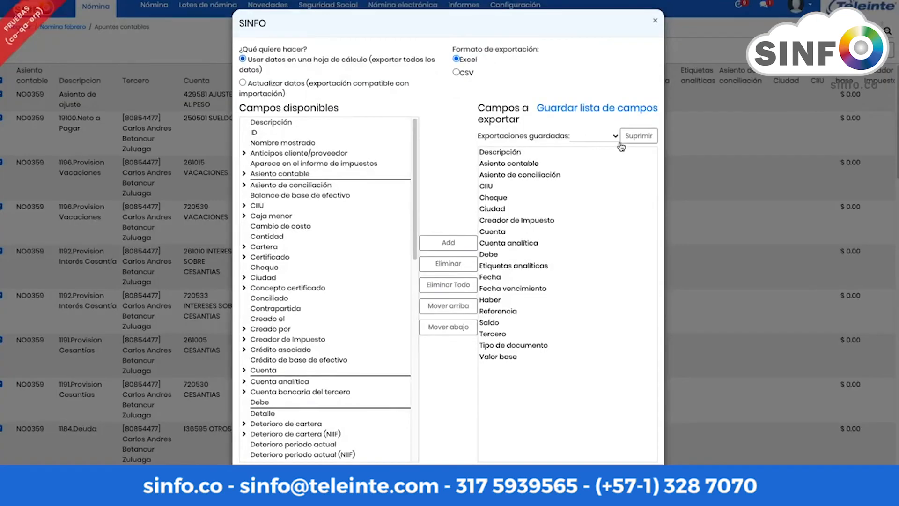
click(605, 137)
click(602, 149)
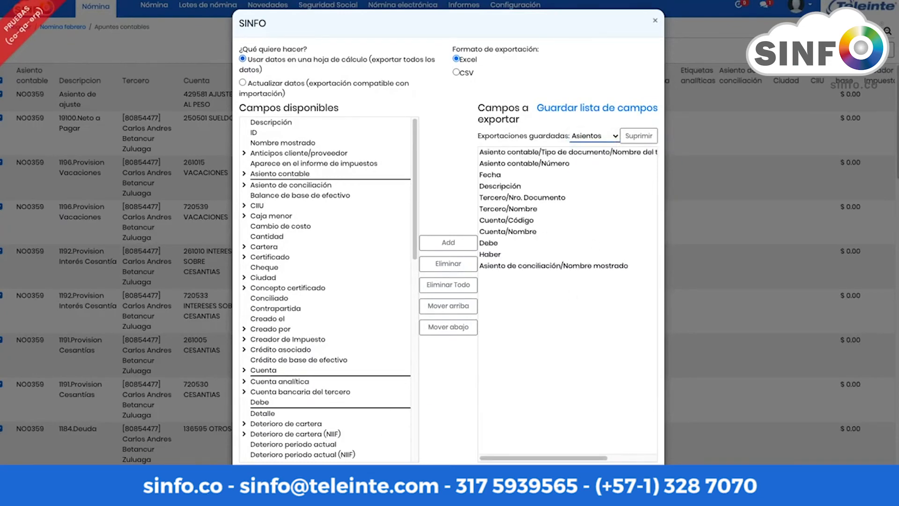
click(266, 484)
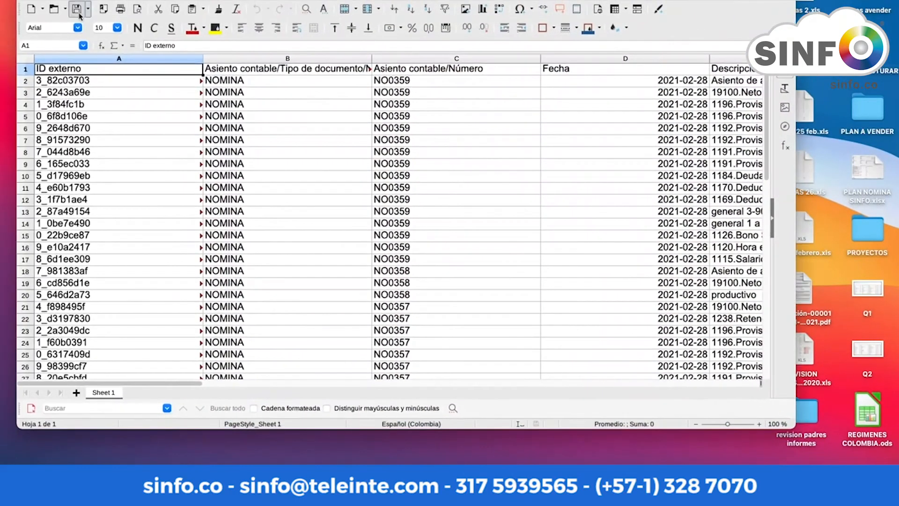
Step: Maximise the exported sheet in LibreOffice Calc and scroll through its Debe and Haber columns
click(51, 2)
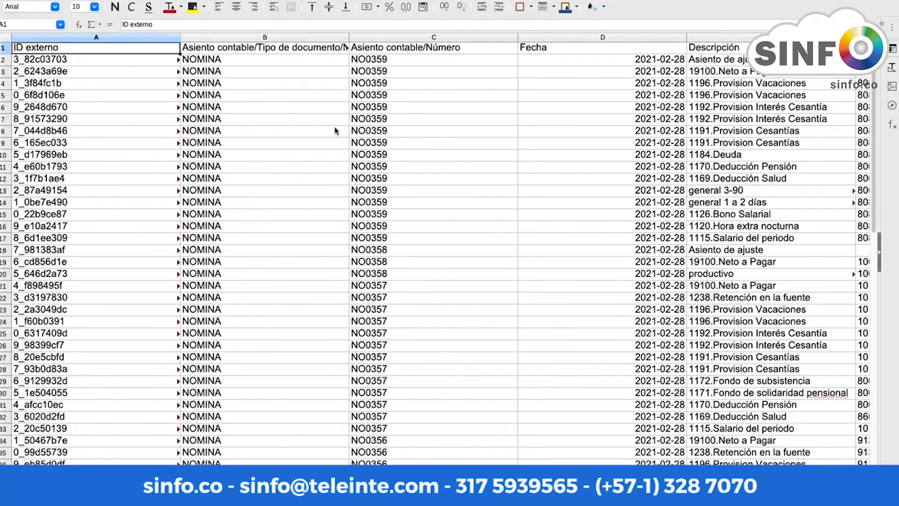
scroll(354, 143, right, 6)
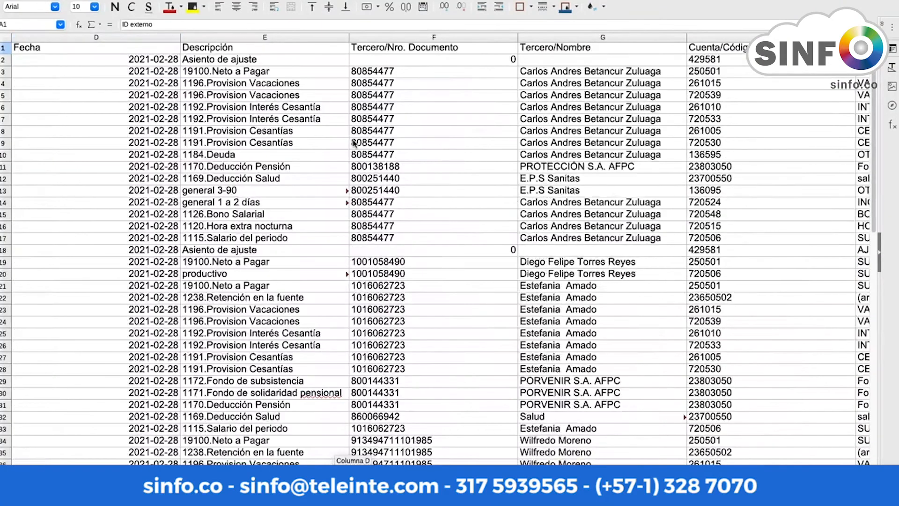
scroll(354, 143, right, 3)
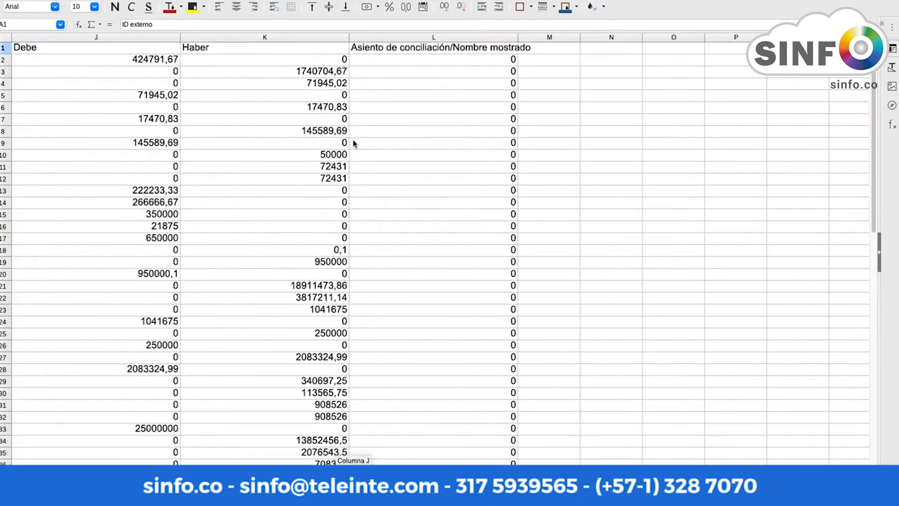
scroll(353, 142, left, 9)
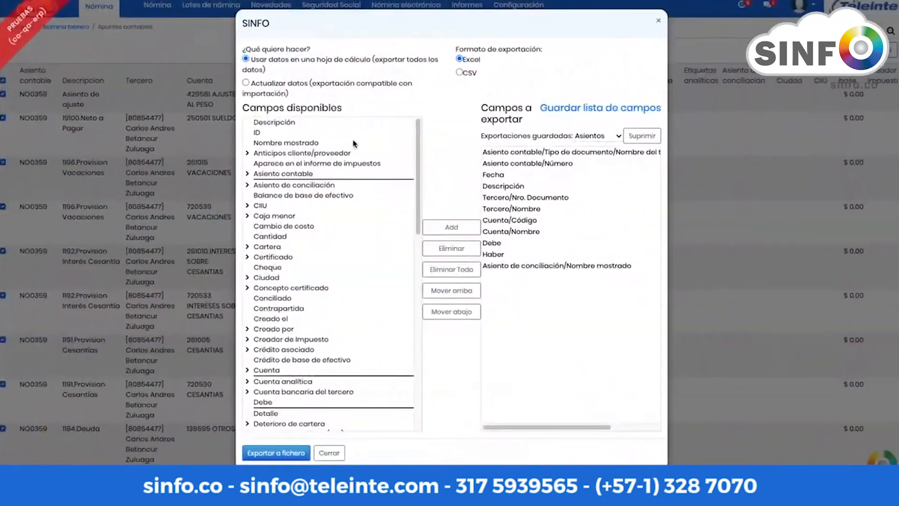
Step: Show the Resumen contable pivot with 250501 SUELDOS split by Tercero, then return to Nomina febrero
click(655, 21)
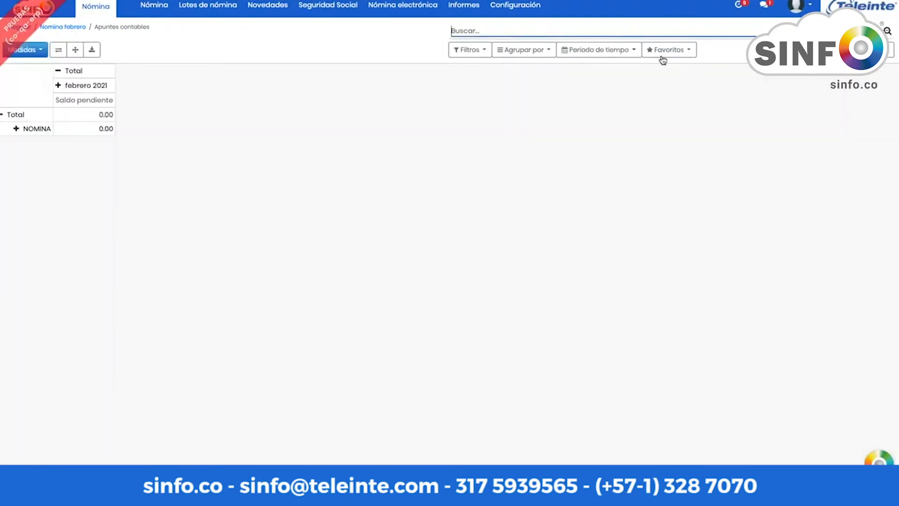
click(664, 50)
click(677, 69)
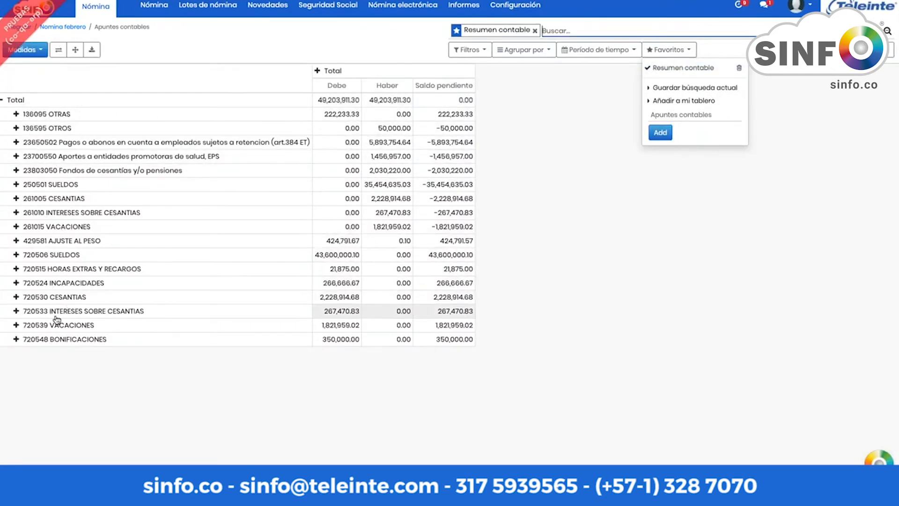
click(16, 184)
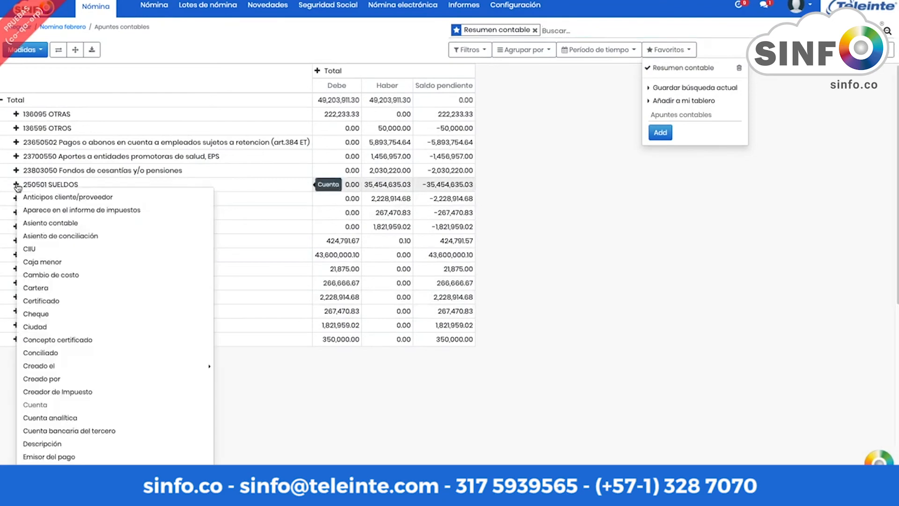
scroll(56, 269, down, 5)
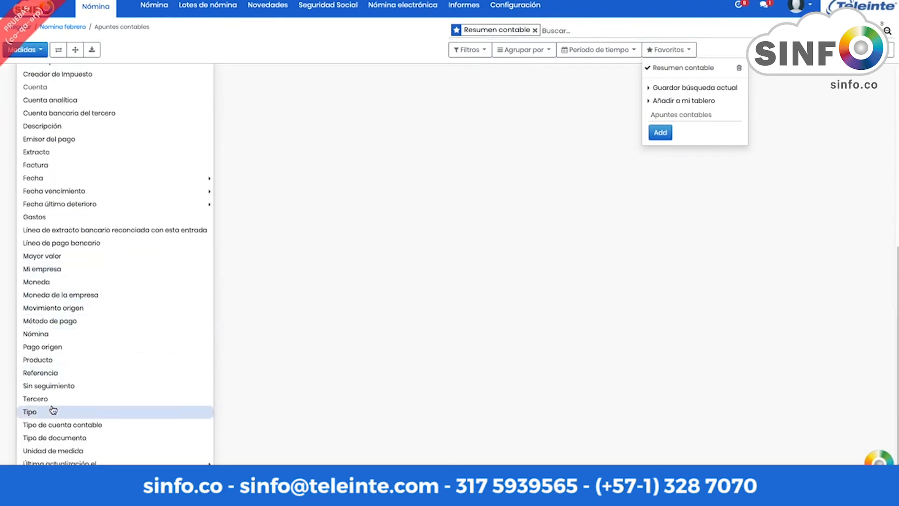
click(47, 398)
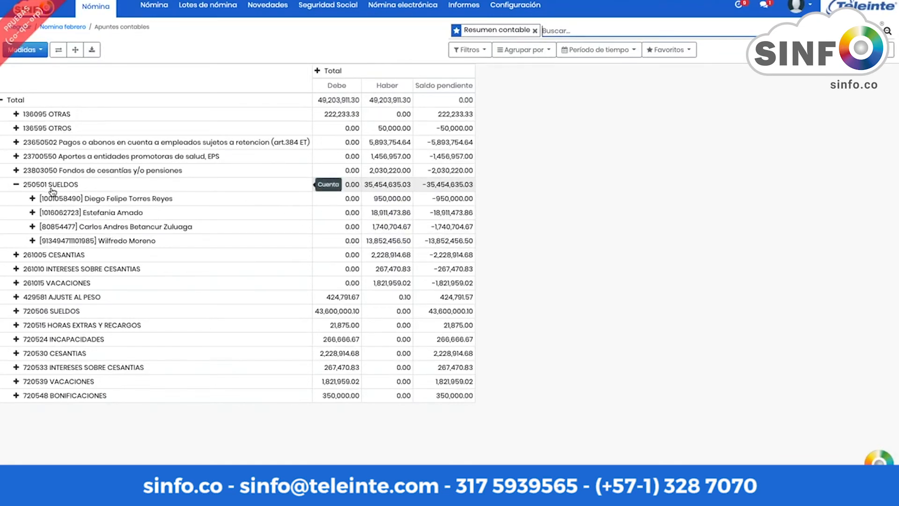
click(64, 28)
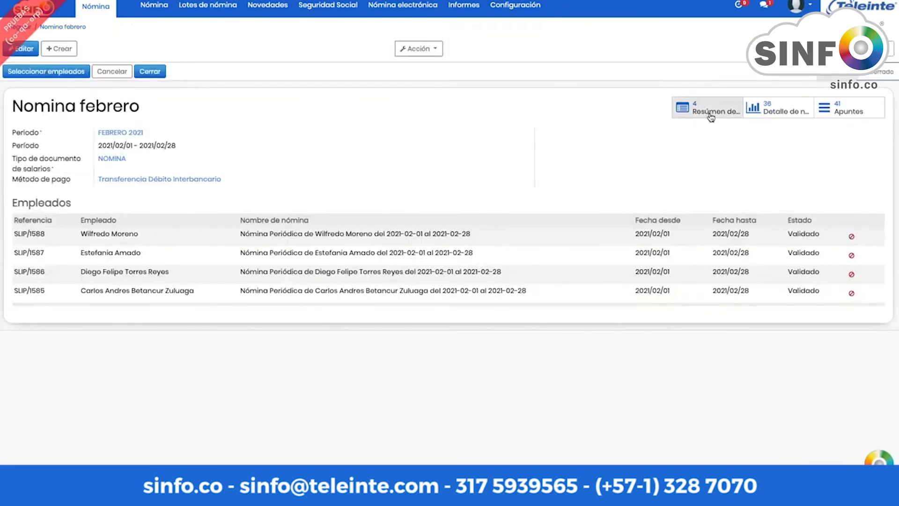
Step: Check the payroll summary, go back to Nomina febrero and close the batch
click(706, 109)
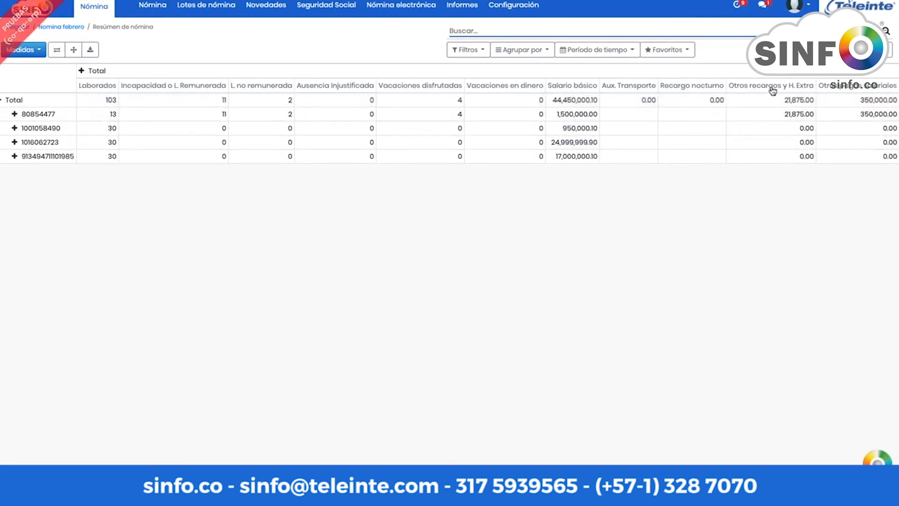
click(67, 28)
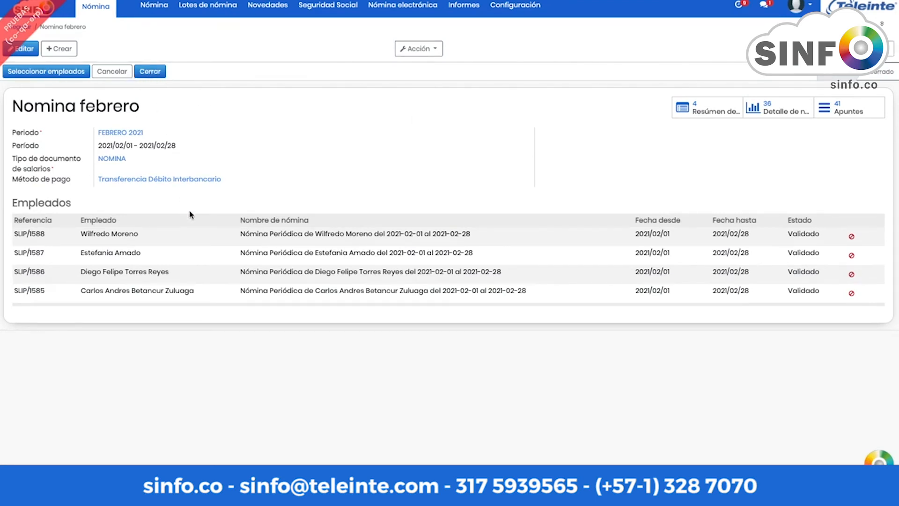
click(150, 74)
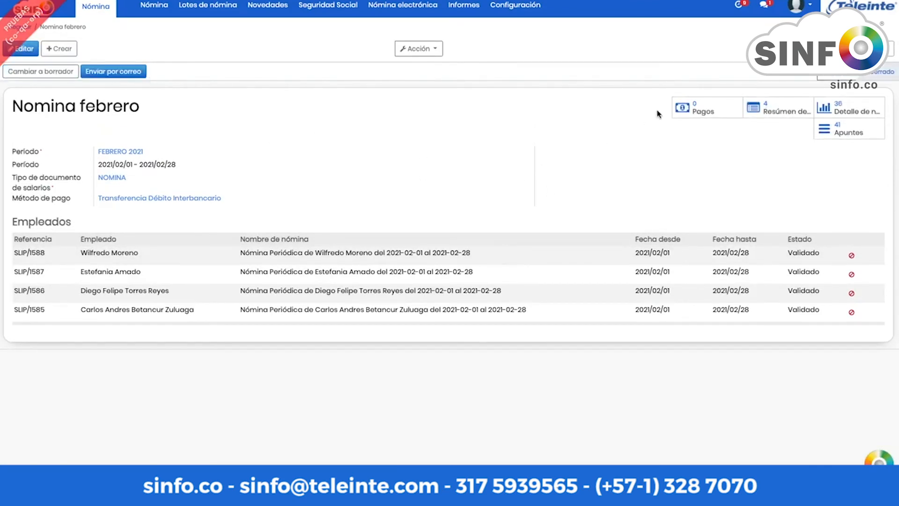
Step: Confirm the payroll payments, generate the bank payment file and return to Nomina febrero
click(701, 112)
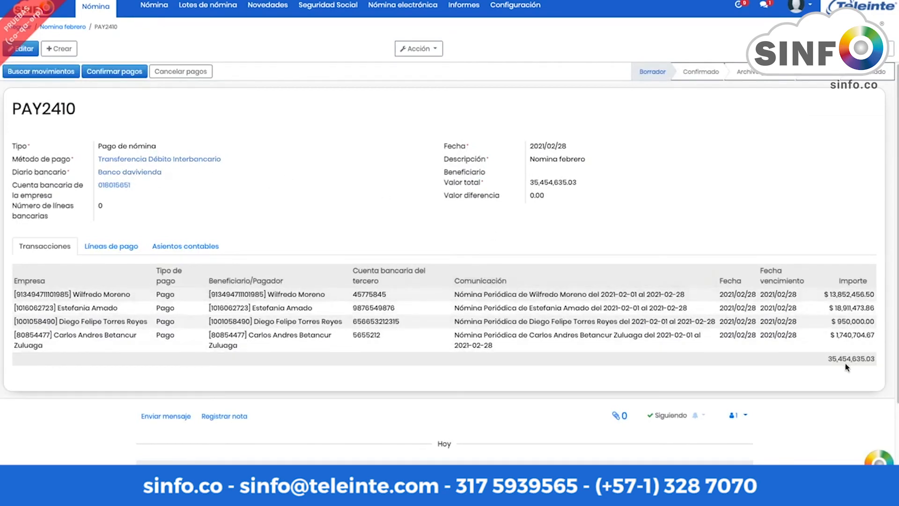
click(104, 73)
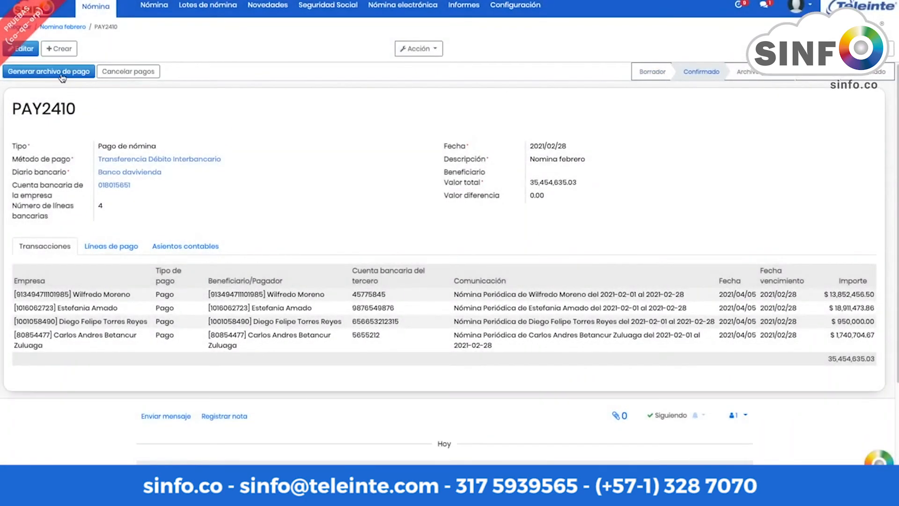
click(43, 76)
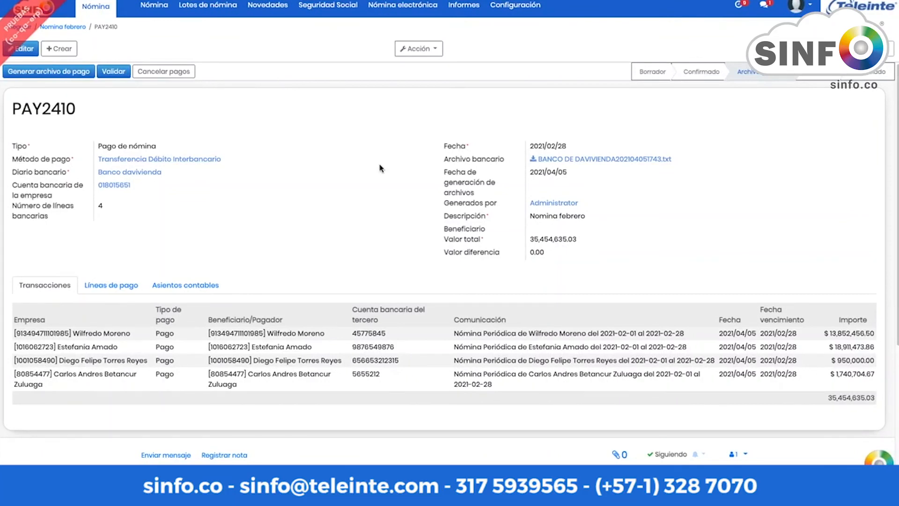
click(63, 27)
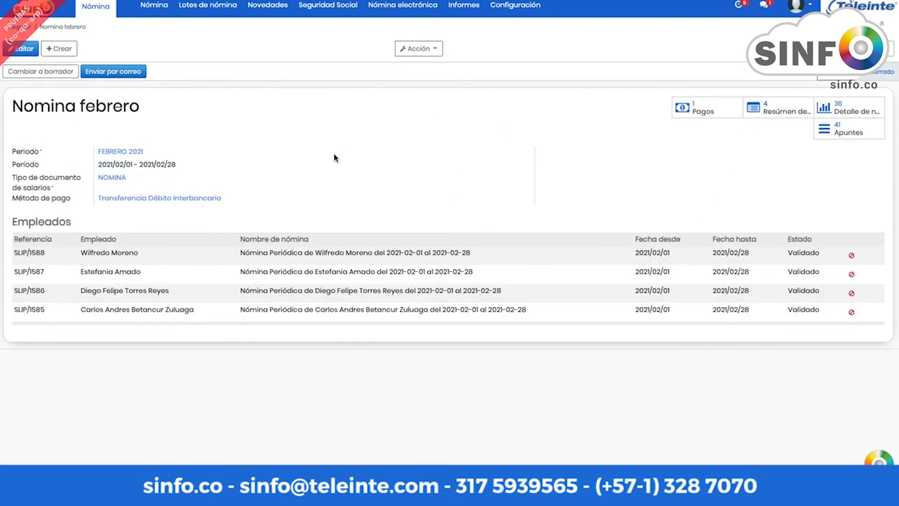
click(330, 7)
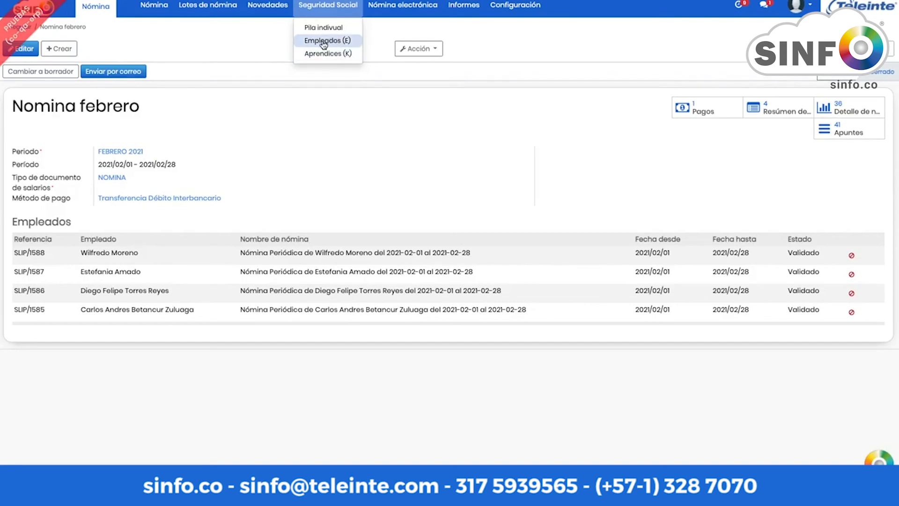
Step: Open the pila febrero PILA batch for editing and capitalise its name to 'Pila febrero'
click(323, 42)
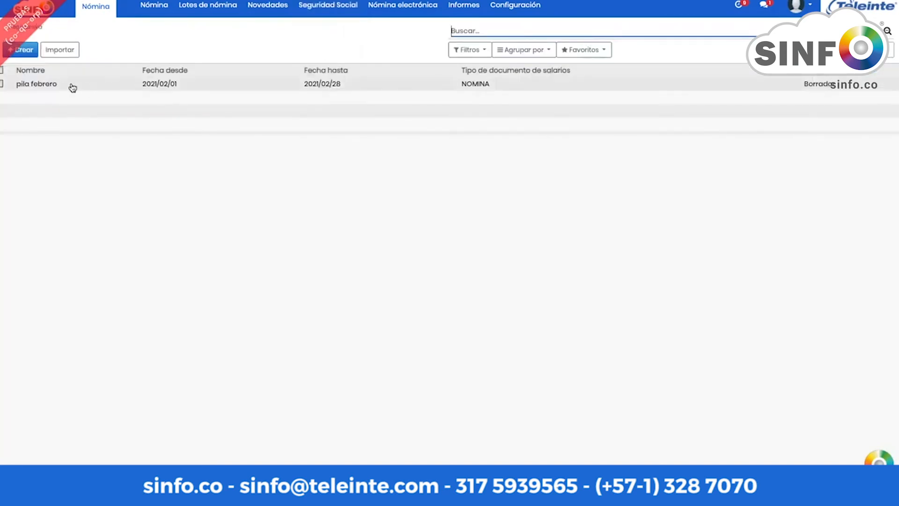
click(41, 87)
click(27, 51)
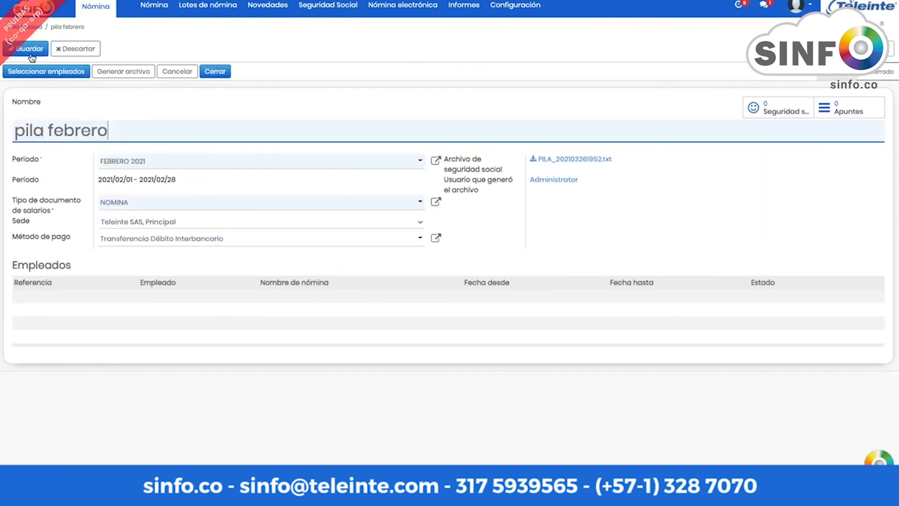
click(112, 131)
click(107, 110)
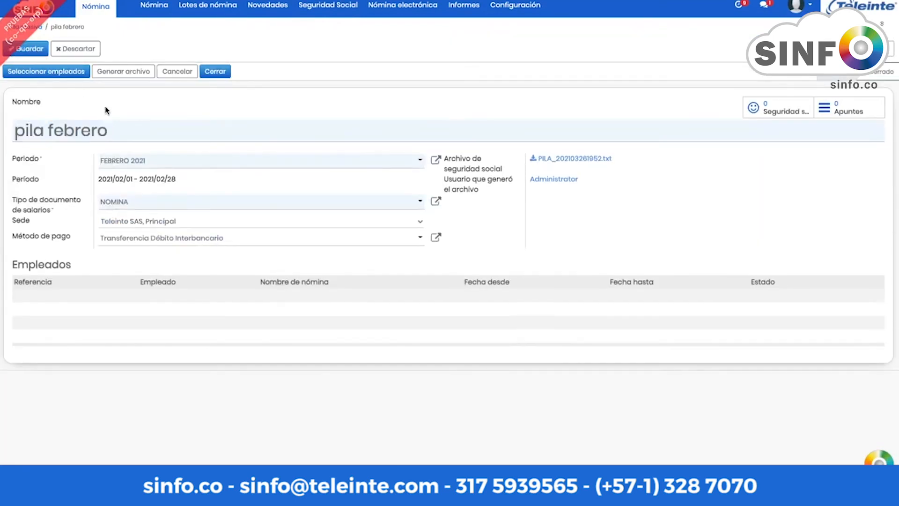
click(23, 131)
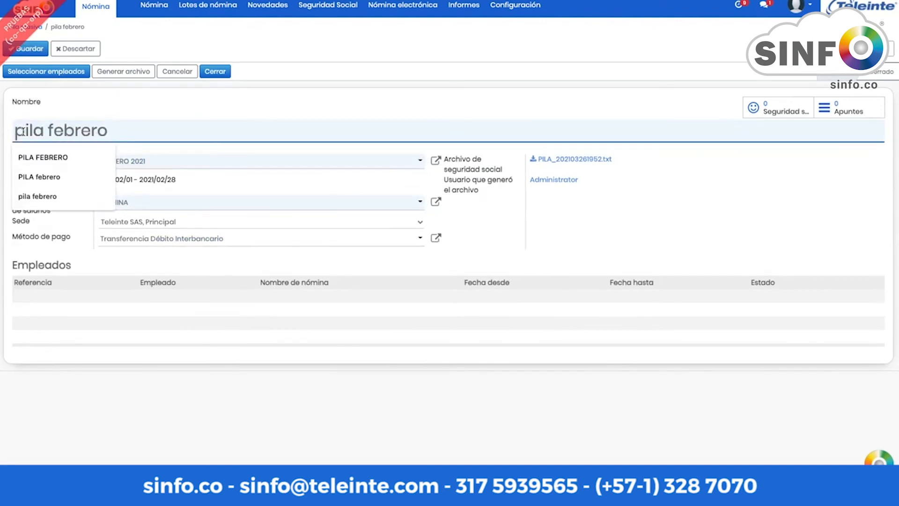
key(BackSpace)
text(P)
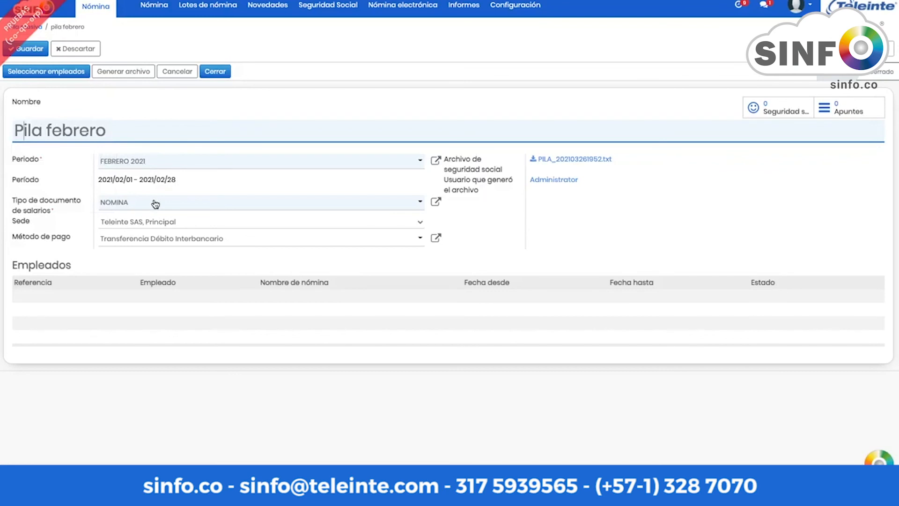
Step: Keep Teleinte SAS, Principal as the batch's branch
click(190, 223)
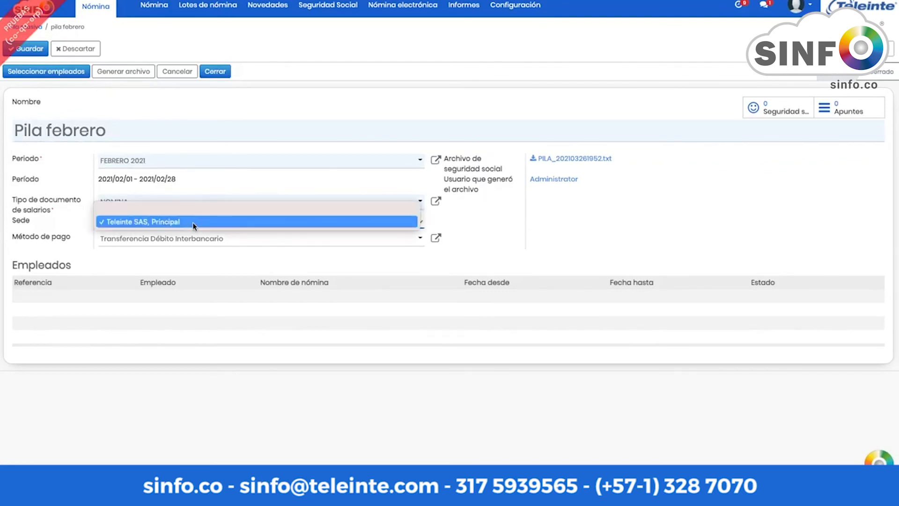
click(457, 222)
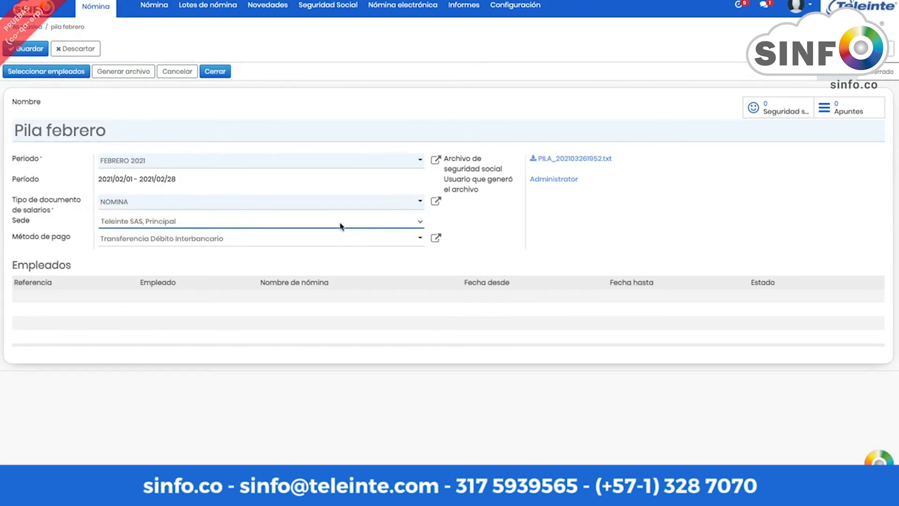
click(41, 74)
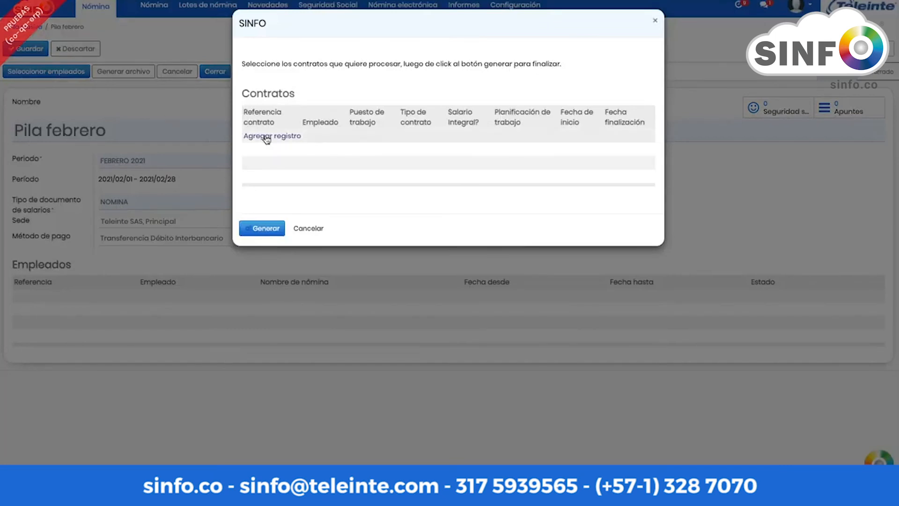
Step: Add all four employee contracts and generate their draft PILA payslips
click(269, 137)
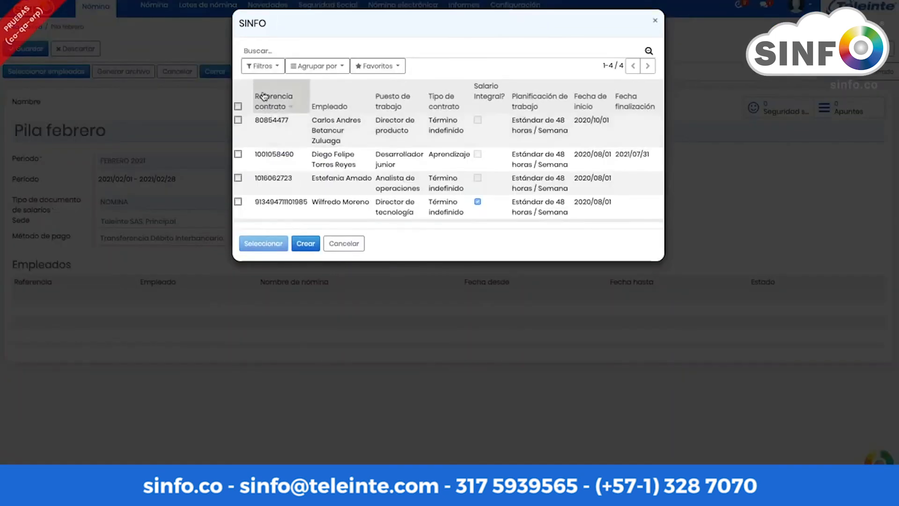
click(238, 106)
click(263, 242)
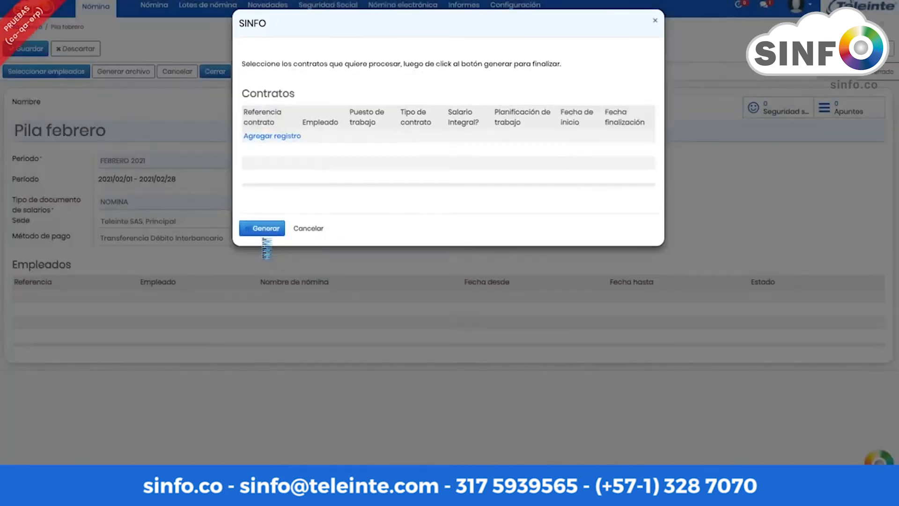
click(268, 335)
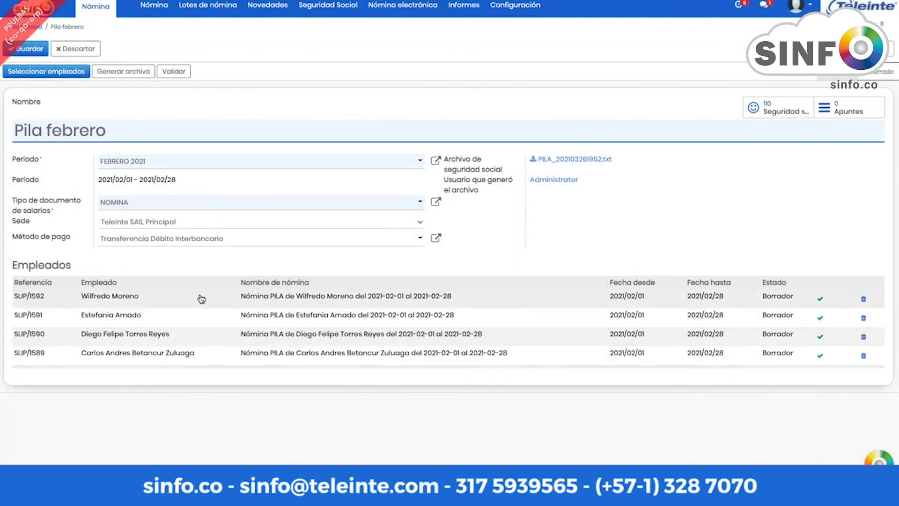
Step: Open the first employee's PILA payslip and review its payment summary and PILA lines
click(274, 301)
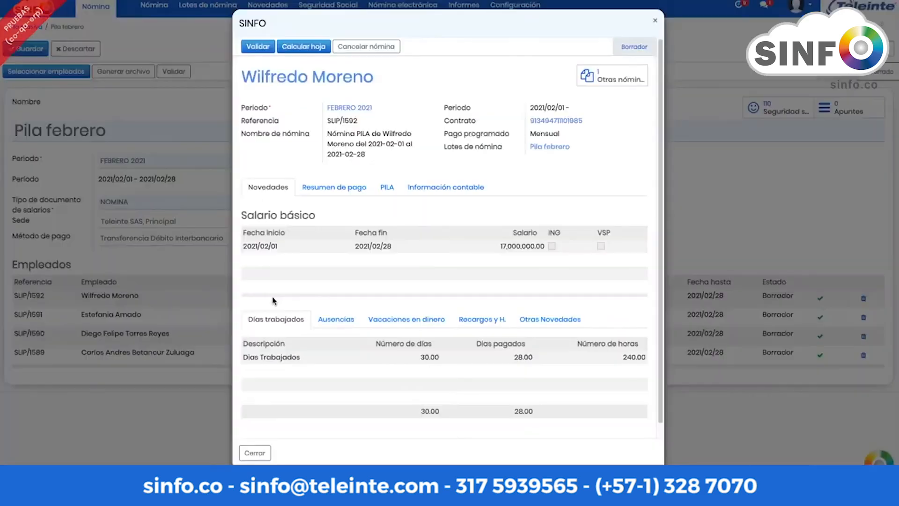
scroll(357, 248, down, 1)
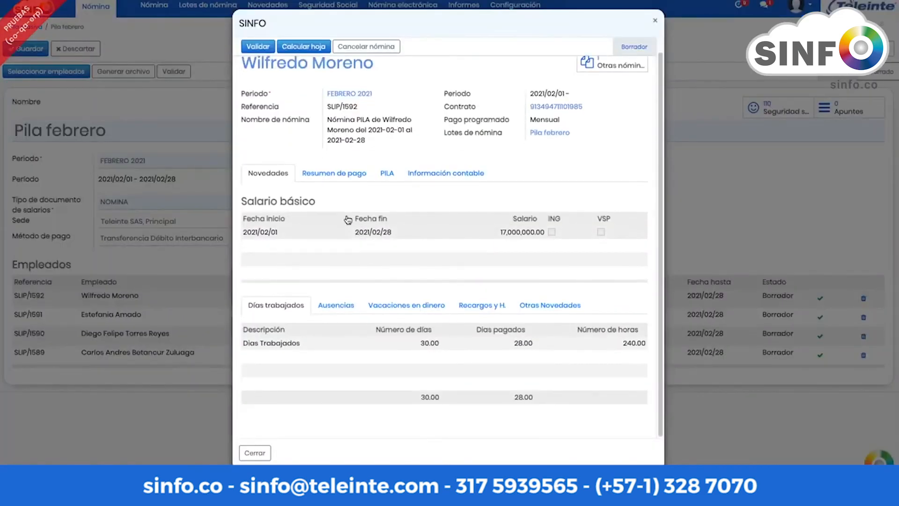
click(327, 177)
scroll(331, 188, down, 3)
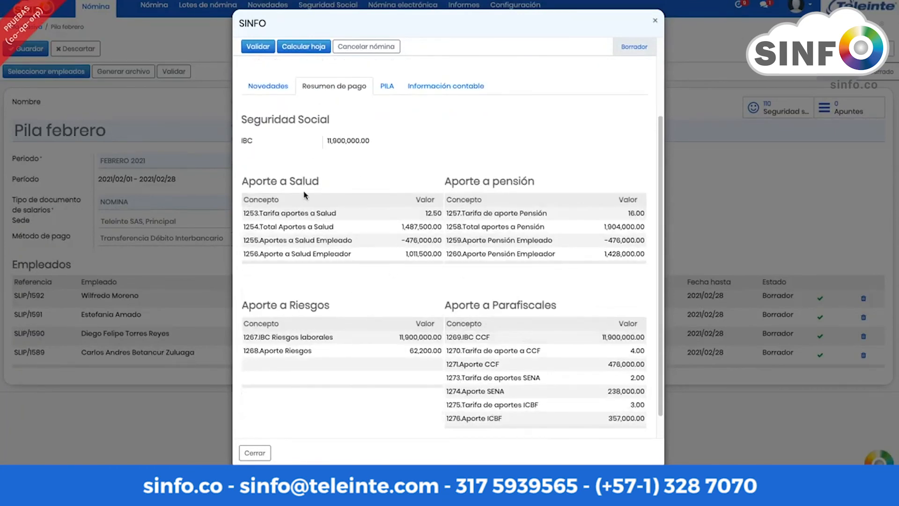
scroll(337, 305, down, 1)
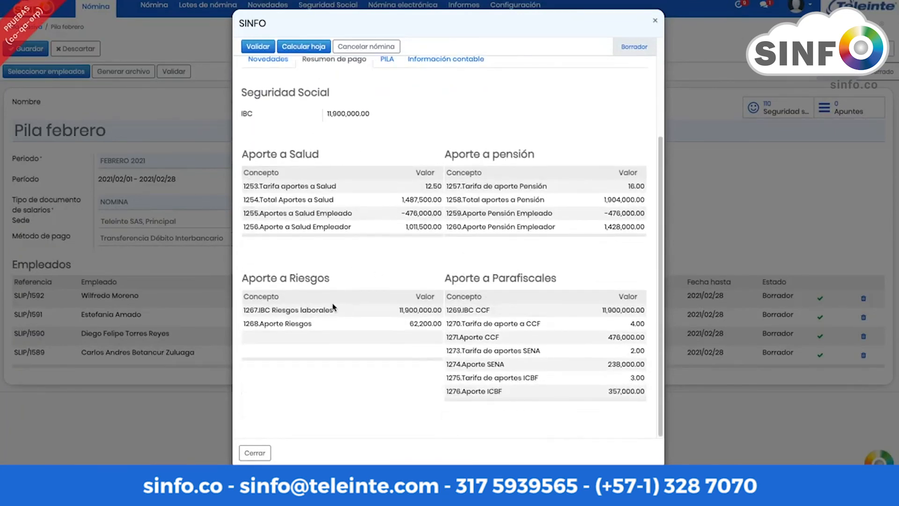
scroll(333, 307, up, 5)
drag(326, 245, 378, 247)
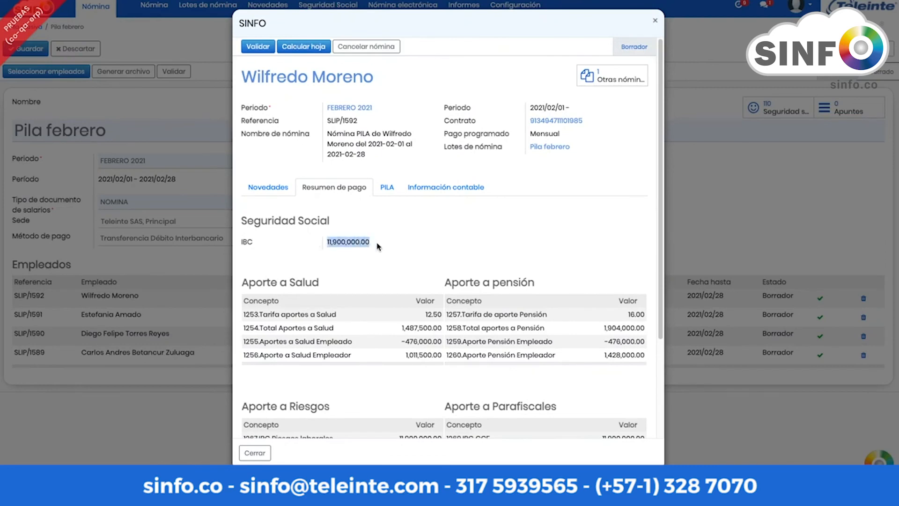
scroll(373, 259, down, 2)
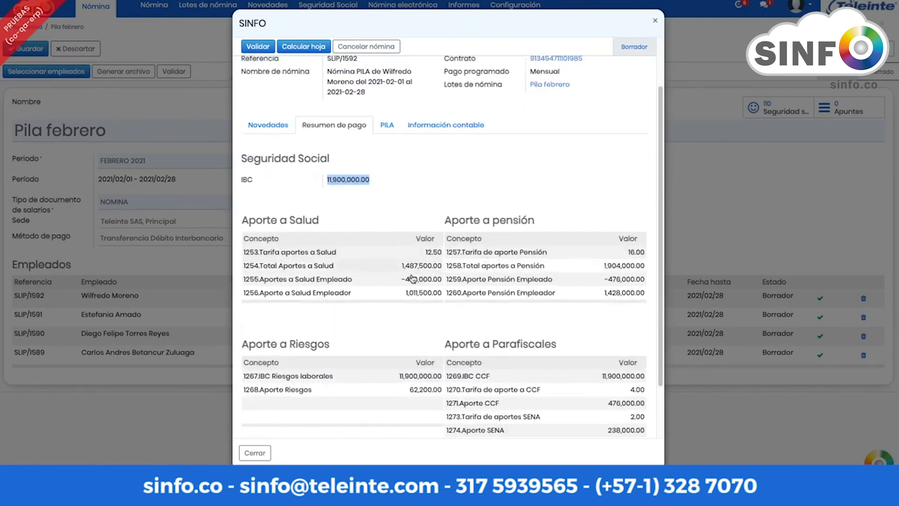
scroll(467, 297, up, 2)
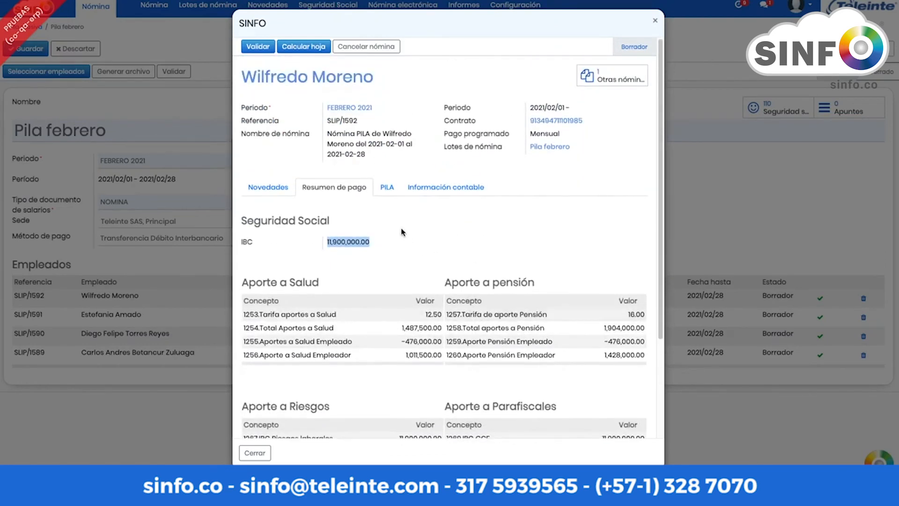
click(388, 192)
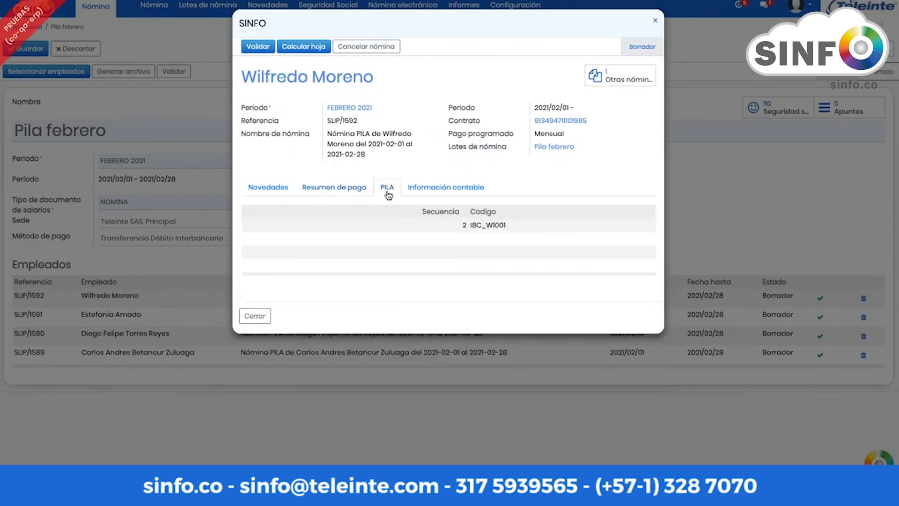
Step: Inspect the IBC_W1001 line's bases and health, ARL/CCF and parafiscal contributions, then close both dialogs
click(497, 227)
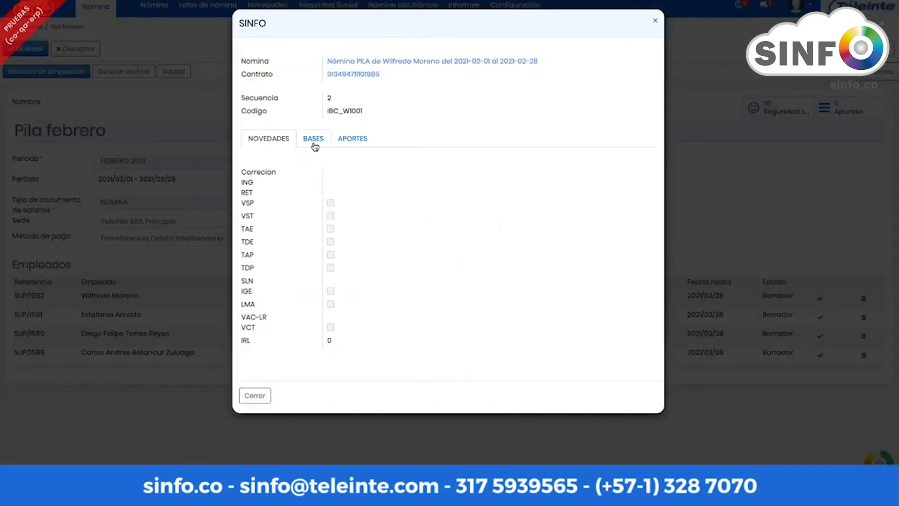
click(313, 141)
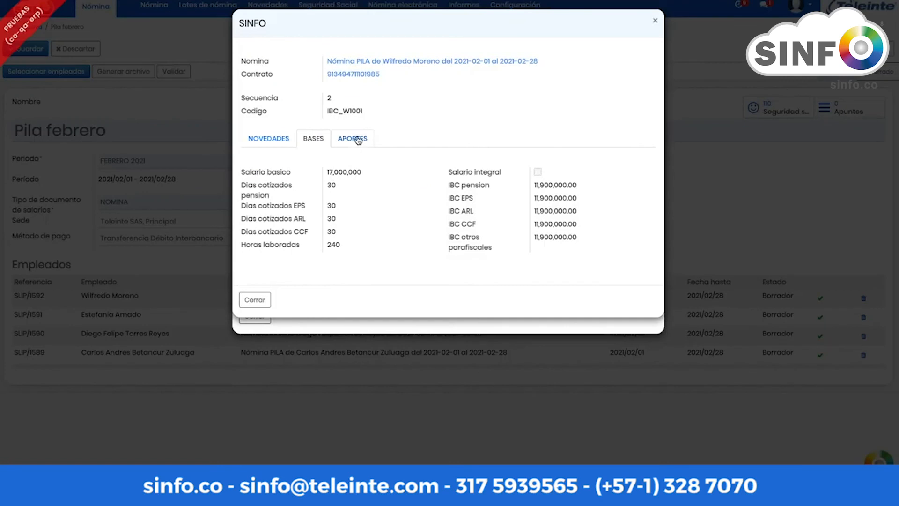
click(360, 142)
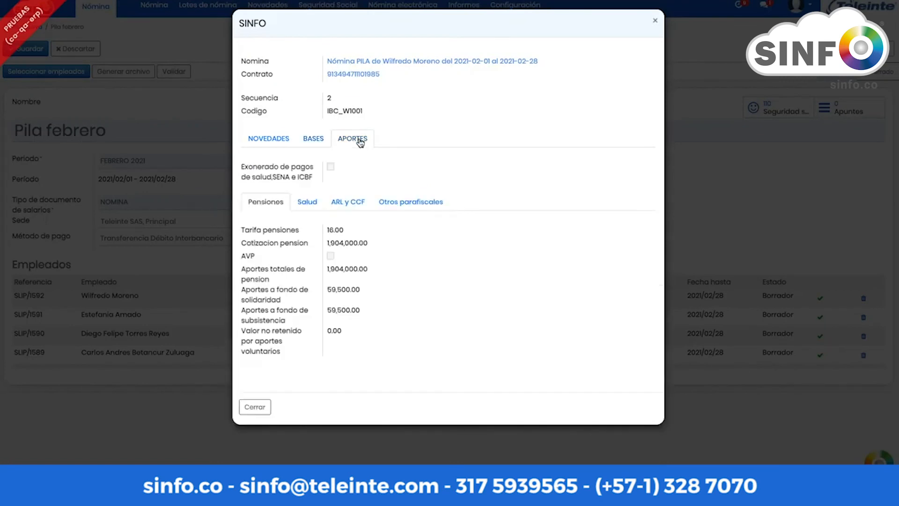
click(314, 141)
click(361, 141)
click(307, 203)
click(352, 204)
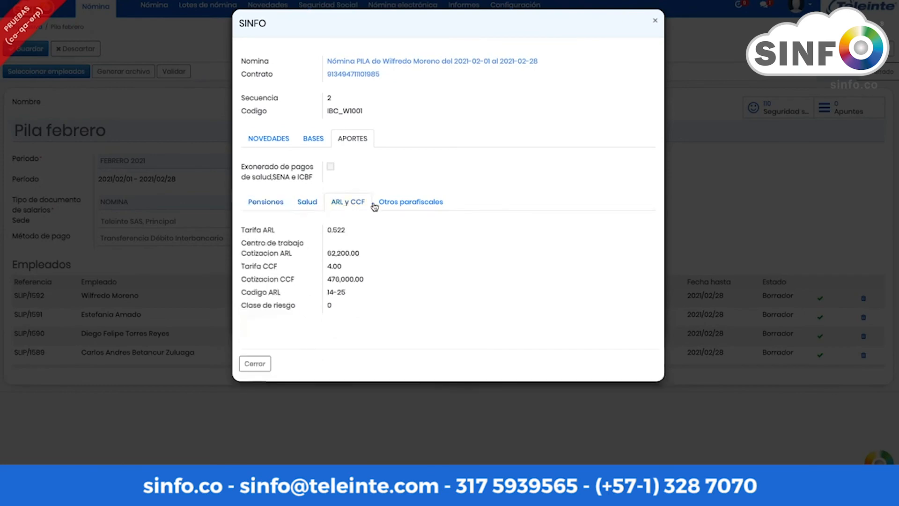
click(395, 206)
click(655, 21)
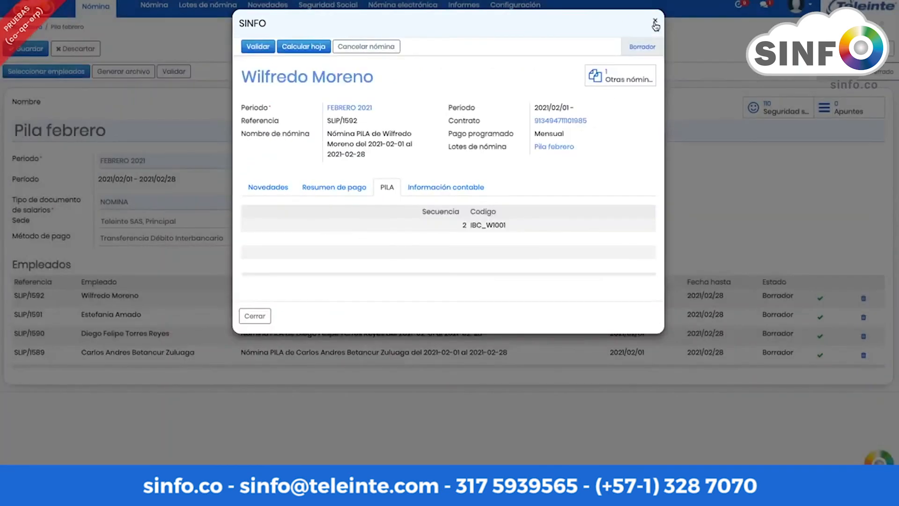
click(655, 21)
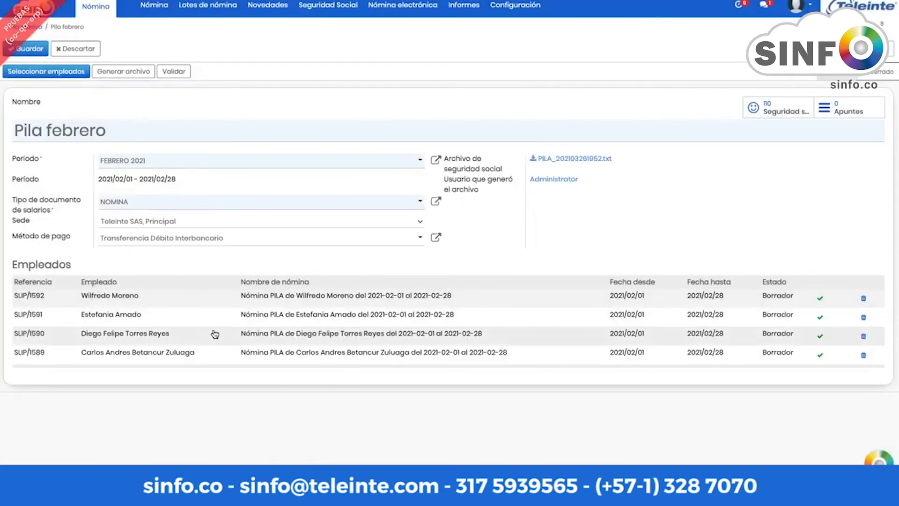
click(184, 359)
scroll(345, 357, down, 1)
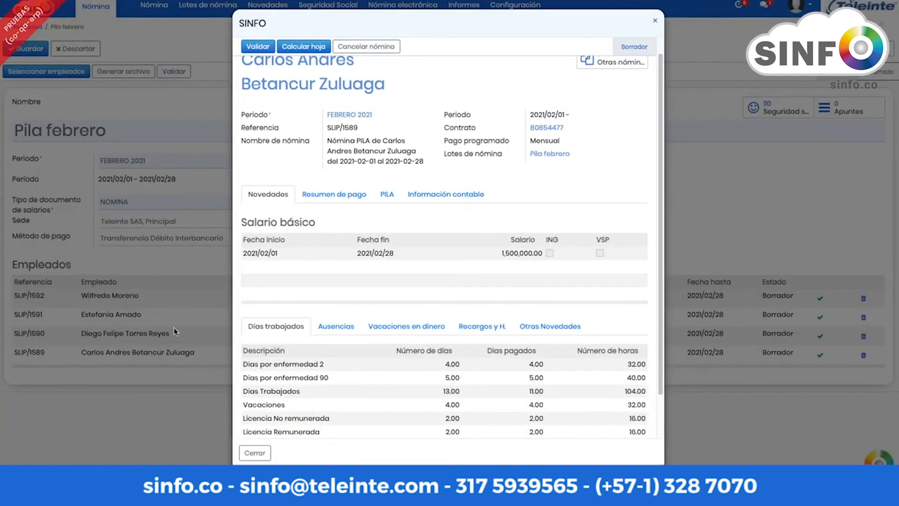
scroll(328, 257, down, 2)
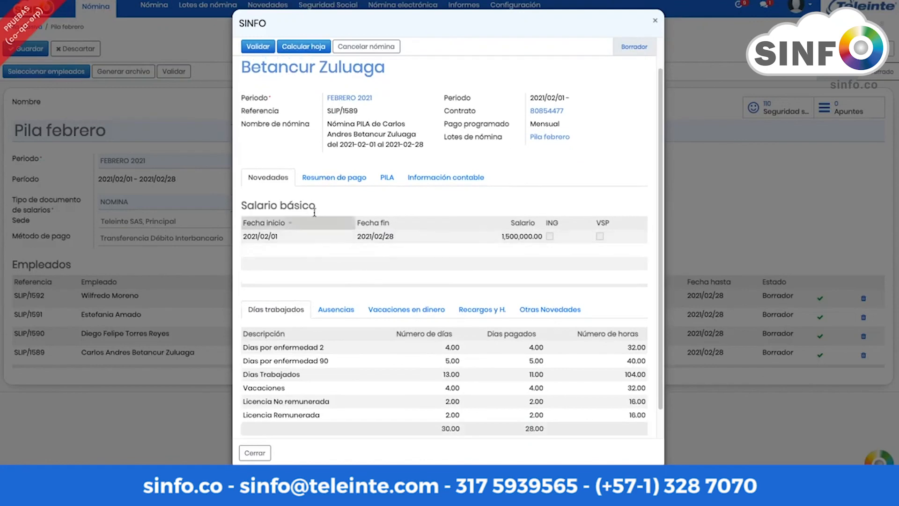
click(334, 148)
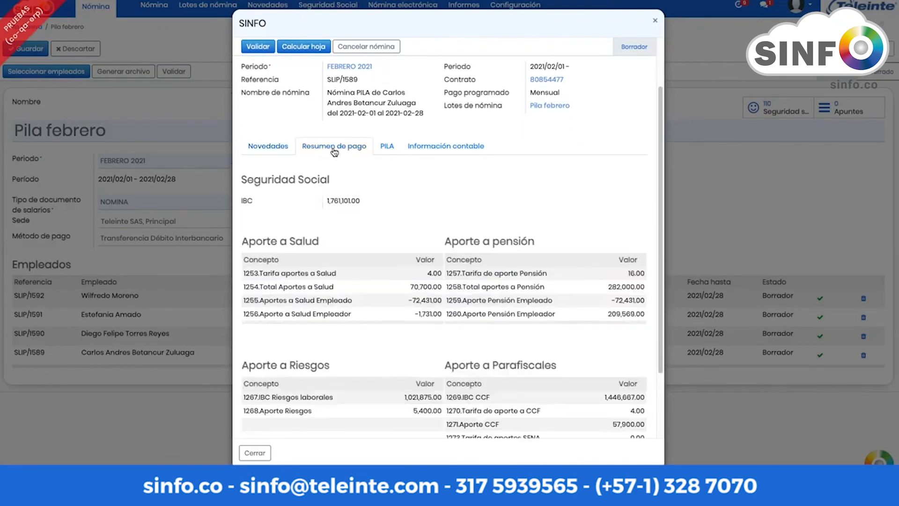
scroll(375, 255, down, 3)
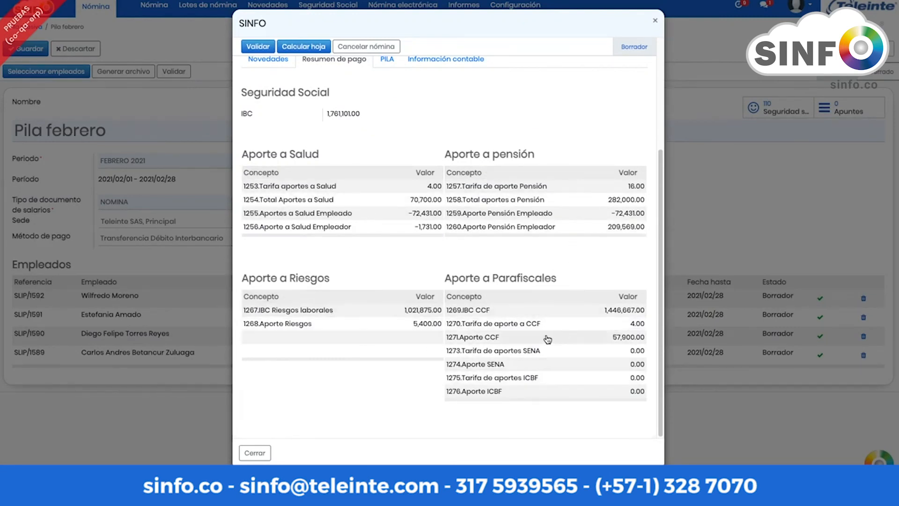
scroll(451, 253, up, 1)
click(382, 86)
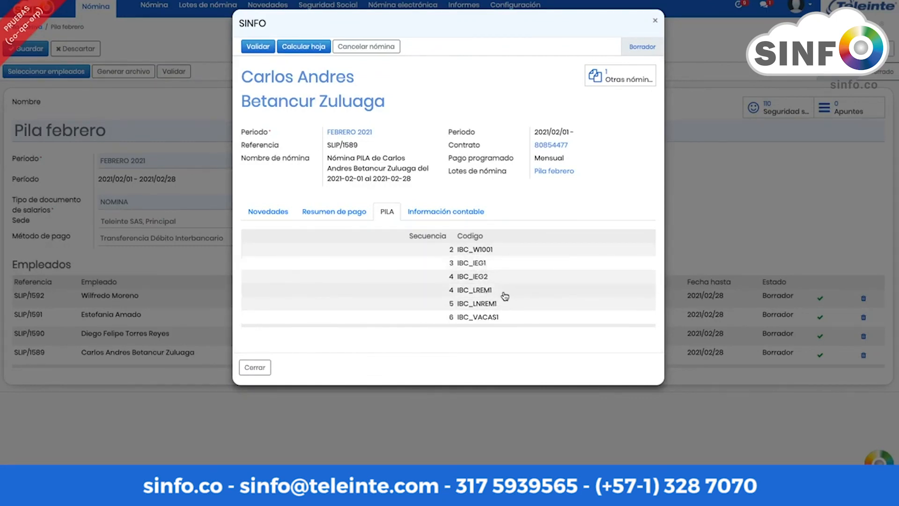
click(481, 255)
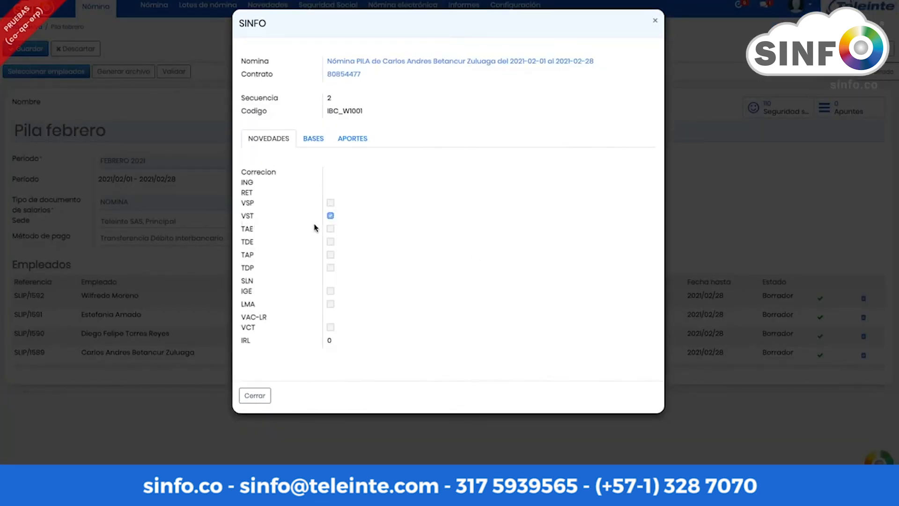
click(309, 140)
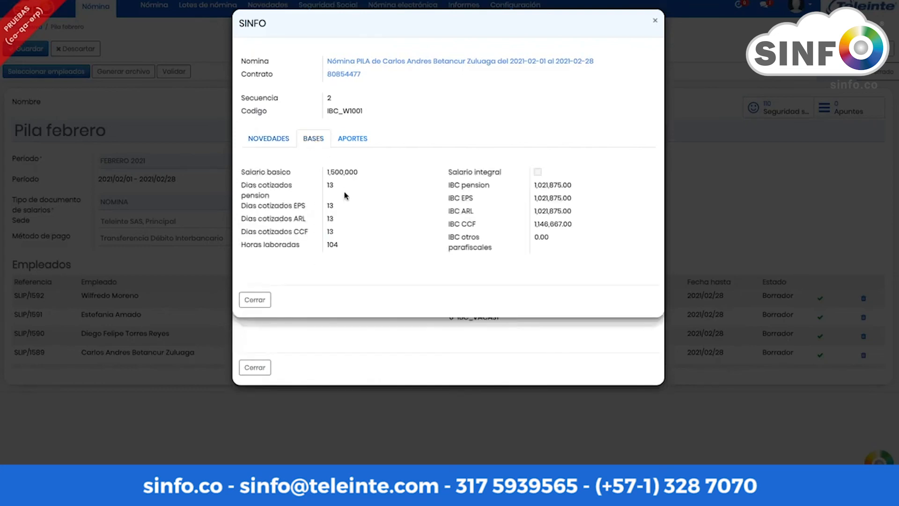
click(353, 140)
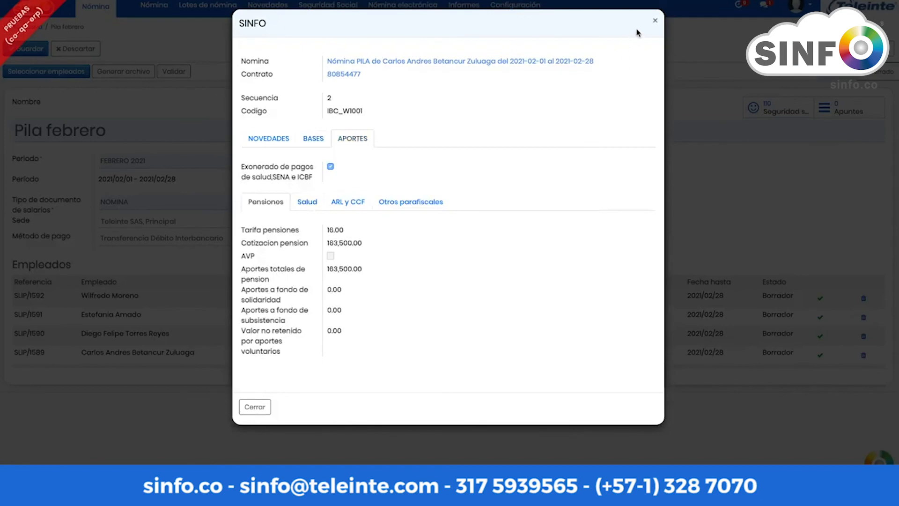
click(655, 21)
click(657, 19)
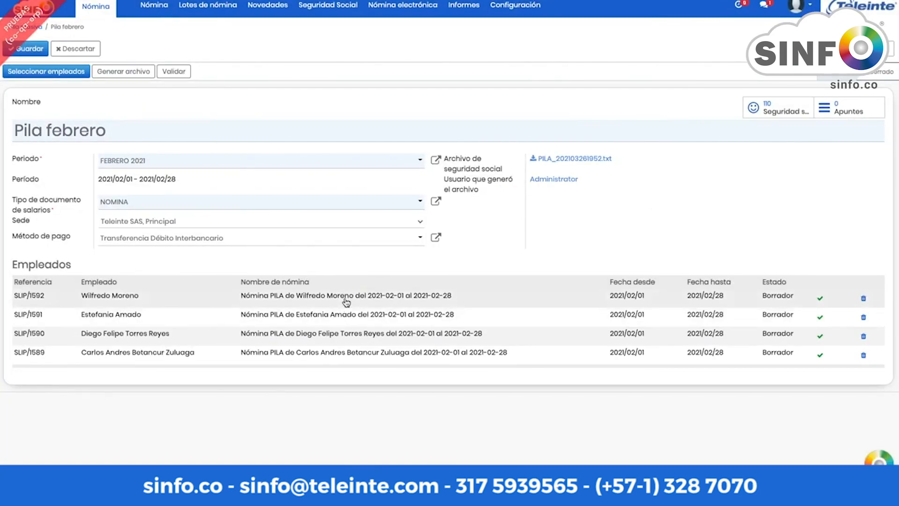
Step: Pivot the social-security records by Resumen Seguridad social, download it, and return to Pila febrero
click(779, 112)
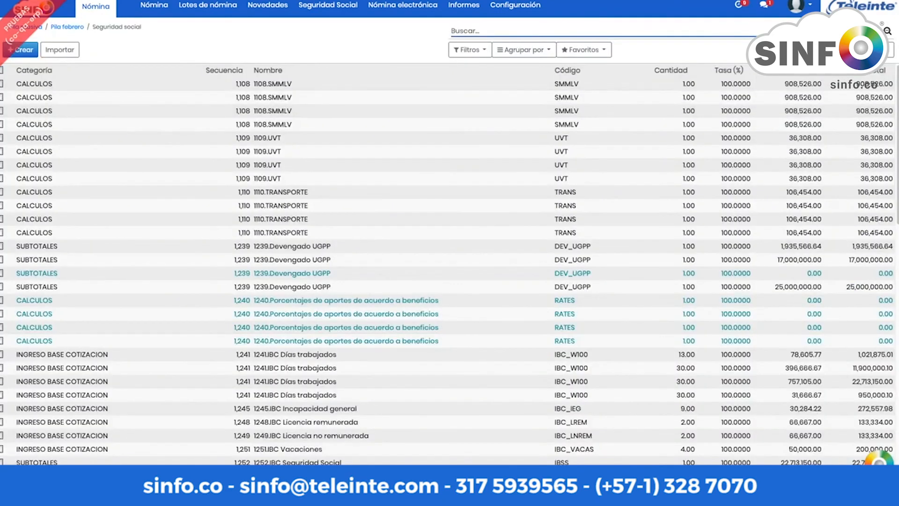
click(889, 49)
click(668, 50)
click(675, 69)
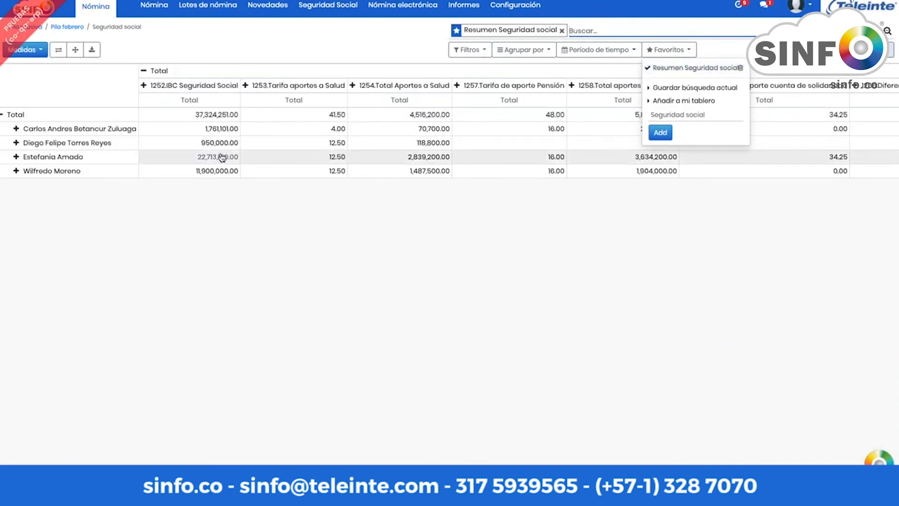
scroll(229, 133, right, 3)
scroll(230, 133, right, 10)
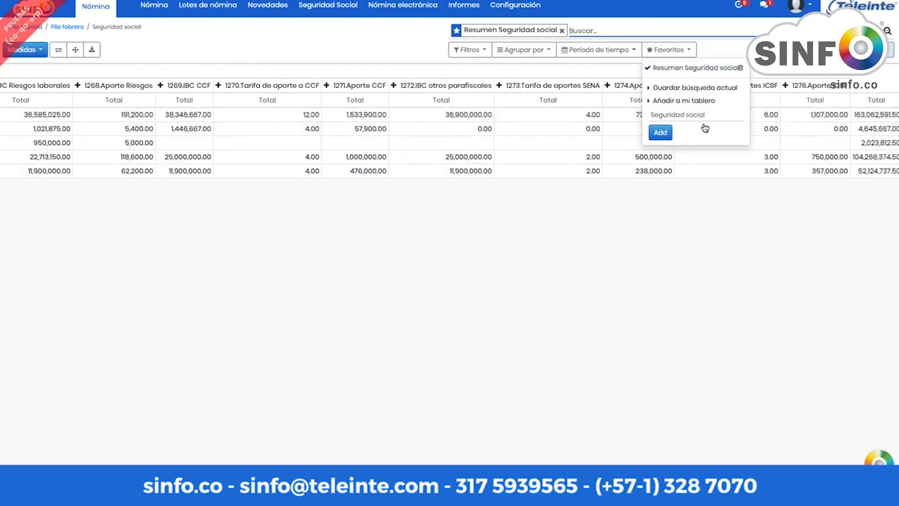
click(674, 206)
scroll(648, 172, left, 13)
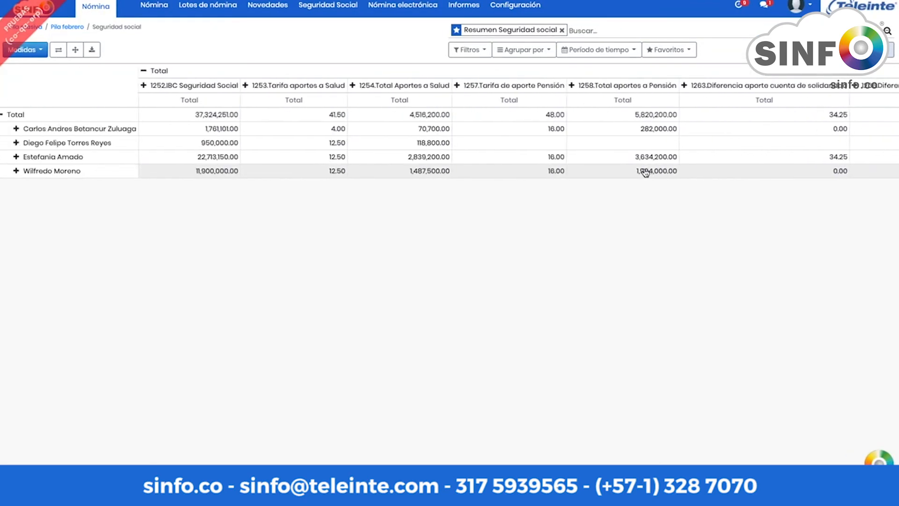
click(92, 50)
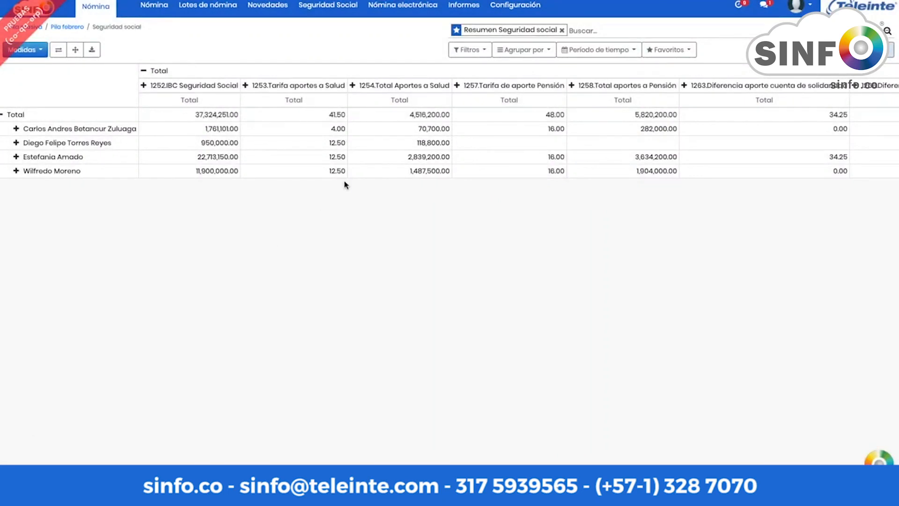
click(67, 27)
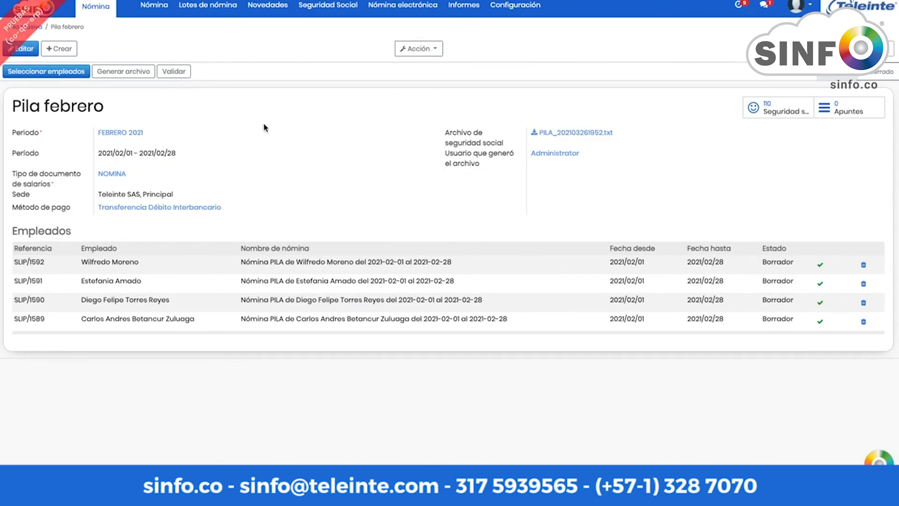
Step: Regenerate the Pila febrero file and open the resulting PILA_202104051747.txt
click(121, 73)
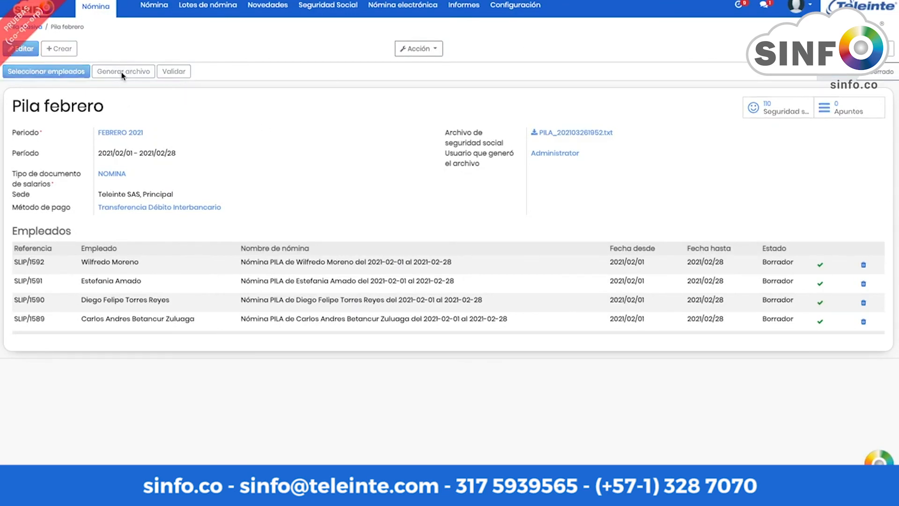
click(578, 136)
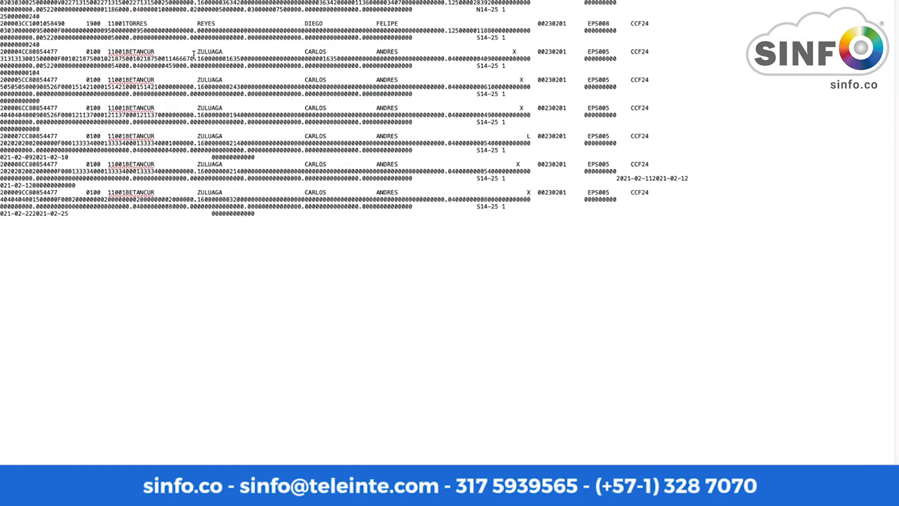
Step: Widen the PILA_202104051747.txt window in TextEdit, make it taller and move it top-left
drag(122, 24, 124, 51)
click(123, 52)
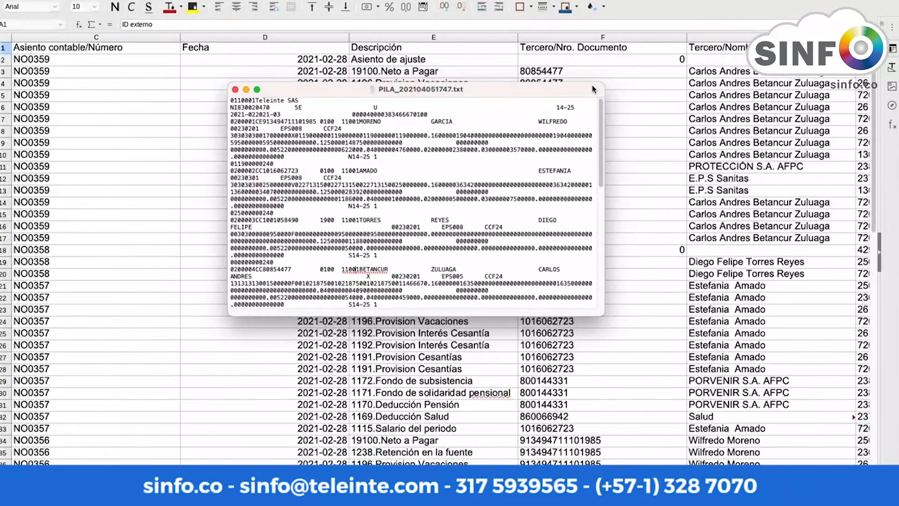
drag(604, 84, 838, 30)
drag(428, 39, 238, 8)
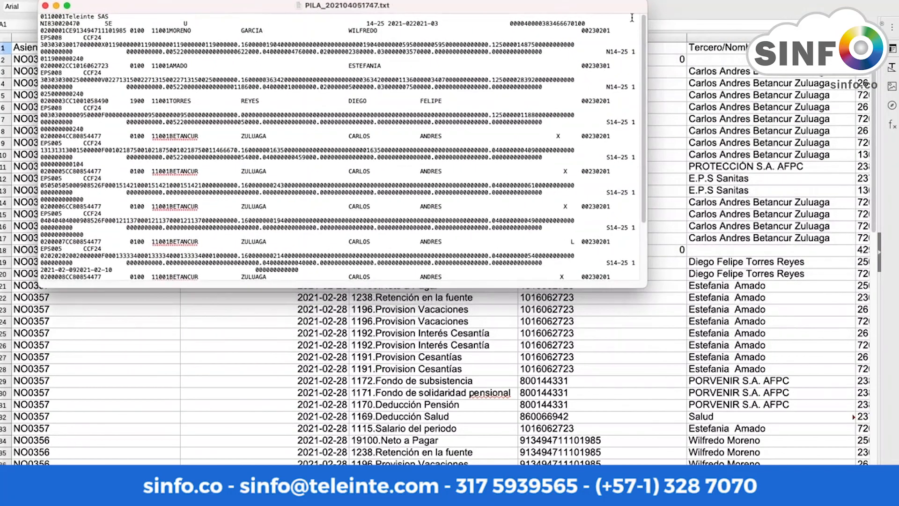
Step: Expand the window to show all records, check BETANCUR's leave dates, then return to SINFO's app menu
drag(647, 2, 850, 30)
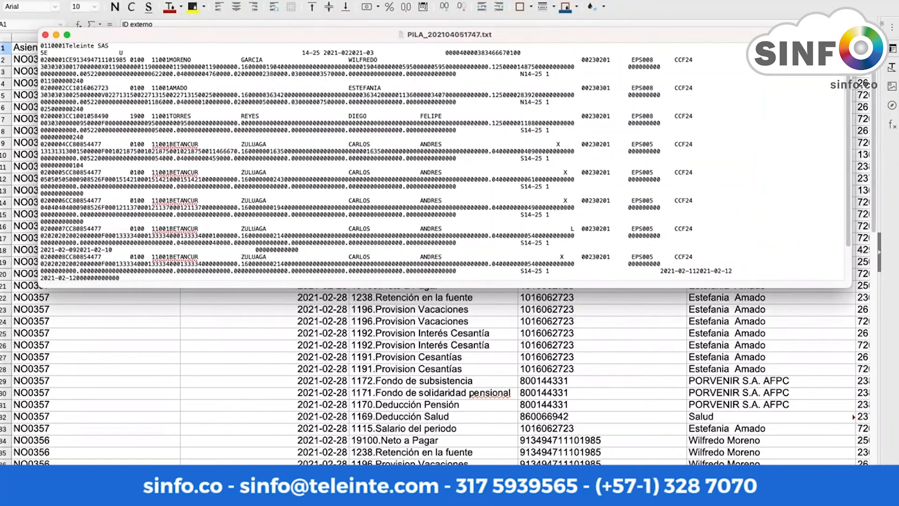
drag(851, 287, 852, 416)
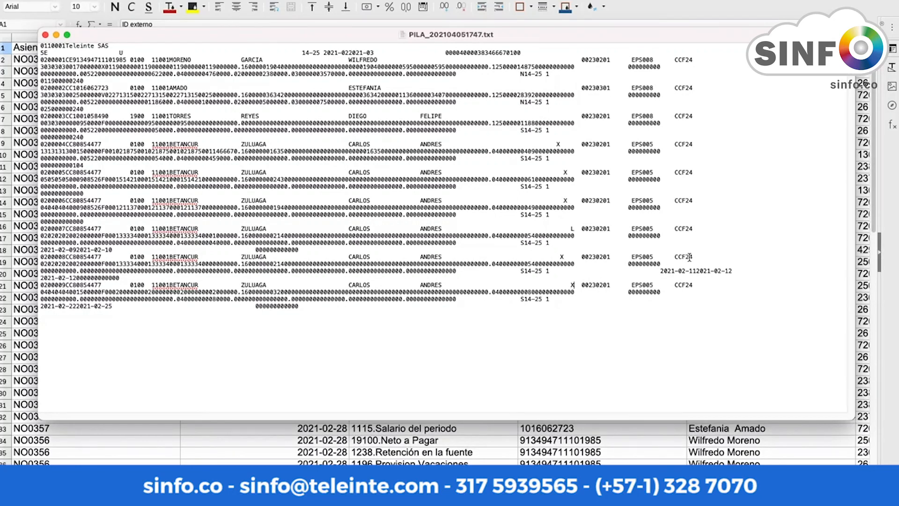
drag(701, 272, 658, 271)
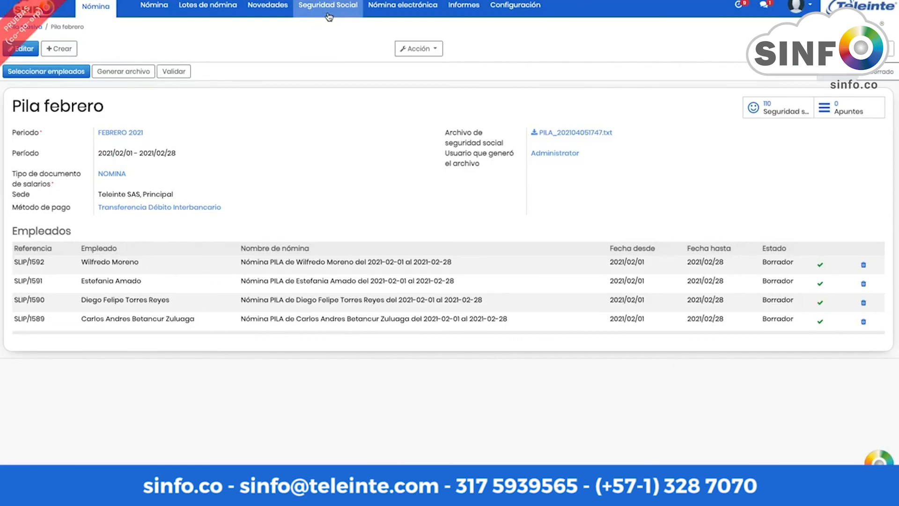
click(35, 8)
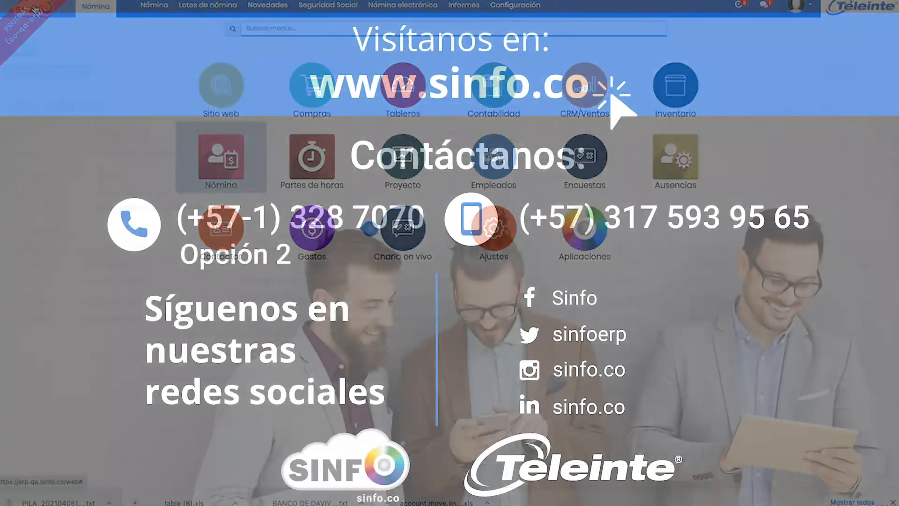